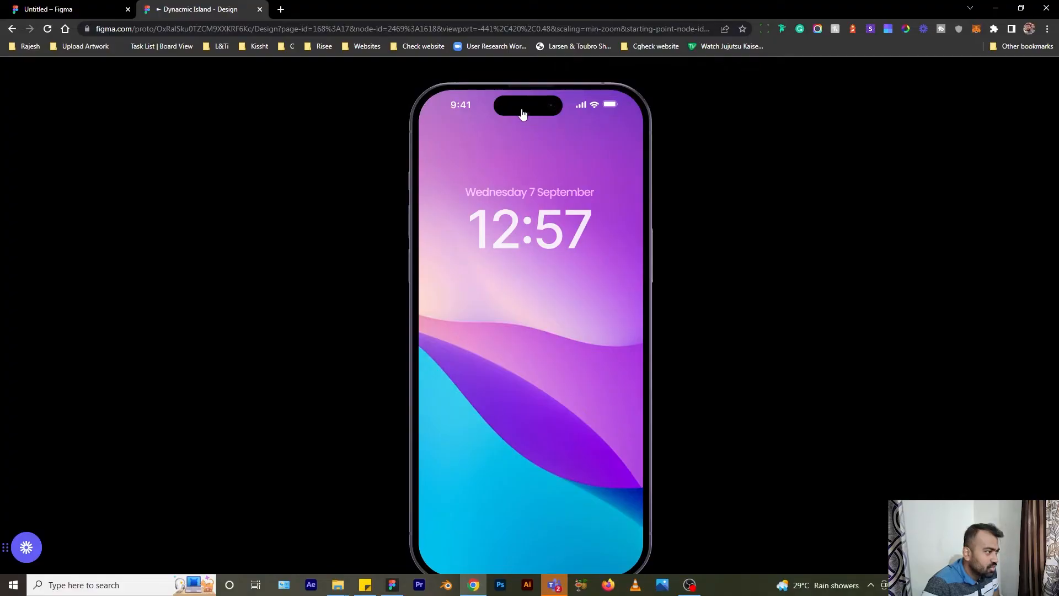
# - Preview the dynamic island prototype by expanding the incoming call and declining it, twice
pyautogui.click(521, 110)
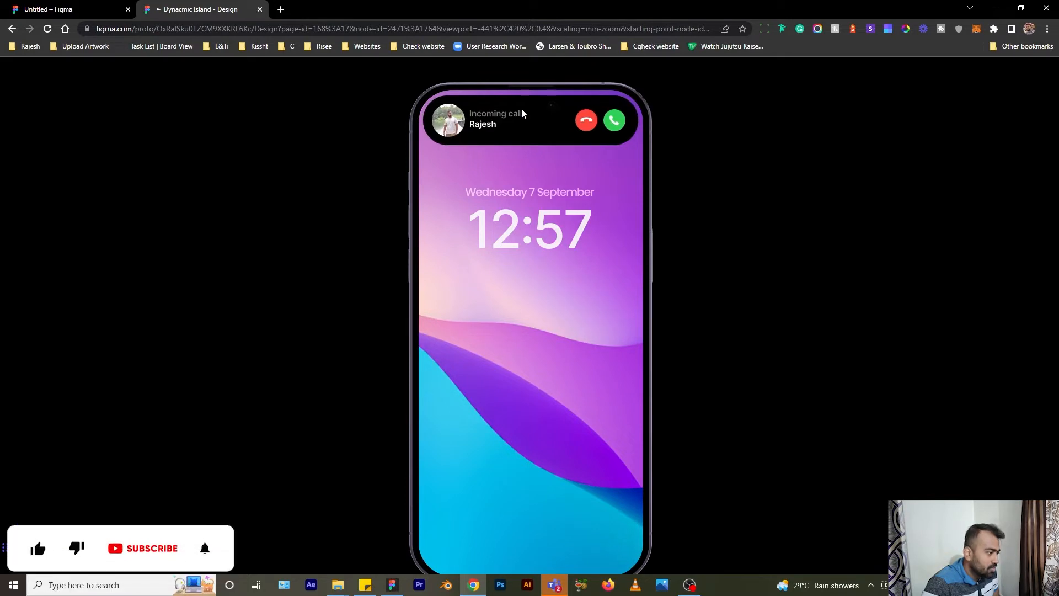
pyautogui.click(586, 127)
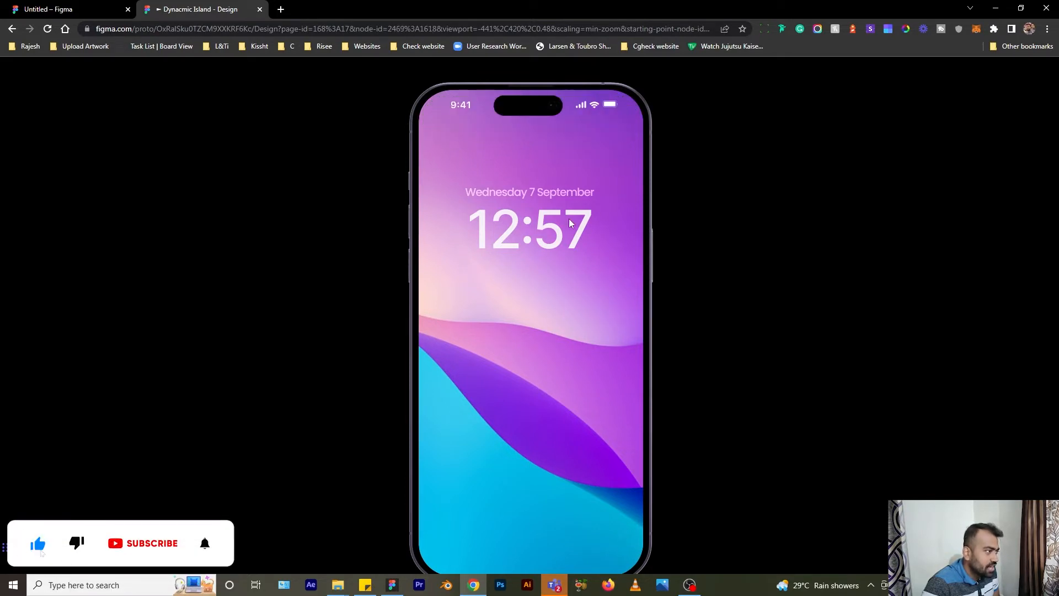
pyautogui.click(519, 108)
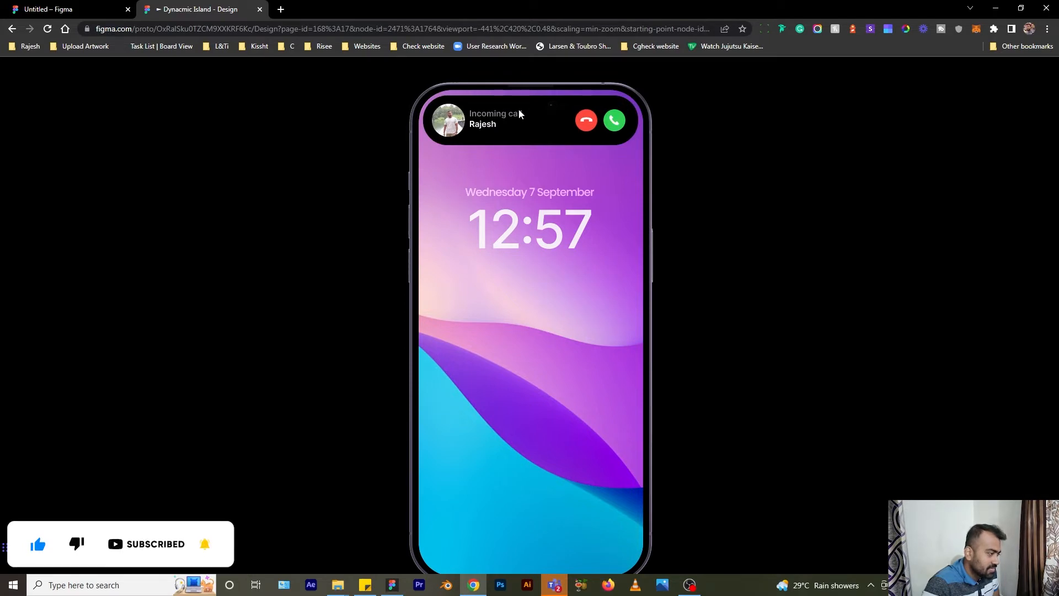
pyautogui.click(588, 121)
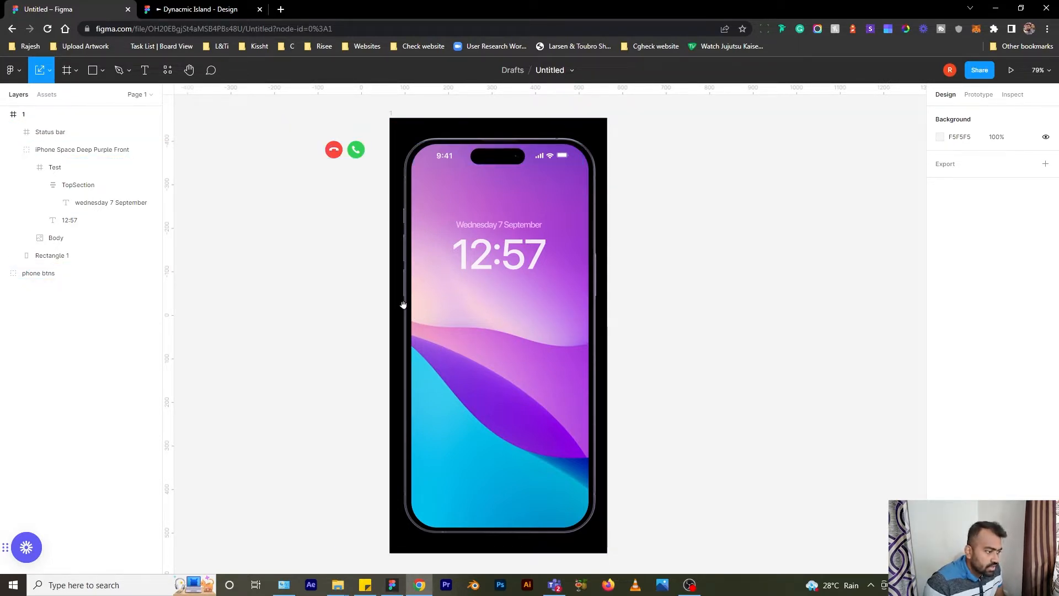
# - Draw a circle inside the left end of the dynamic island pill and set its size to 20 × 20
pyautogui.hscroll(2, 469, 221)
pyautogui.scroll(2, 445, 99)
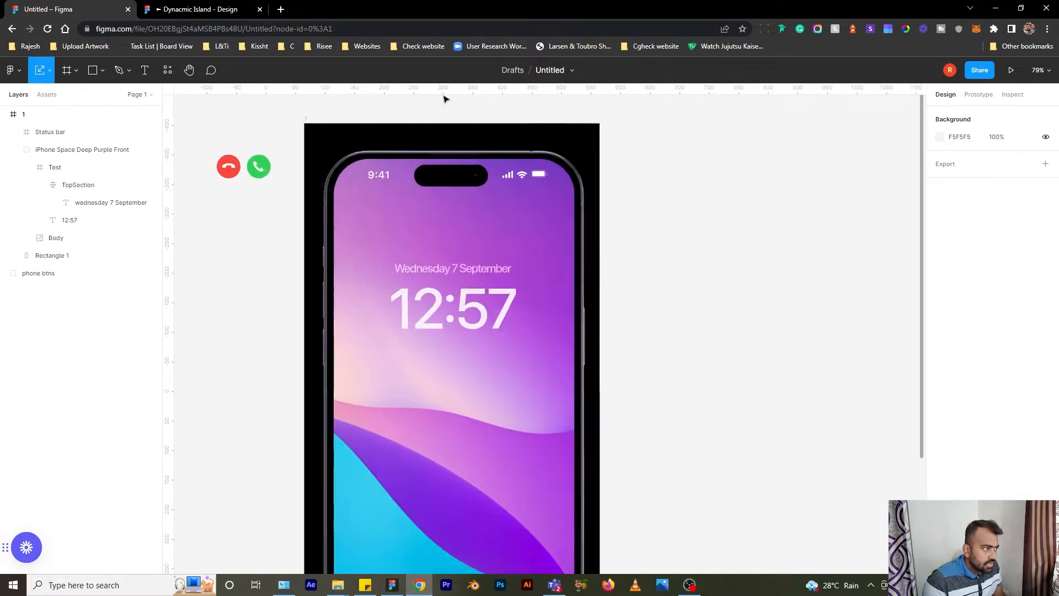
pyautogui.scroll(4, 436, 121)
pyautogui.moveTo(357, 118); pyautogui.dragTo(408, 147)
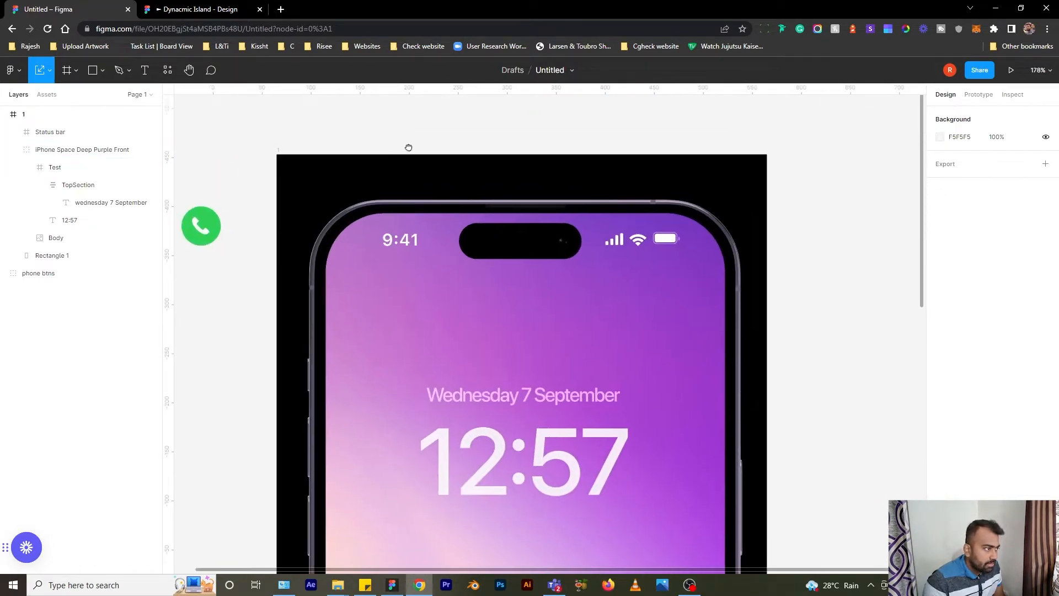
pyautogui.scroll(3, 474, 255)
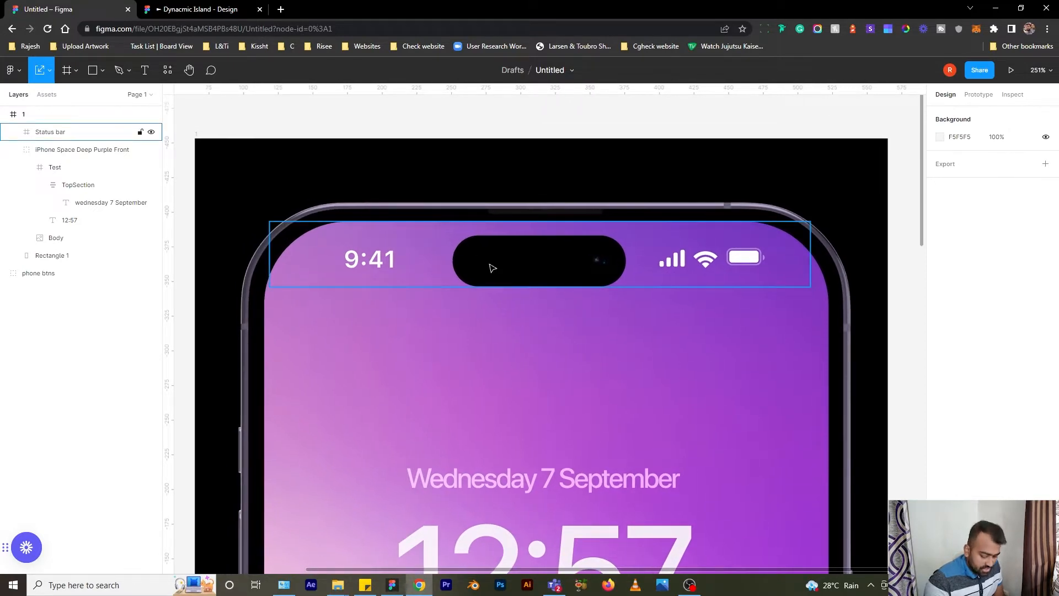
pyautogui.press('o')
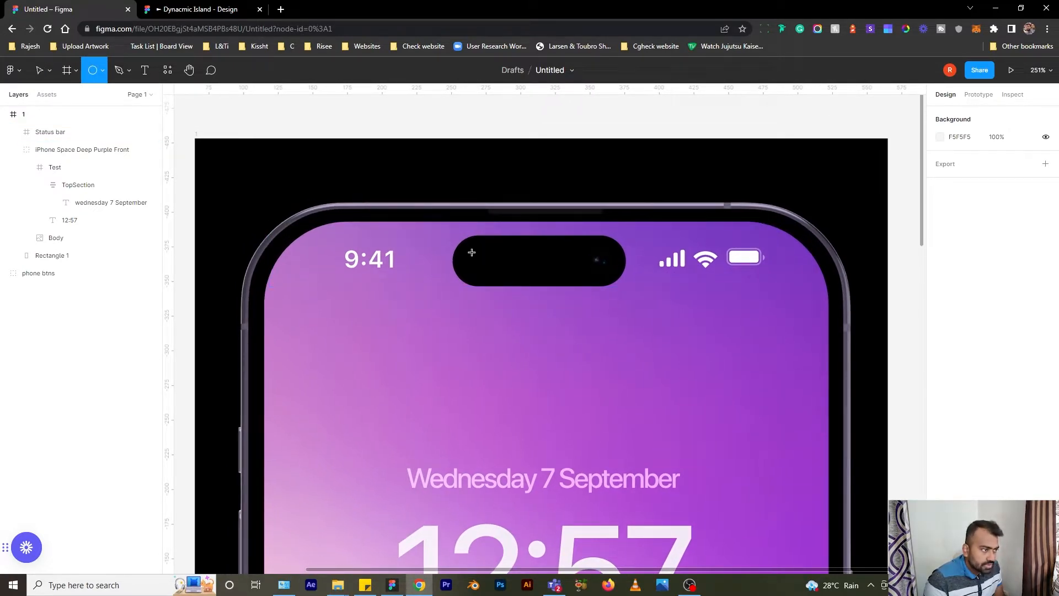
pyautogui.moveTo(469, 252); pyautogui.dragTo(494, 276)
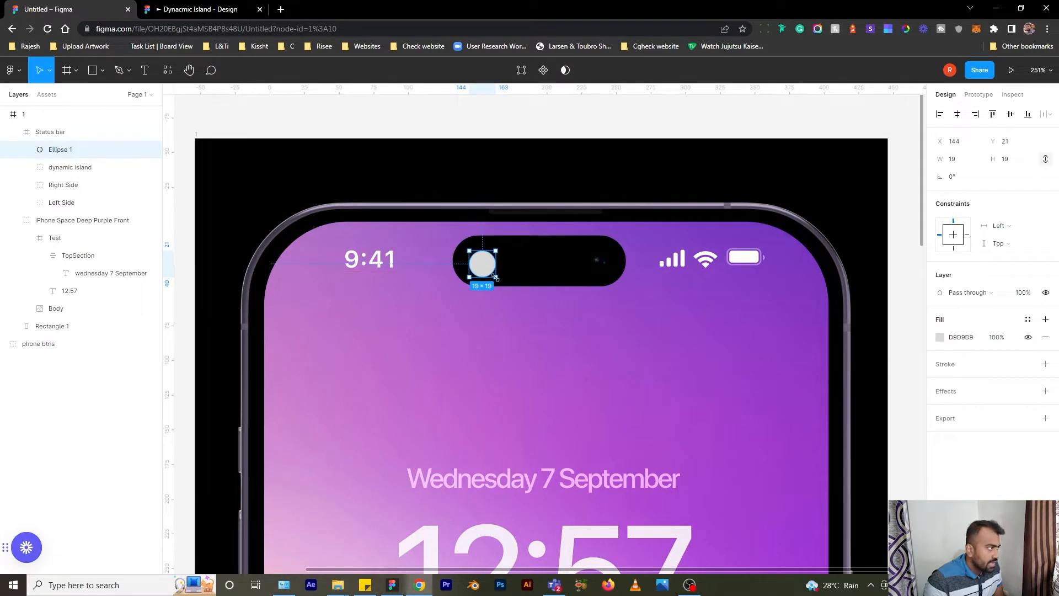
pyautogui.click(962, 160)
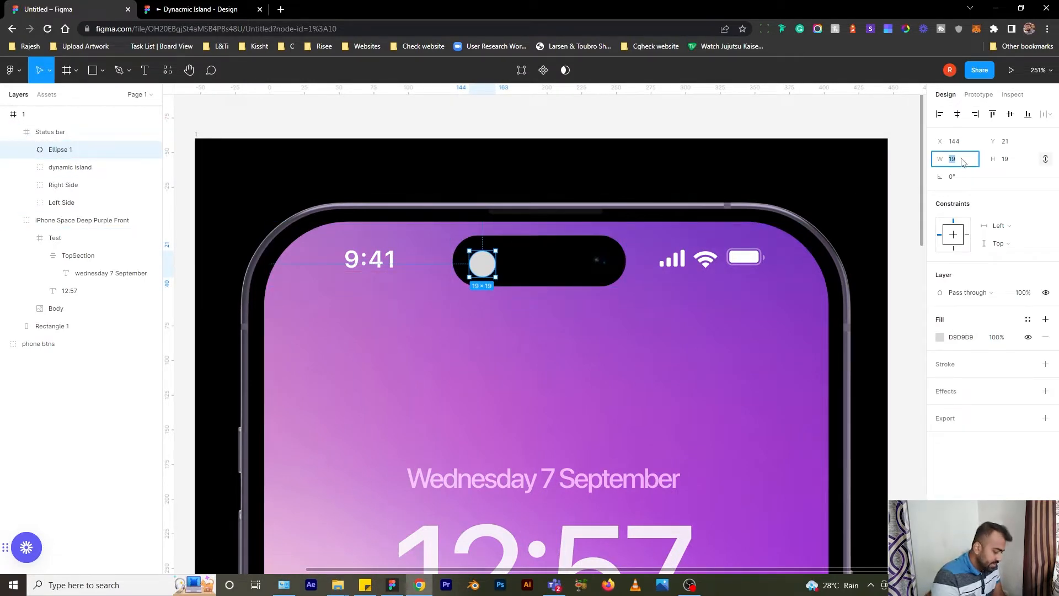
pyautogui.write('20')
pyautogui.press('Return')
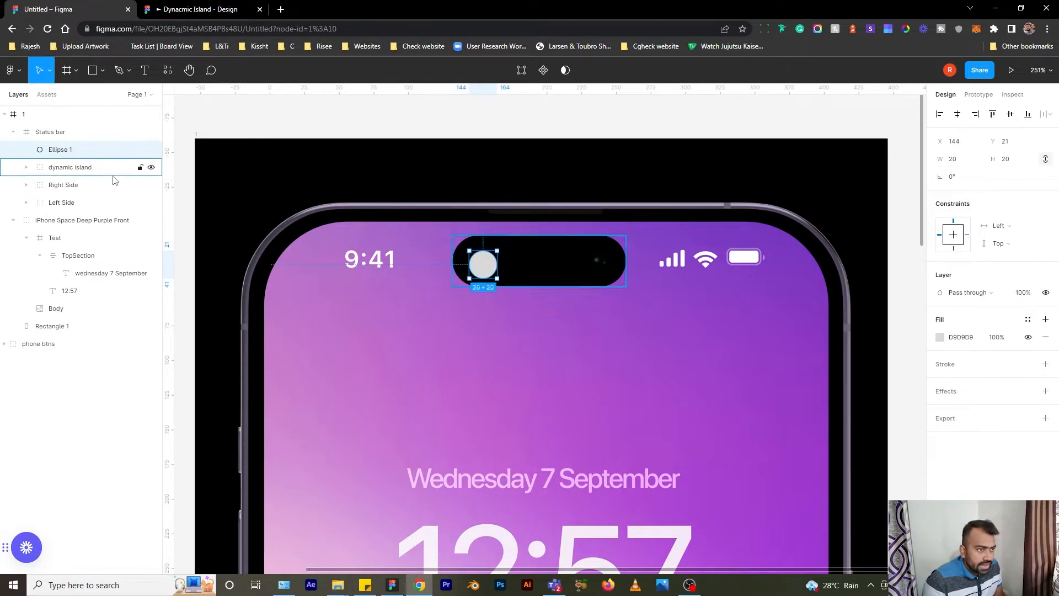
# - Move the circle layer into the dynamic island group and centre it vertically on the pill
pyautogui.click(25, 167)
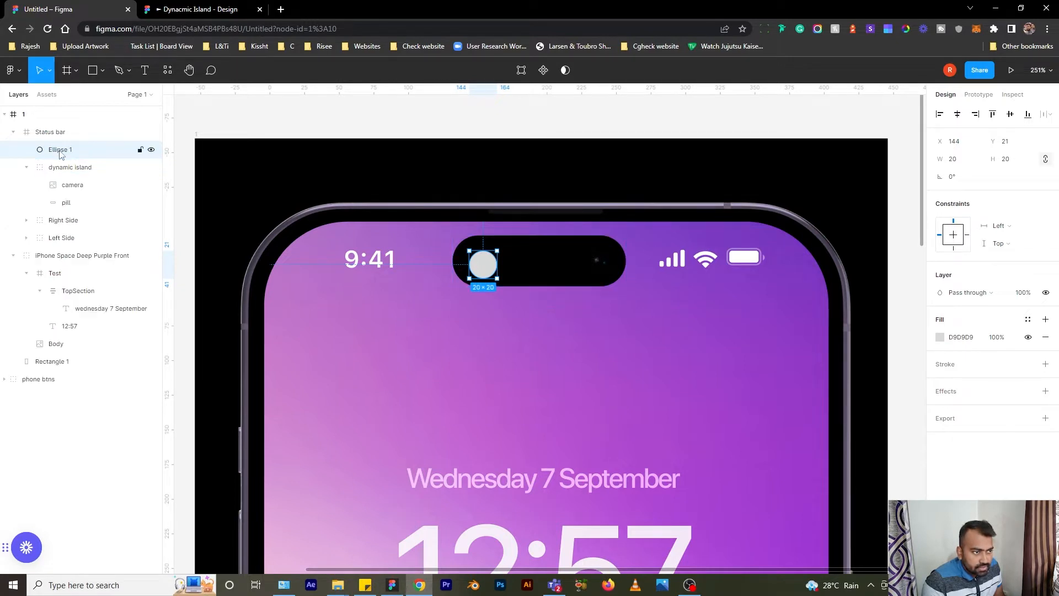
pyautogui.moveTo(61, 149); pyautogui.dragTo(69, 175)
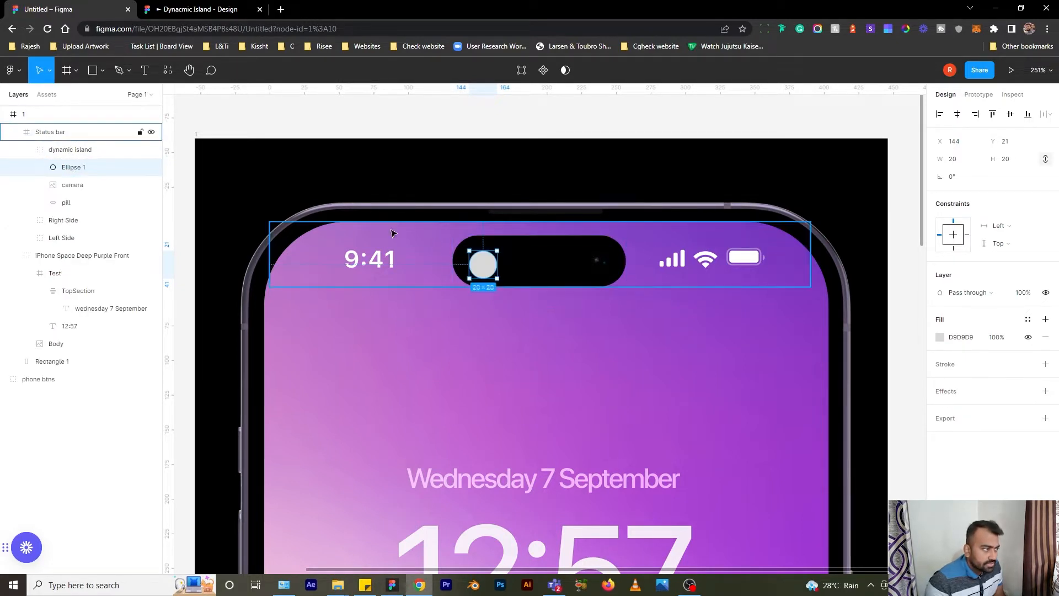
pyautogui.scroll(3, 486, 262)
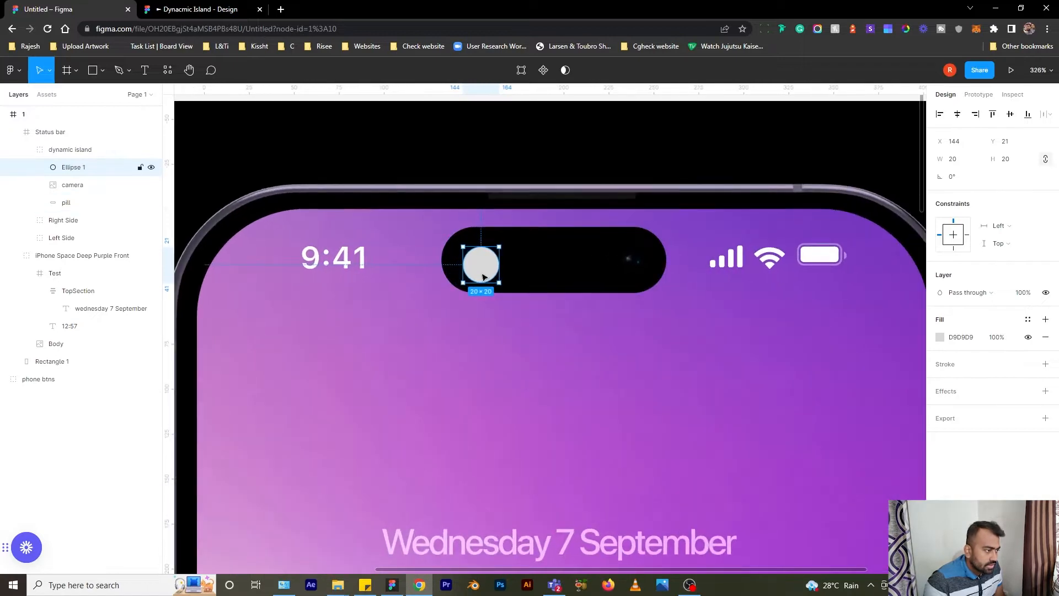
pyautogui.keyDown('shift'); pyautogui.click(542, 268); pyautogui.keyUp('shift')
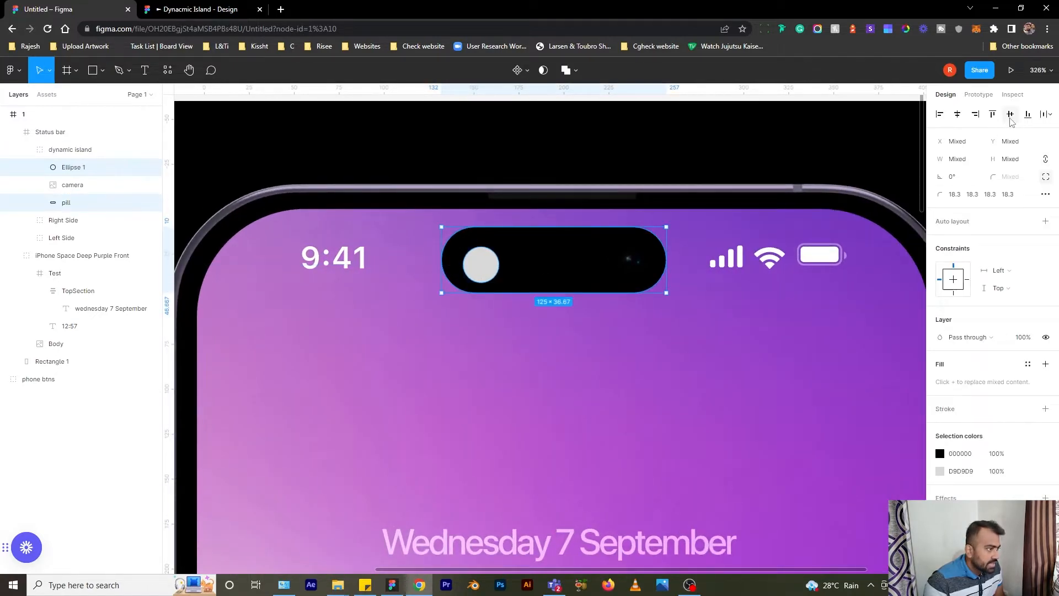
pyautogui.click(1011, 116)
# - Shift the circle closer to the pill's left end, to X 139, and keep it selected
pyautogui.click(476, 262)
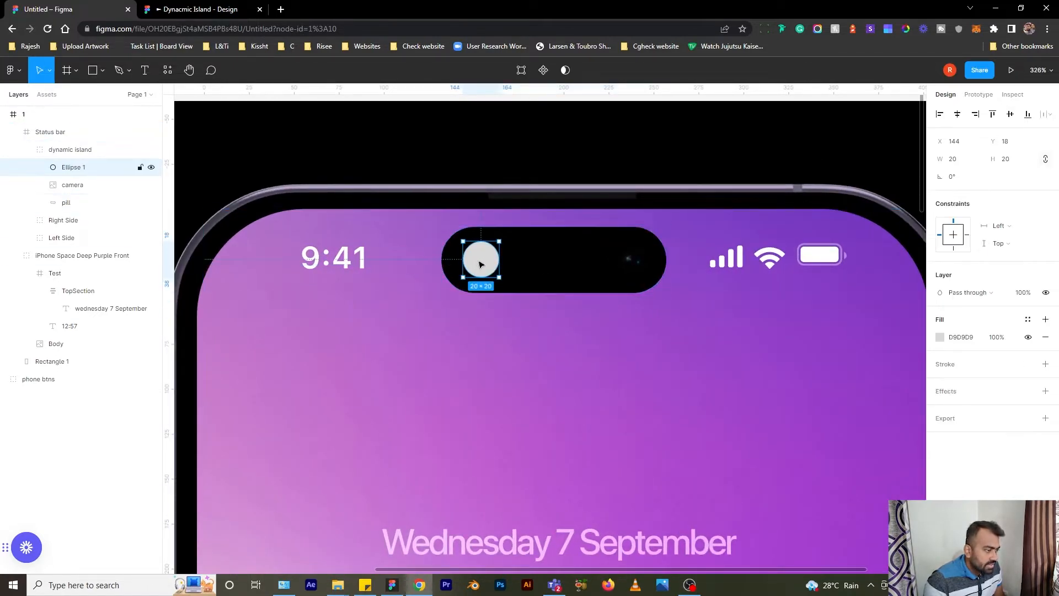
pyautogui.moveTo(477, 262); pyautogui.dragTo(471, 265)
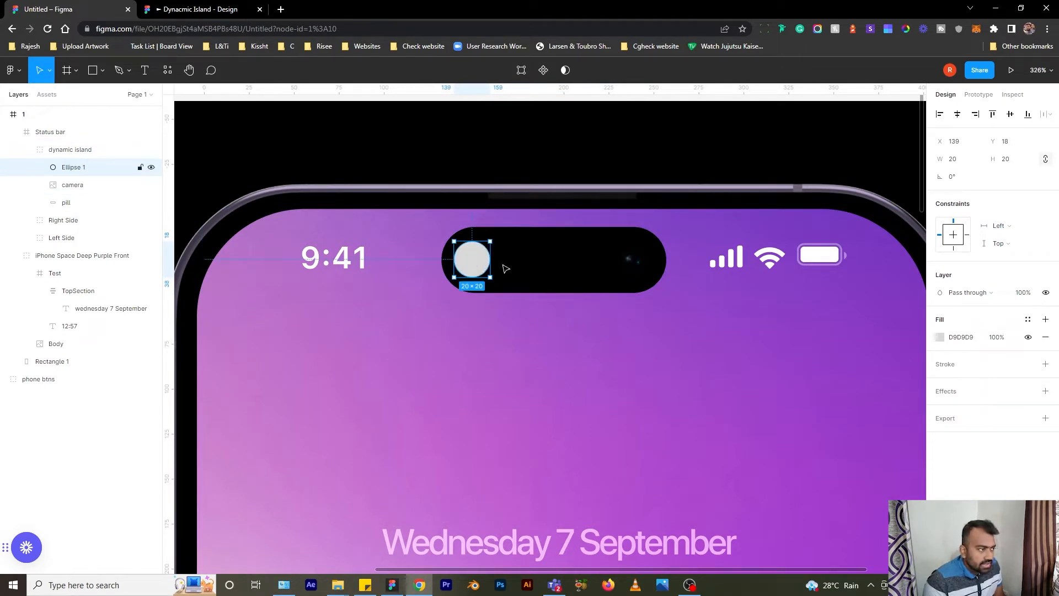
pyautogui.moveTo(526, 263); pyautogui.dragTo(530, 262)
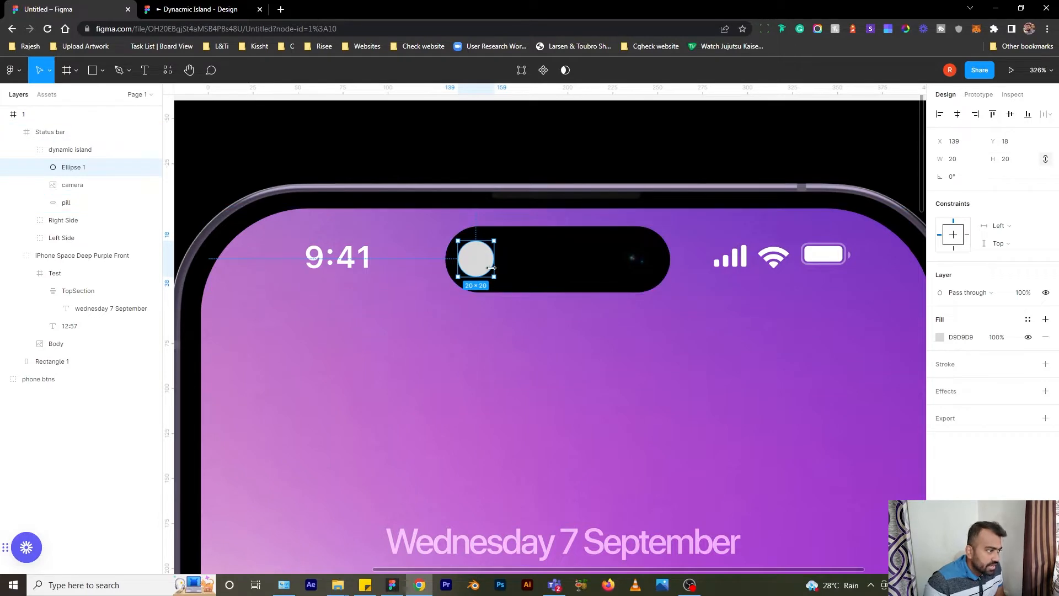
pyautogui.moveTo(480, 263); pyautogui.dragTo(473, 262)
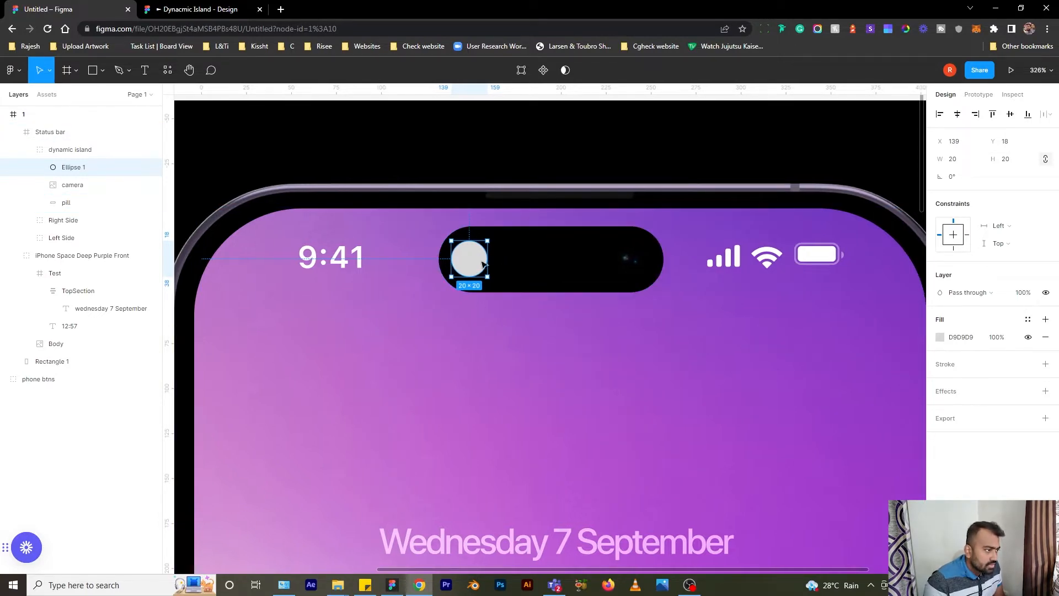
pyautogui.click(475, 299)
pyautogui.doubleClick(472, 254)
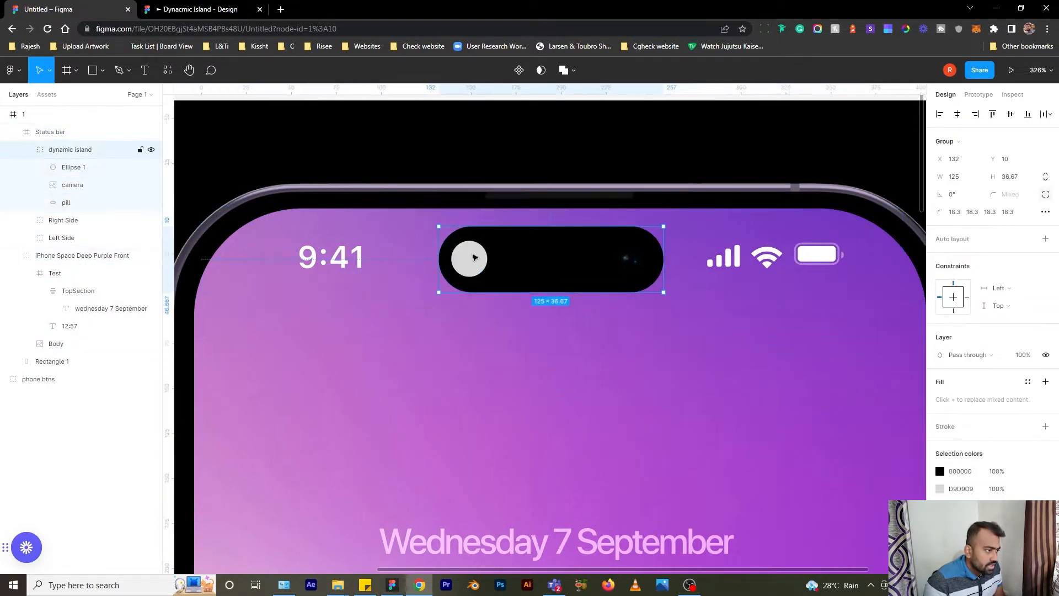
pyautogui.doubleClick(473, 254)
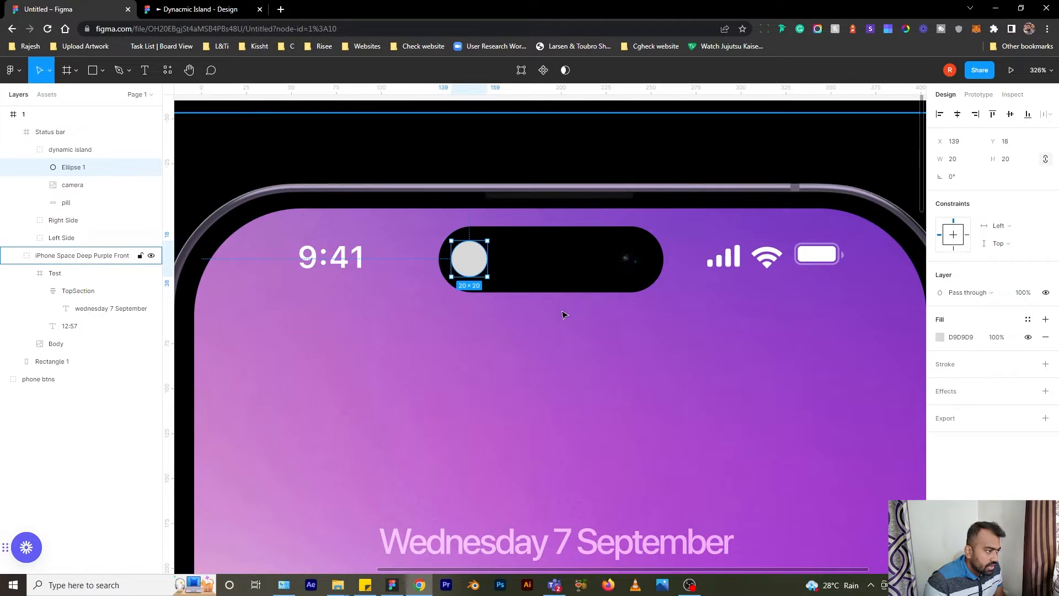
pyautogui.press('alt')
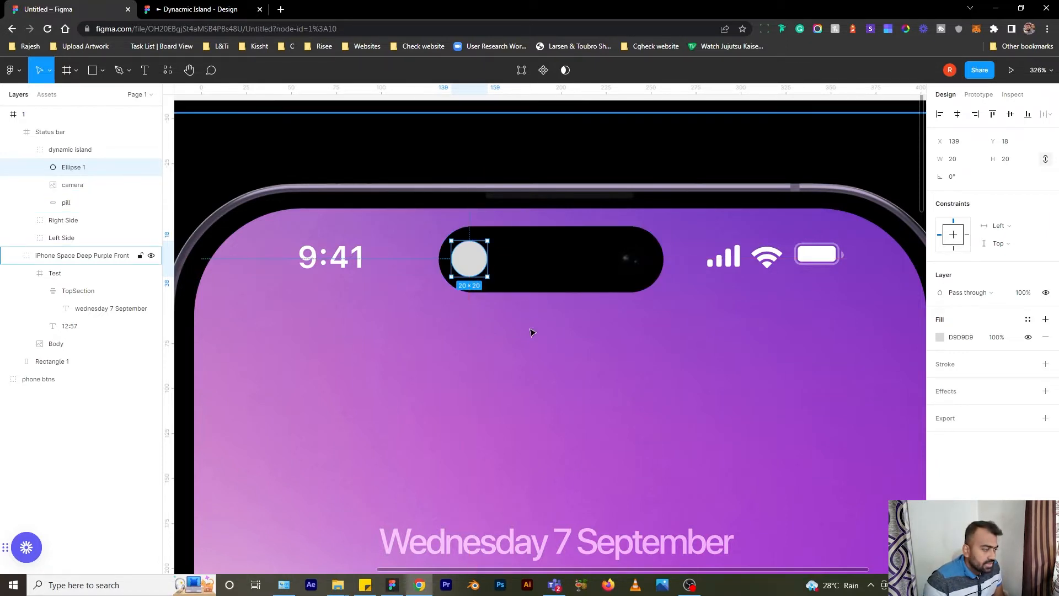
pyautogui.rightClick(474, 265)
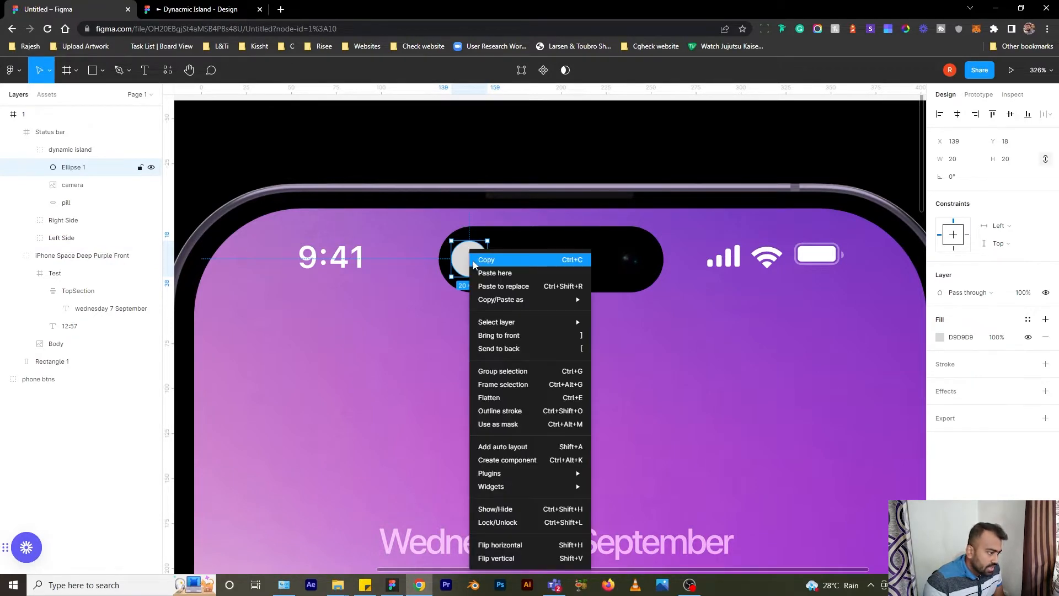
pyautogui.moveTo(518, 476)
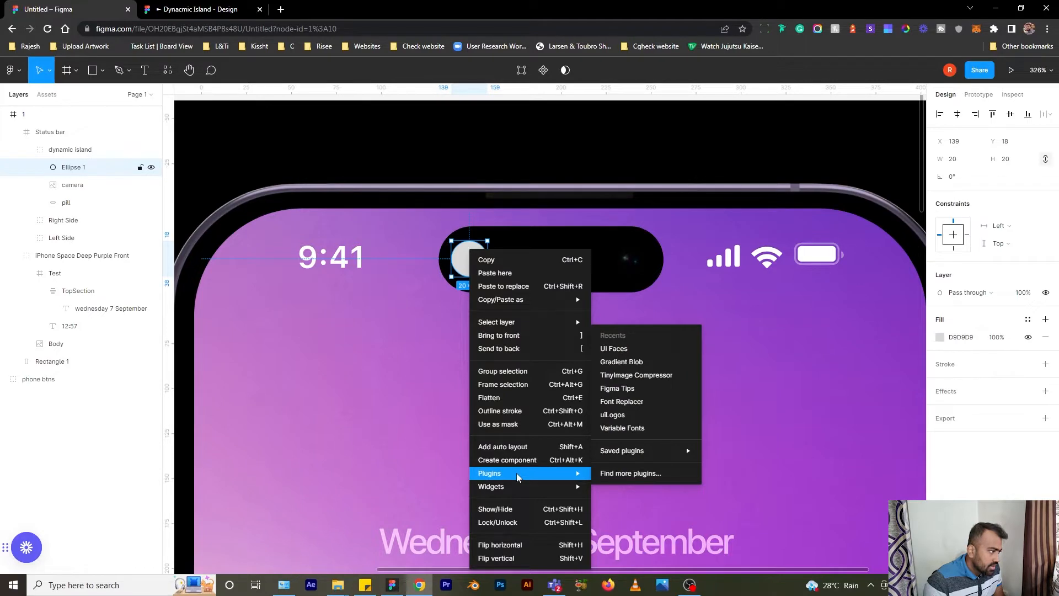
pyautogui.click(637, 353)
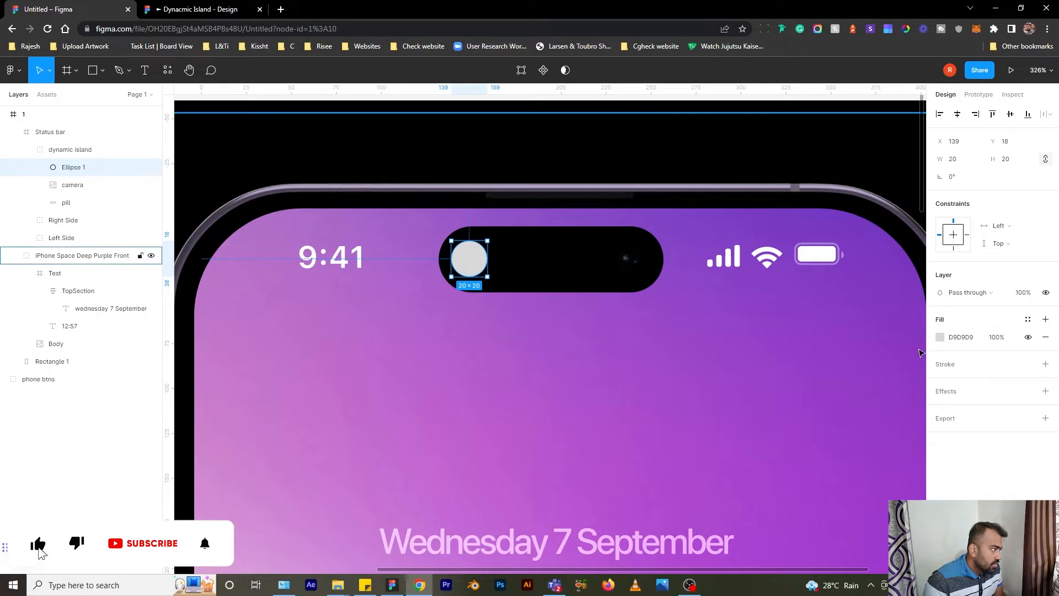
pyautogui.click(940, 338)
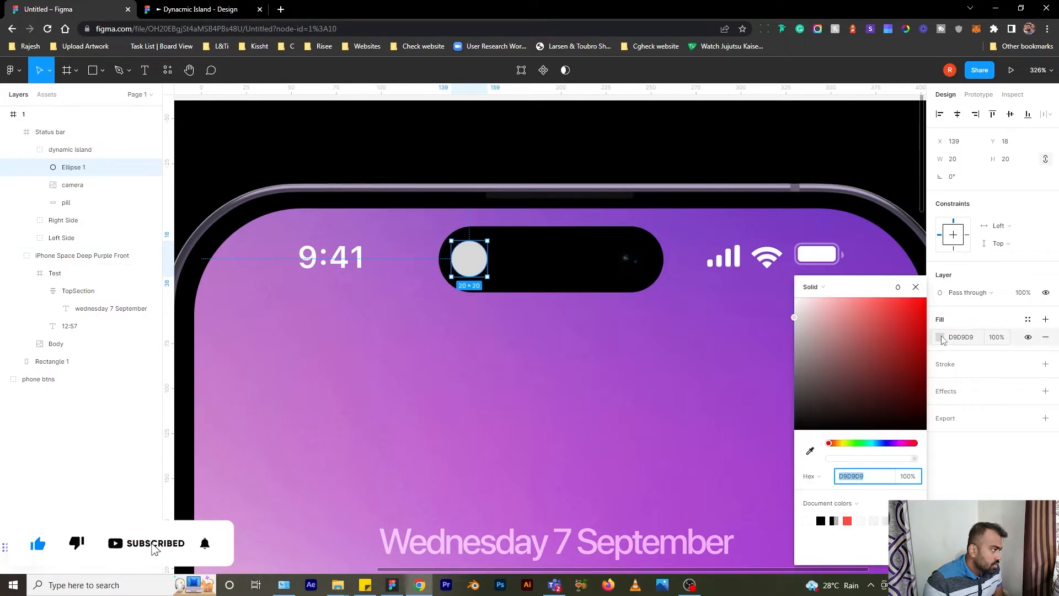
pyautogui.click(822, 287)
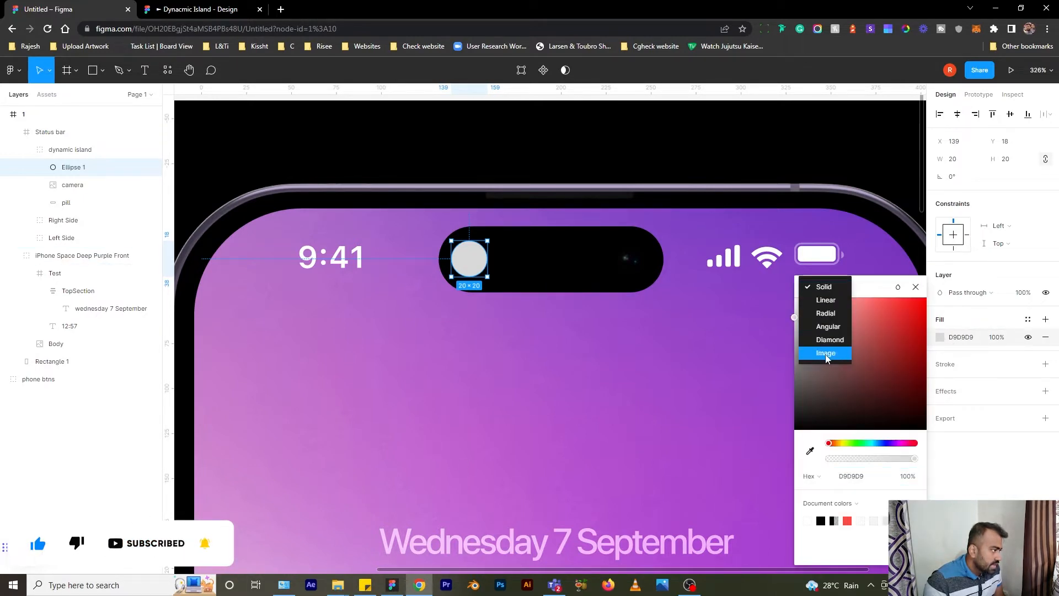
pyautogui.click(916, 287)
pyautogui.click(917, 287)
pyautogui.click(425, 331)
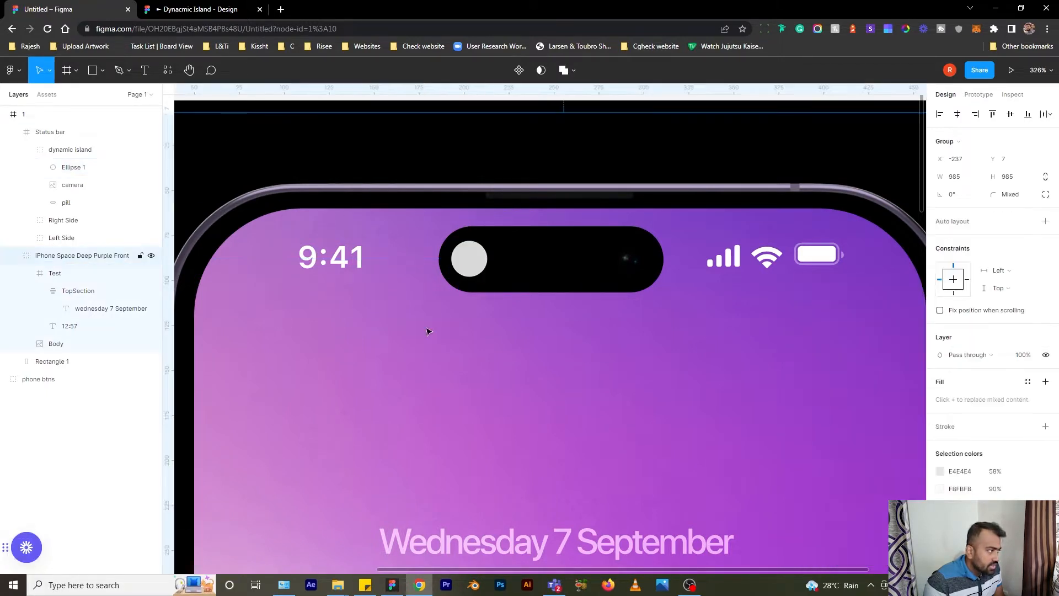
# - Place the image IMG_0344.jpg from the Downloads folder into the circle as its fill
pyautogui.click(102, 71)
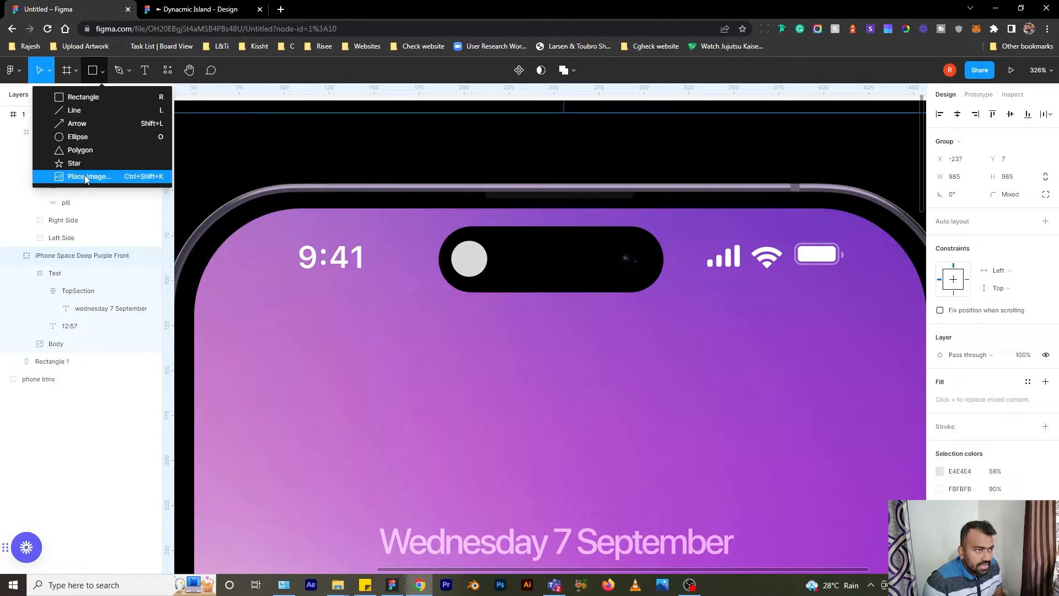
pyautogui.click(470, 269)
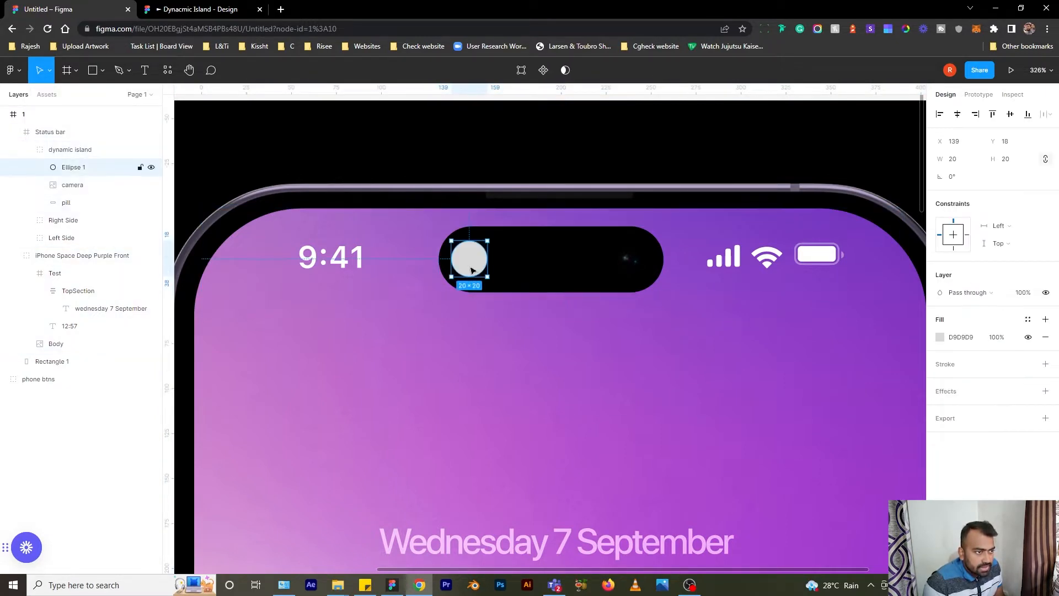
pyautogui.click(102, 72)
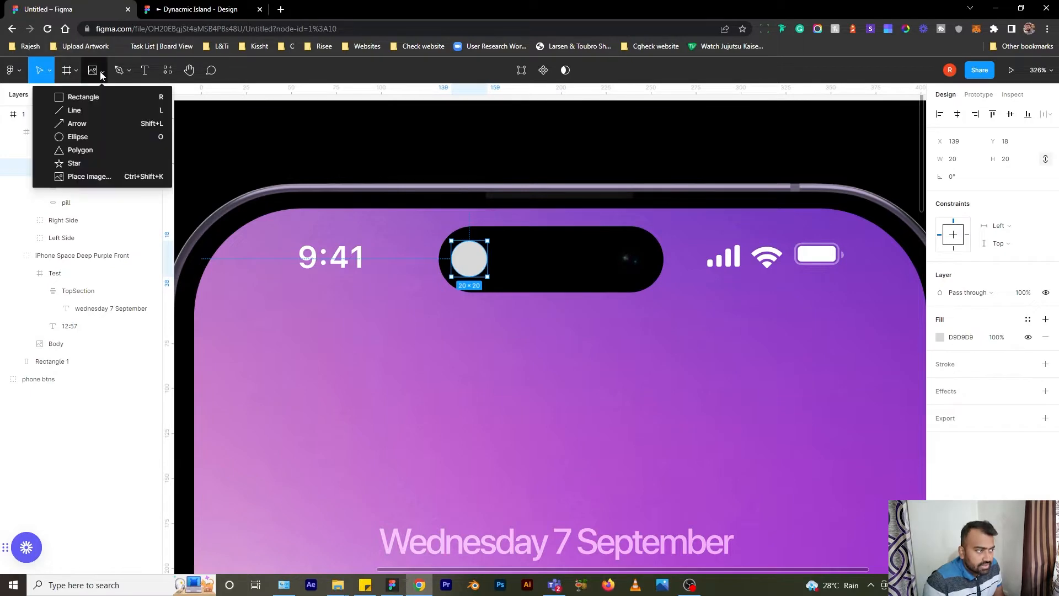
pyautogui.click(96, 177)
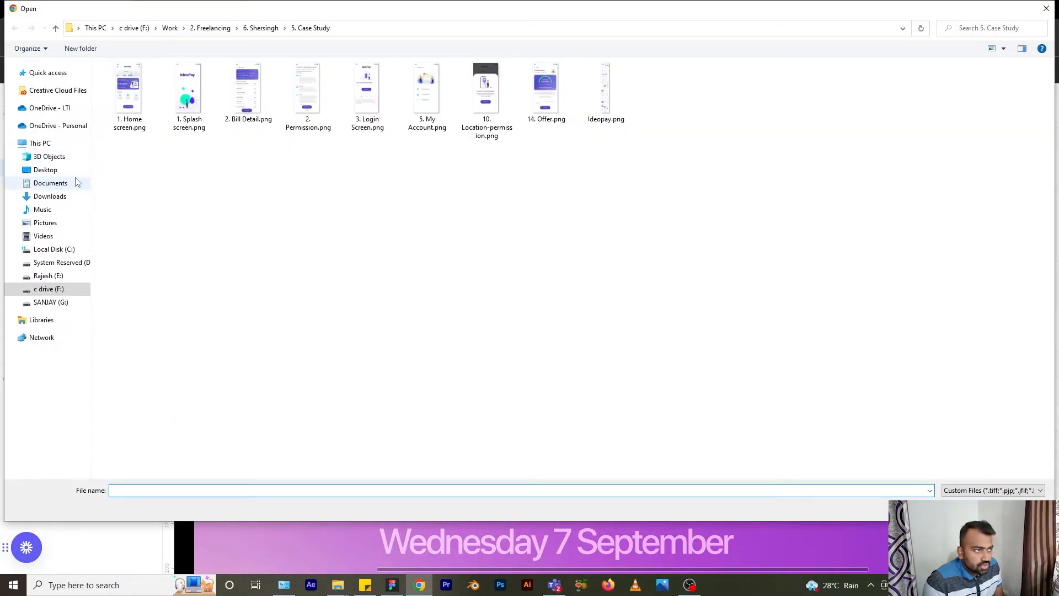
pyautogui.click(60, 198)
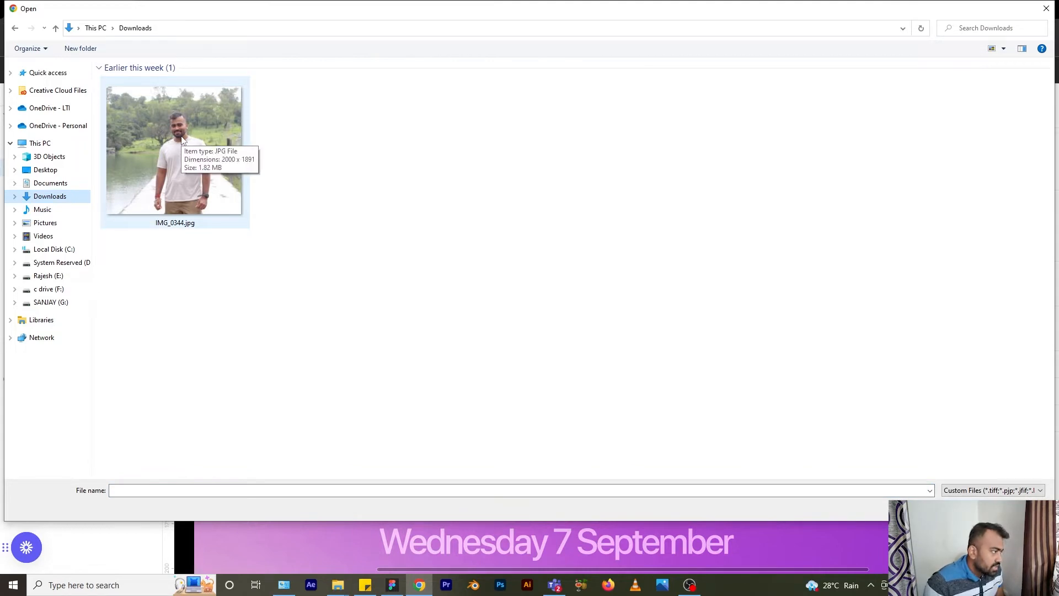
pyautogui.click(182, 138)
pyautogui.click(966, 508)
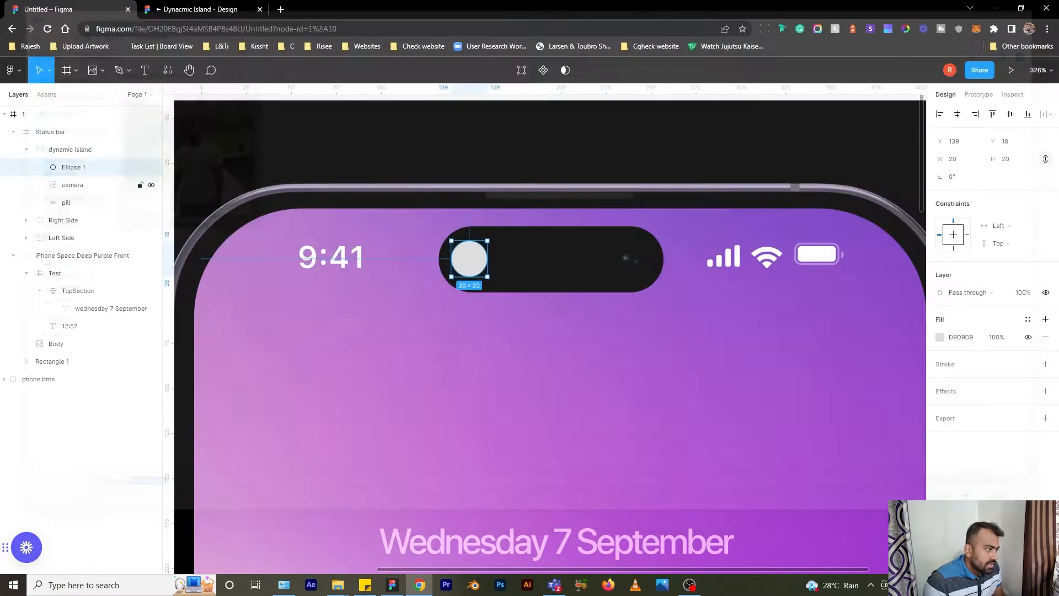
pyautogui.click(466, 257)
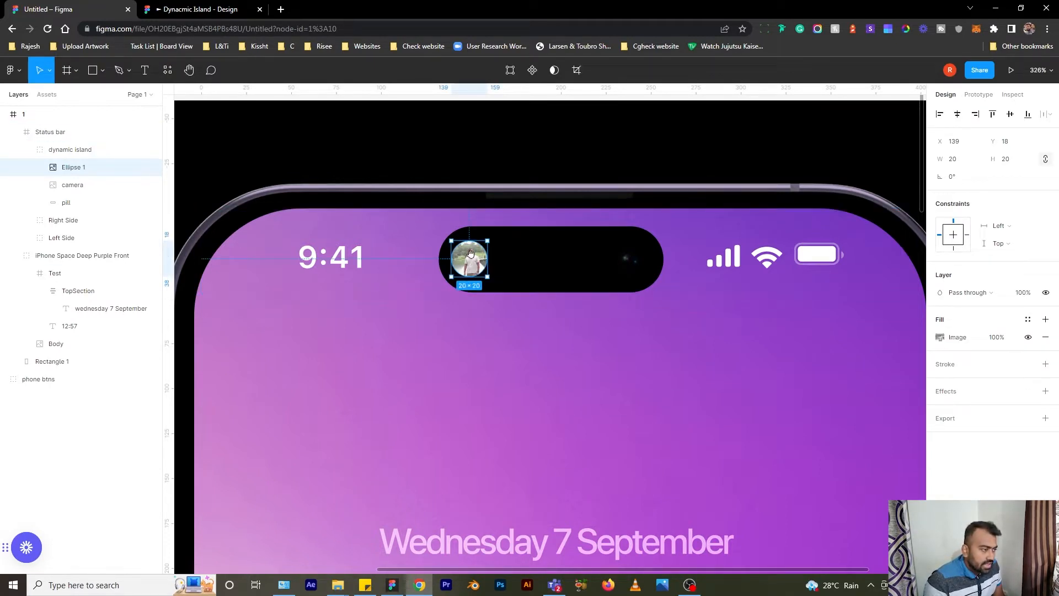
# - Add a text layer with the caller's first name inside the dynamic island pill, beside the circular photo
pyautogui.moveTo(470, 261); pyautogui.dragTo(436, 249)
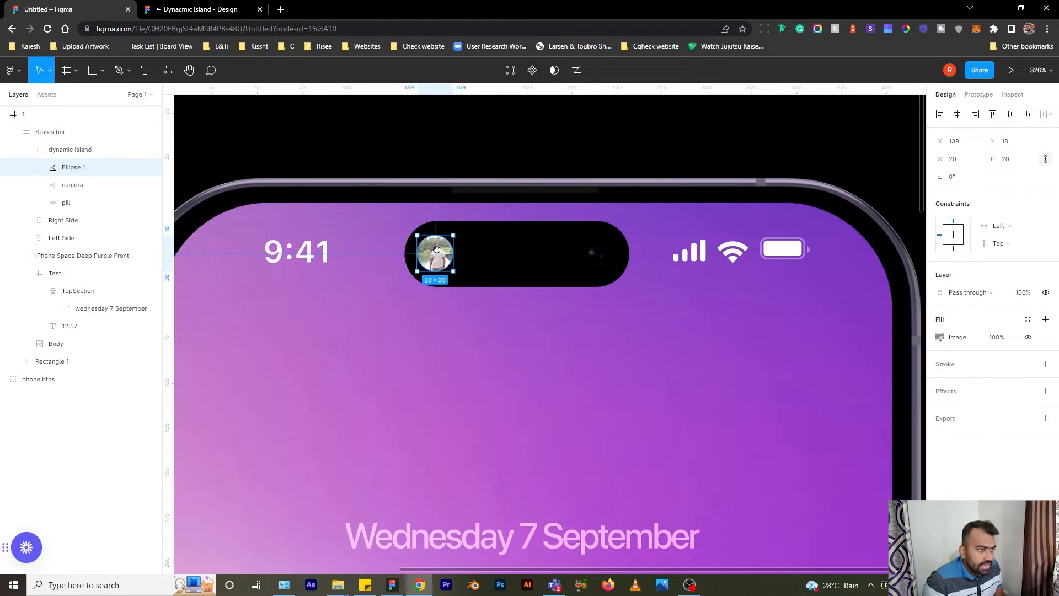
pyautogui.click(146, 70)
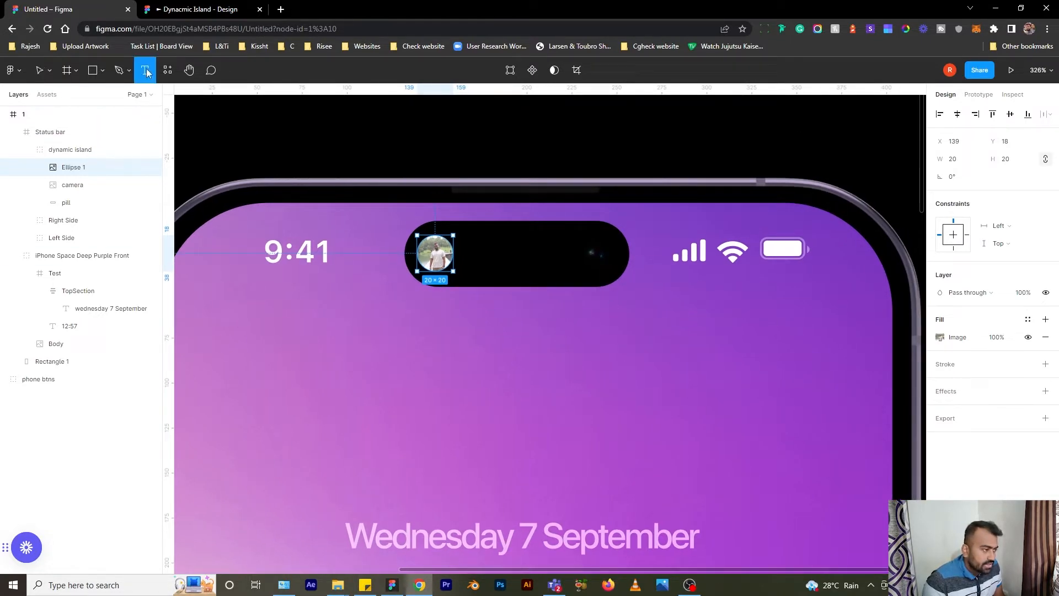
pyautogui.click(466, 257)
pyautogui.write('R')
pyautogui.press('Escape')
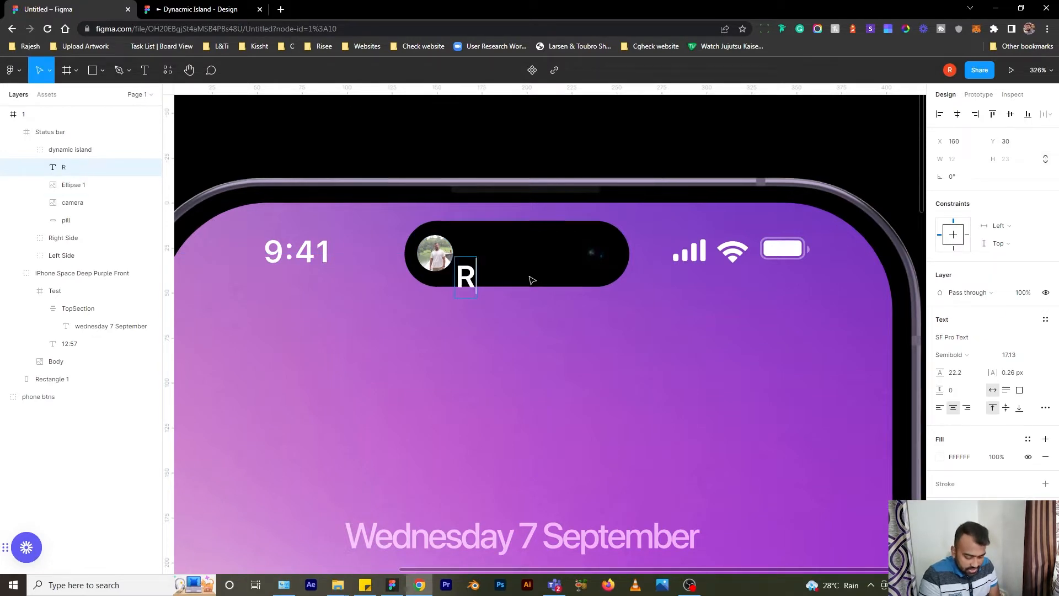
pyautogui.write('ajesh')
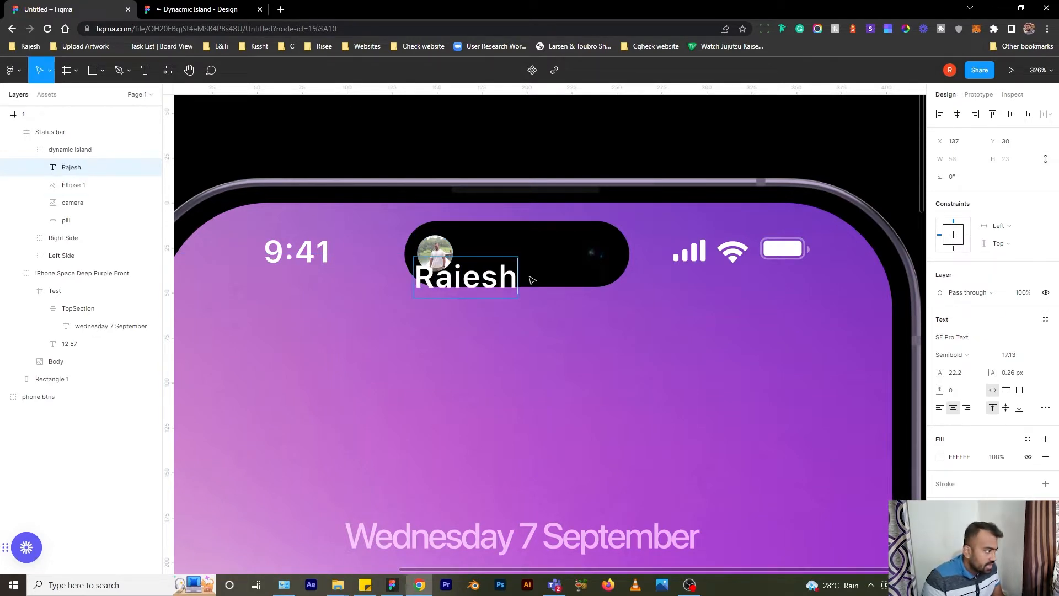
# - Left-align the caller's name text and move it just beside the photo, to X 161, Y 24
pyautogui.hotkey('ctrl', 'a')
pyautogui.click(940, 409)
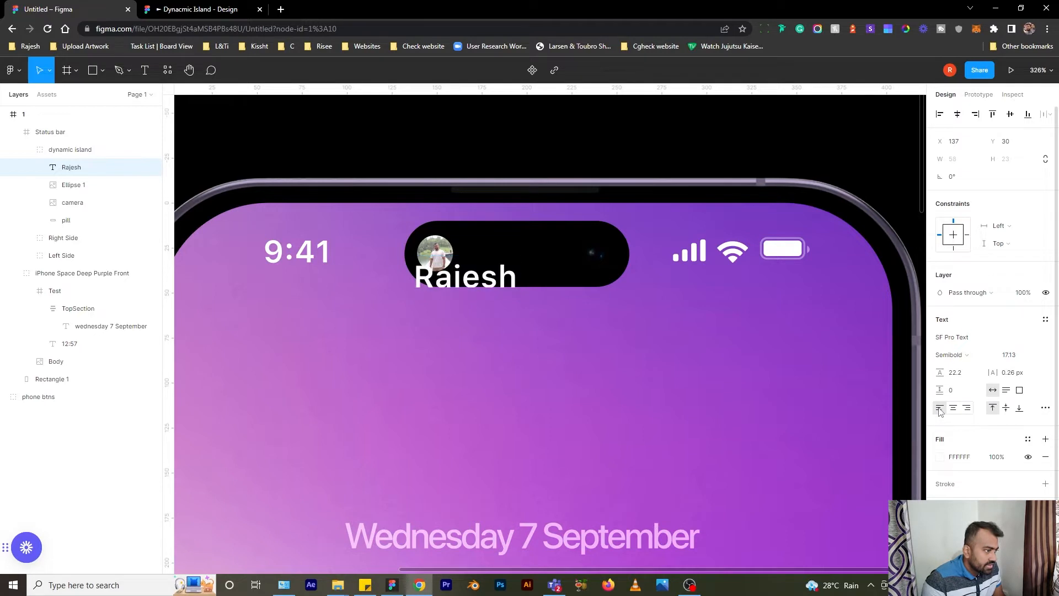
pyautogui.press('Escape')
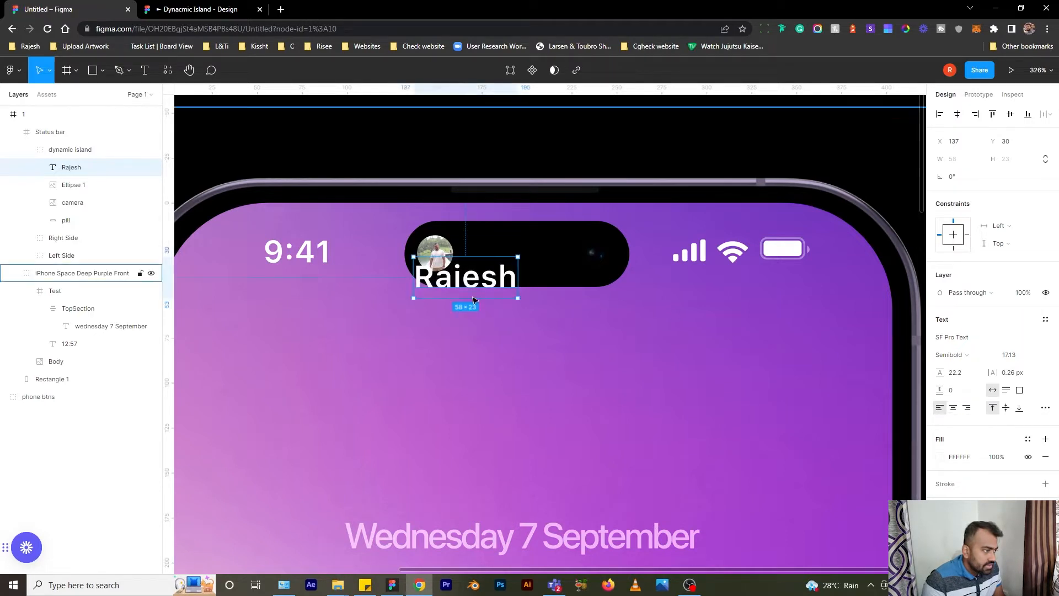
pyautogui.moveTo(477, 279); pyautogui.dragTo(521, 269)
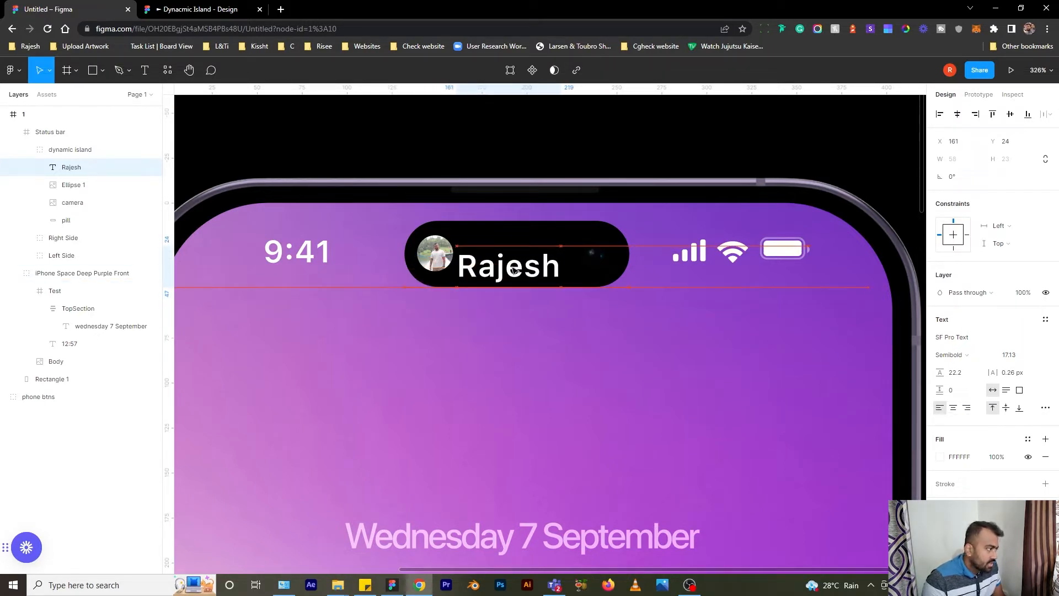
# - Reduce the font size of the caller's name to 8
pyautogui.click(1019, 357)
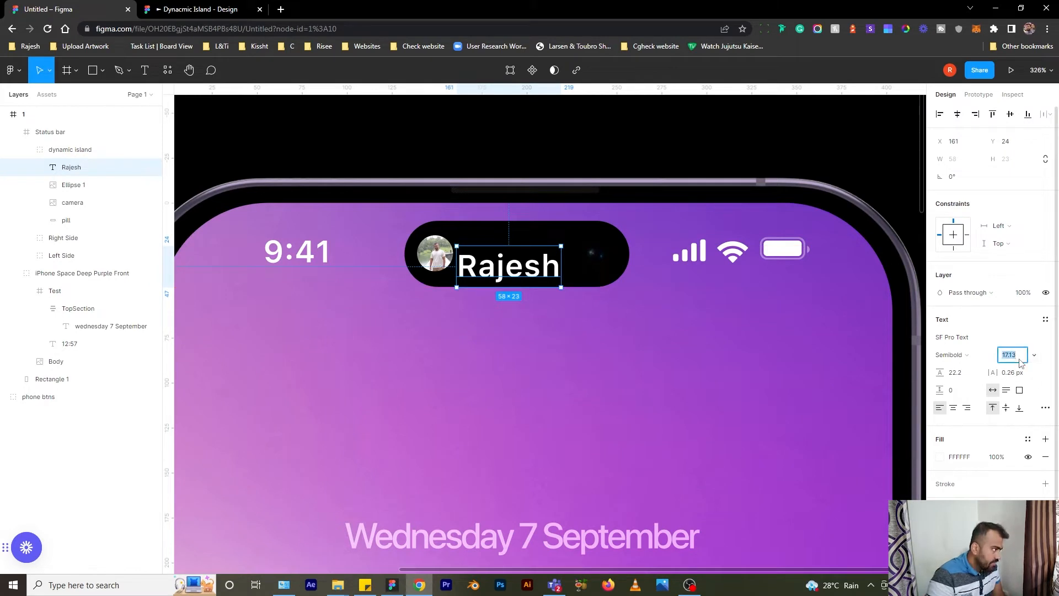
pyautogui.press('Down')
pyautogui.press('Down')
pyautogui.press('Down')
pyautogui.press('Down')
pyautogui.press('Down')
pyautogui.press('Down')
pyautogui.press('Down')
pyautogui.press('Down')
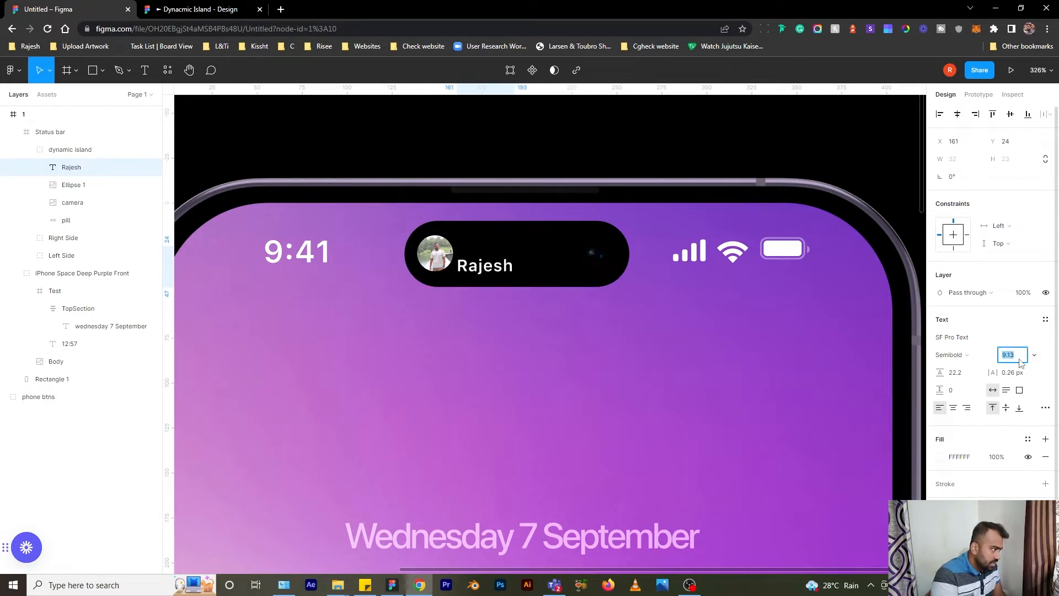
pyautogui.write('8')
pyautogui.press('Return')
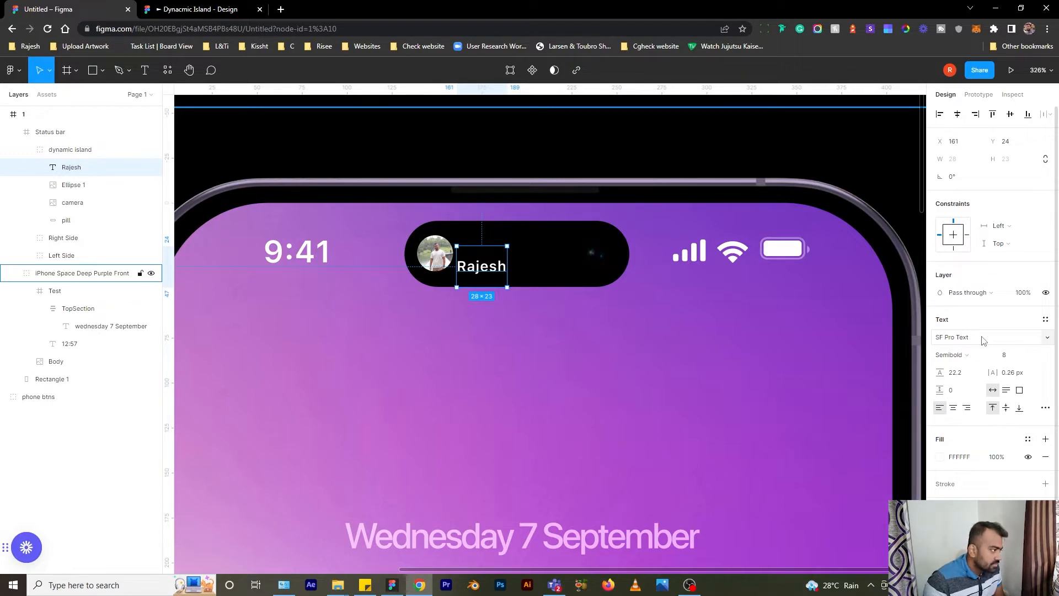
# - Set the line height of the caller's name to 100%
pyautogui.click(967, 375)
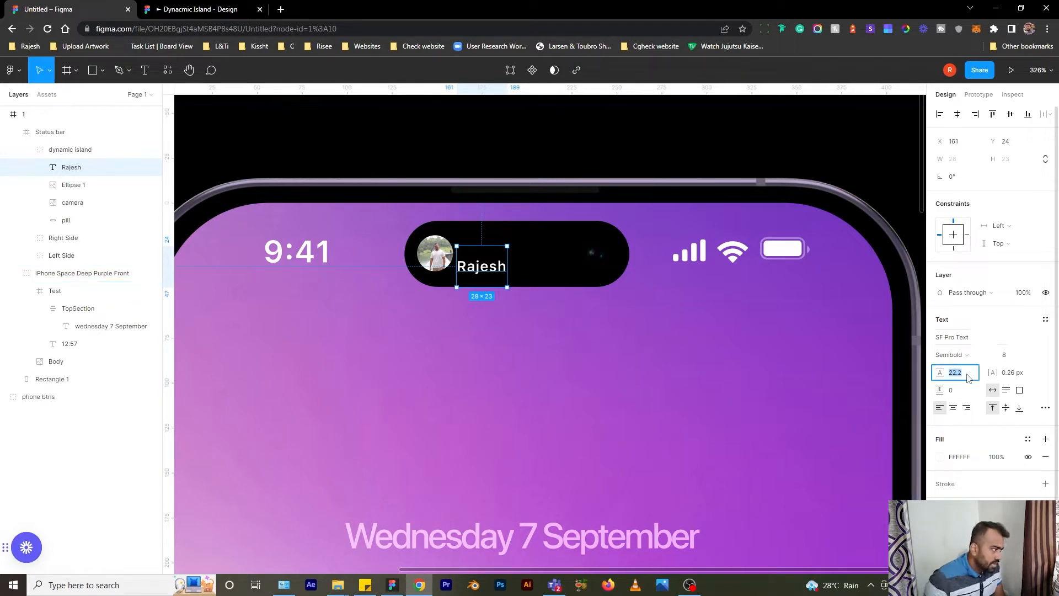
pyautogui.write('100')
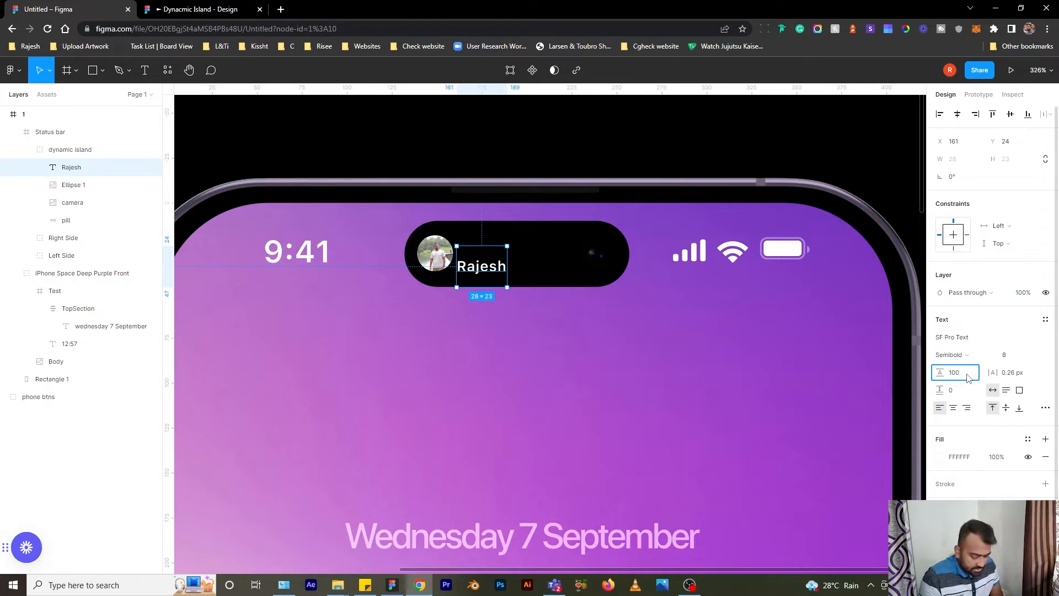
pyautogui.press('Return')
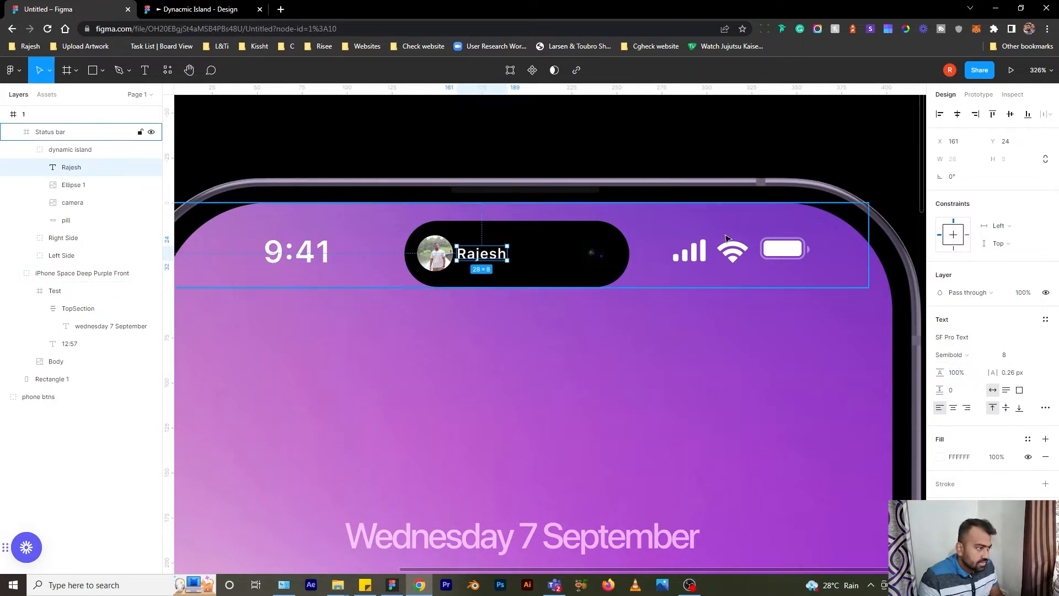
# - Move the caller's name lower beside the photo, to X 162, Y 28, and change its font weight to Medium
pyautogui.scroll(5, 461, 249)
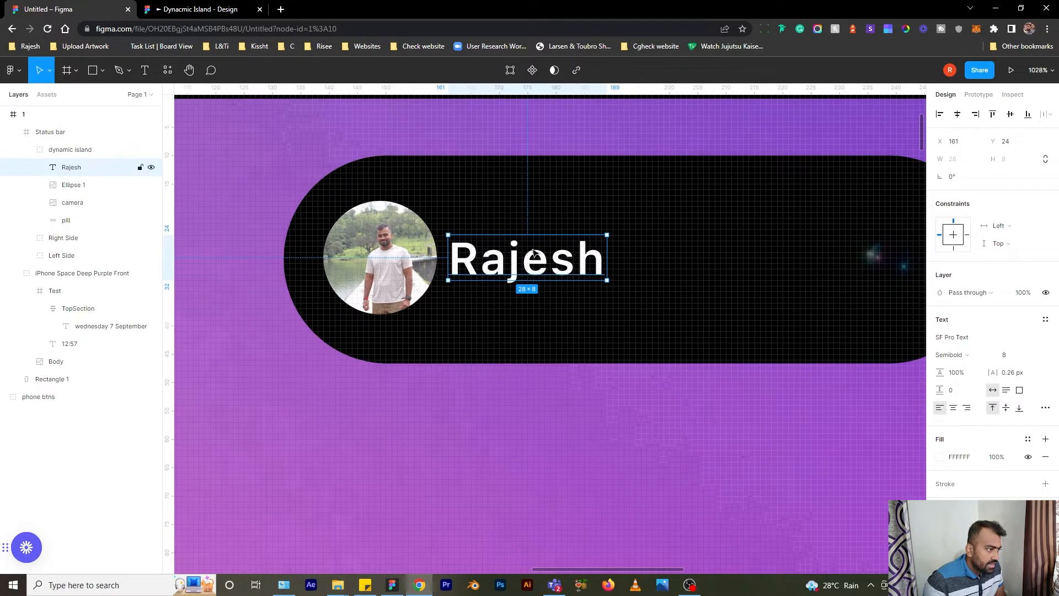
pyautogui.moveTo(500, 268); pyautogui.dragTo(510, 289)
pyautogui.moveTo(549, 290); pyautogui.dragTo(458, 298)
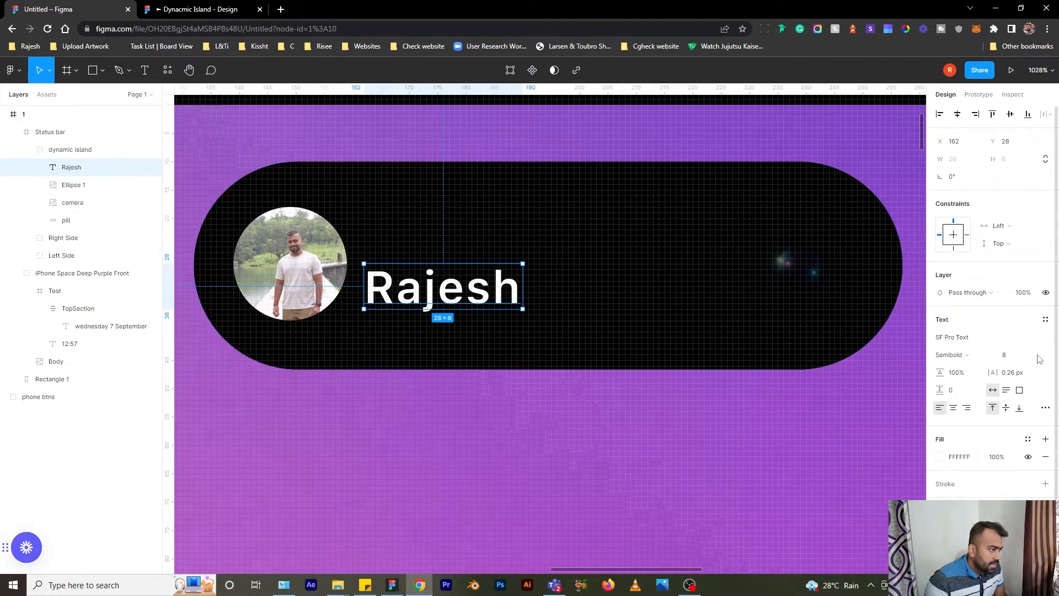
pyautogui.click(957, 354)
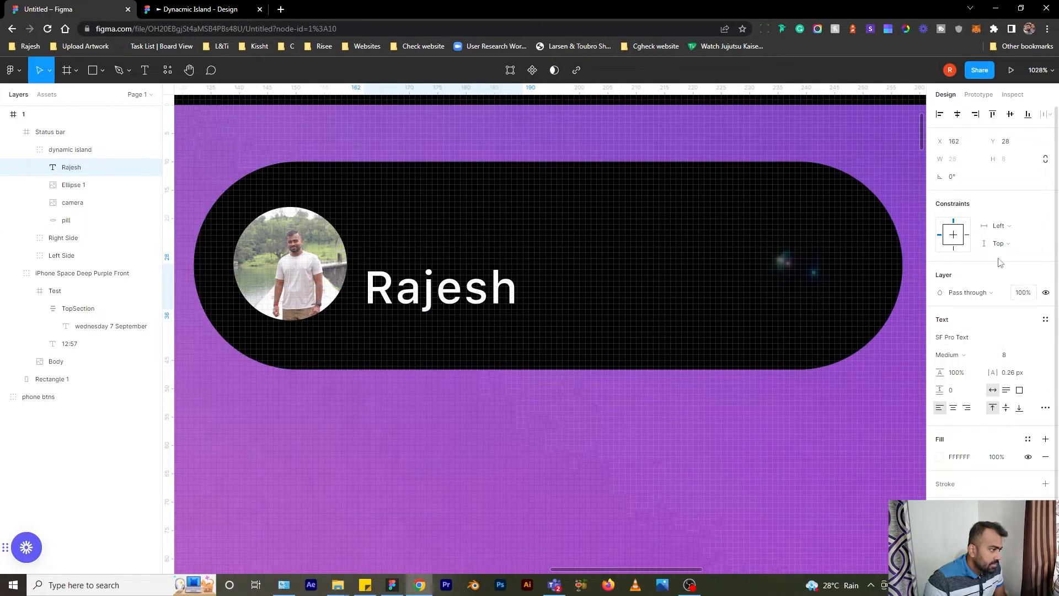
# - Duplicate the name label directly above itself, change the copy to "Incoming", and shift both labels down by 1
pyautogui.moveTo(440, 296); pyautogui.dragTo(428, 241)
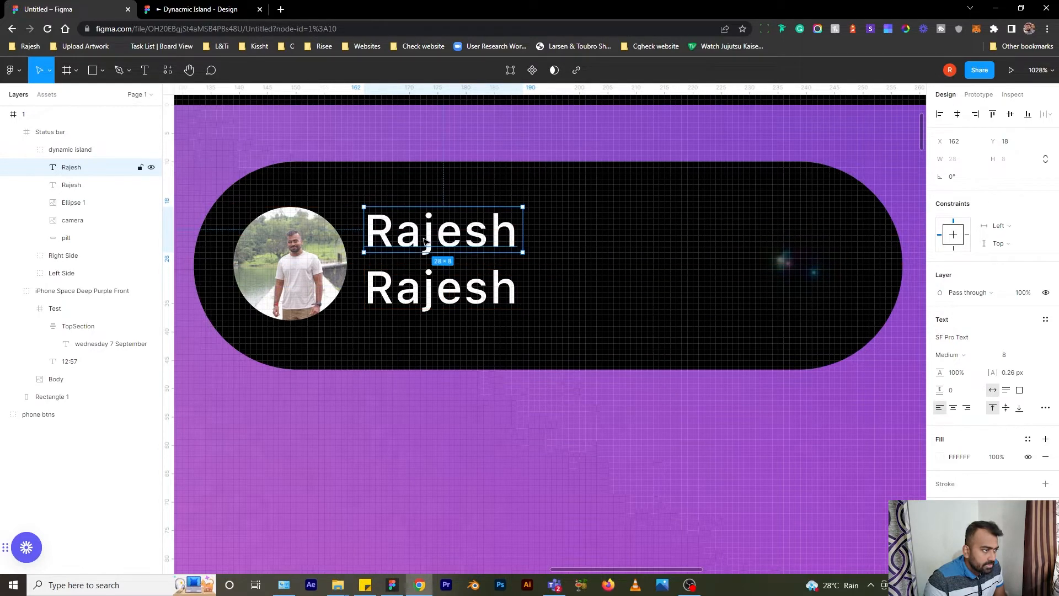
pyautogui.doubleClick(428, 241)
pyautogui.write('Incoming')
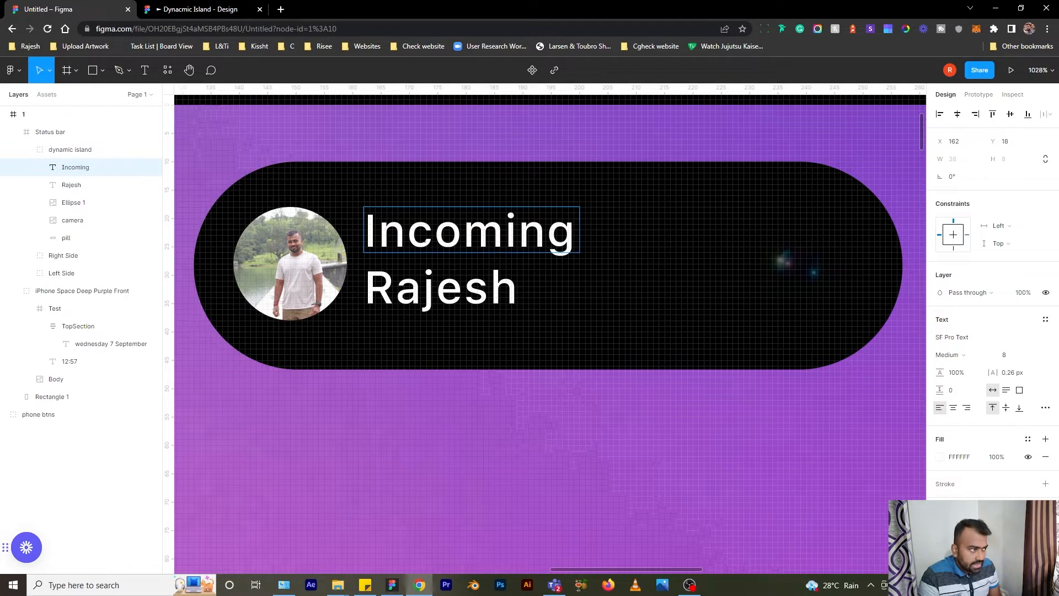
pyautogui.hotkey('ctrl', 'a')
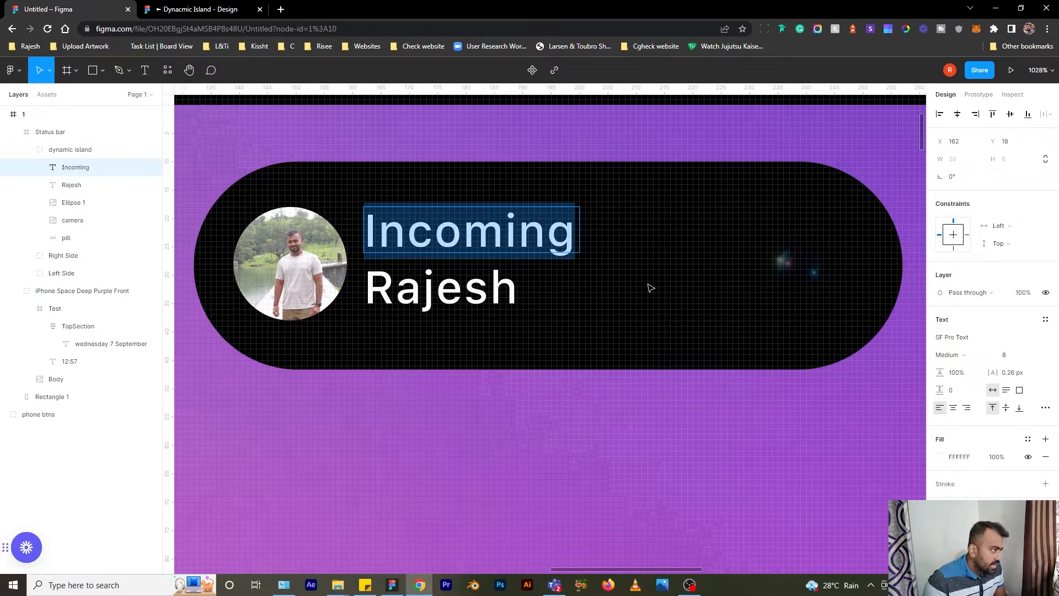
pyautogui.press('Escape')
pyautogui.keyDown('shift'); pyautogui.click(450, 302); pyautogui.keyUp('shift')
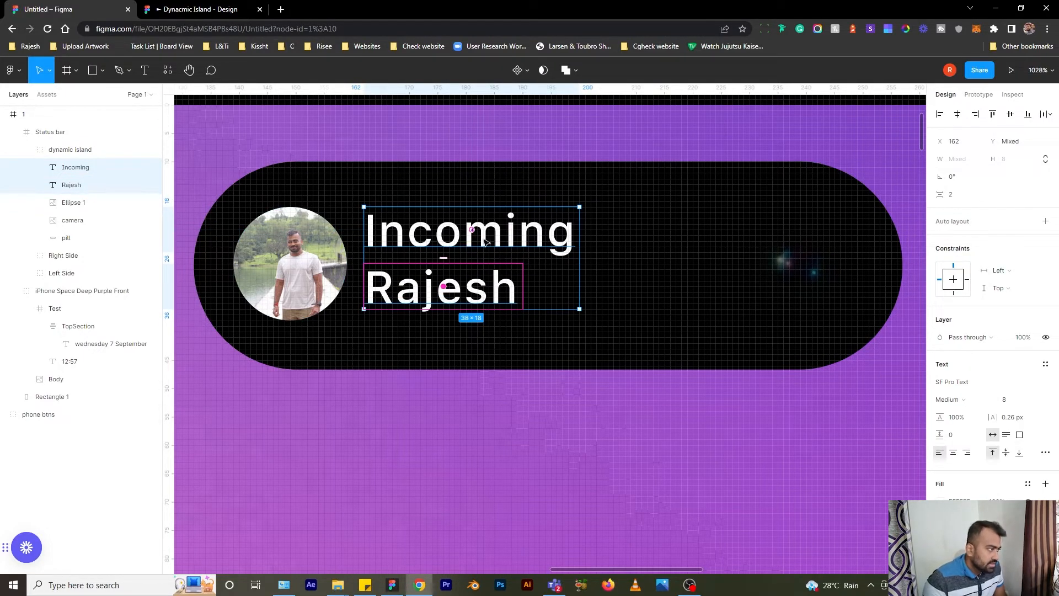
pyautogui.moveTo(485, 243); pyautogui.dragTo(488, 247)
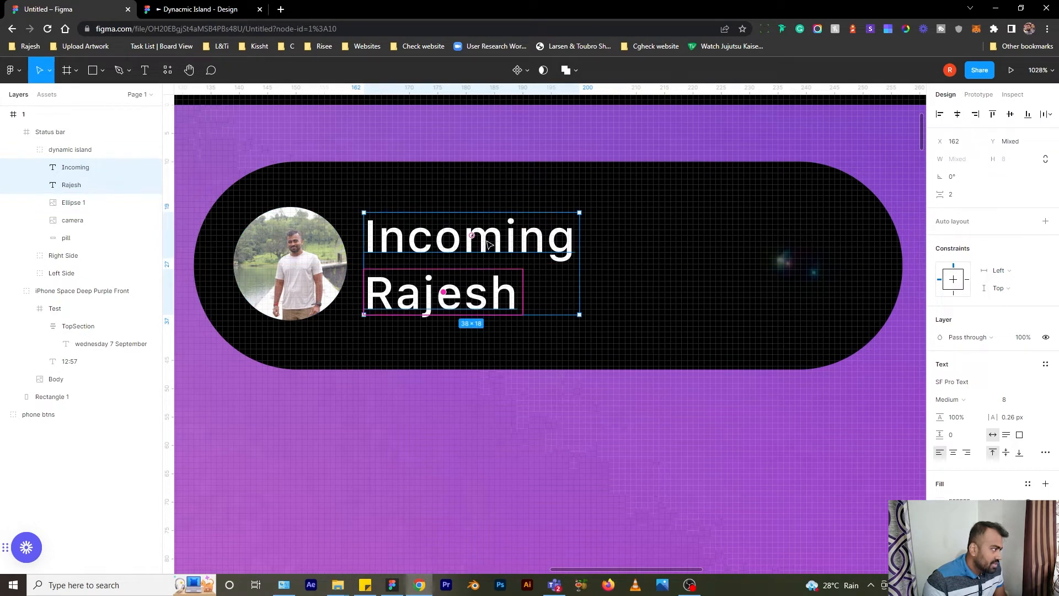
# - Set the "Incoming" label's font weight to Regular and its layer opacity to 60%
pyautogui.click(488, 246)
pyautogui.click(952, 355)
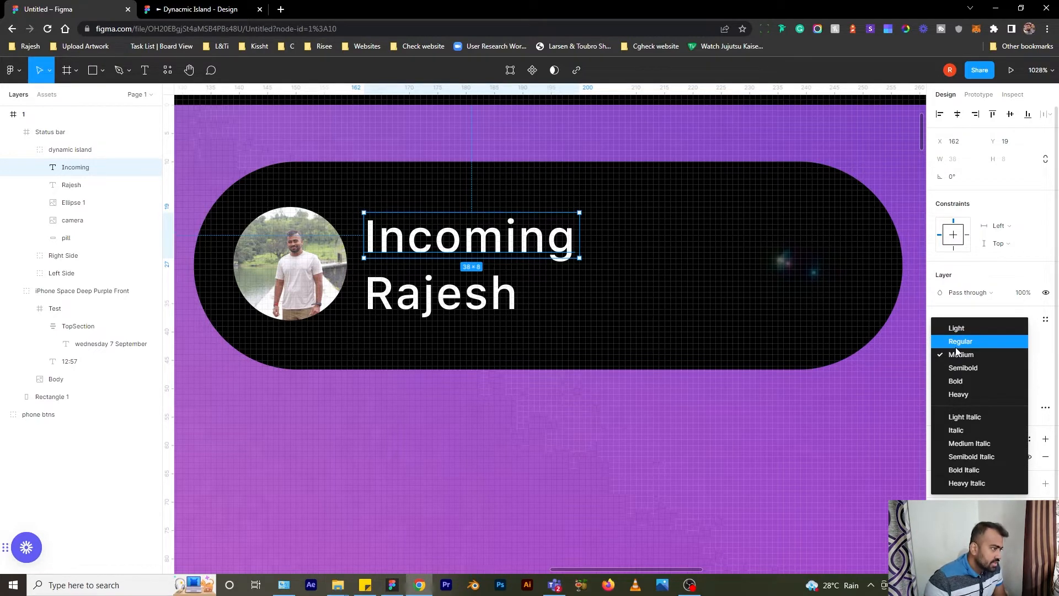
pyautogui.click(956, 348)
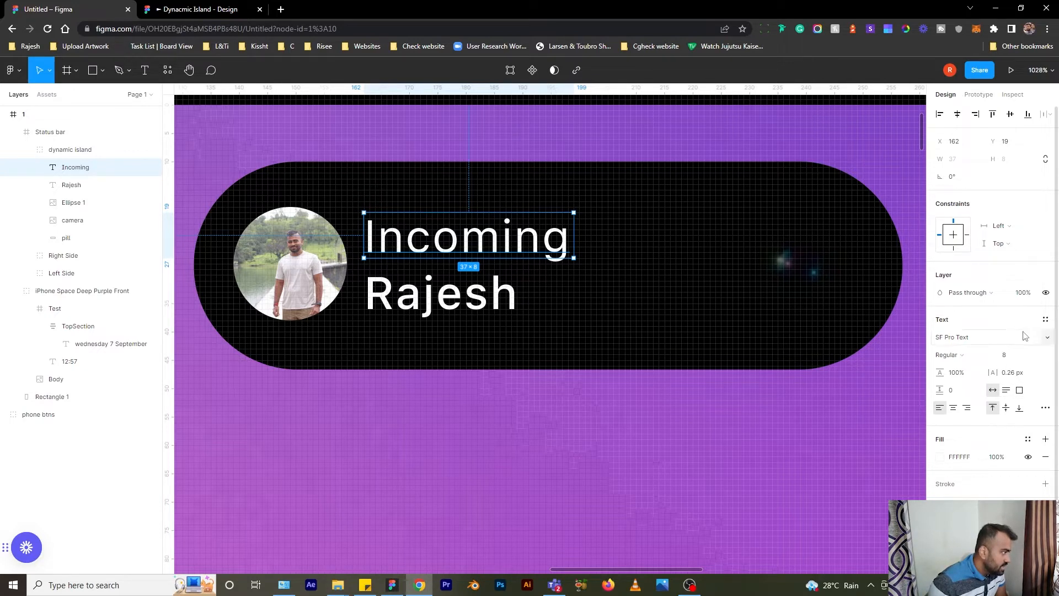
pyautogui.click(1021, 295)
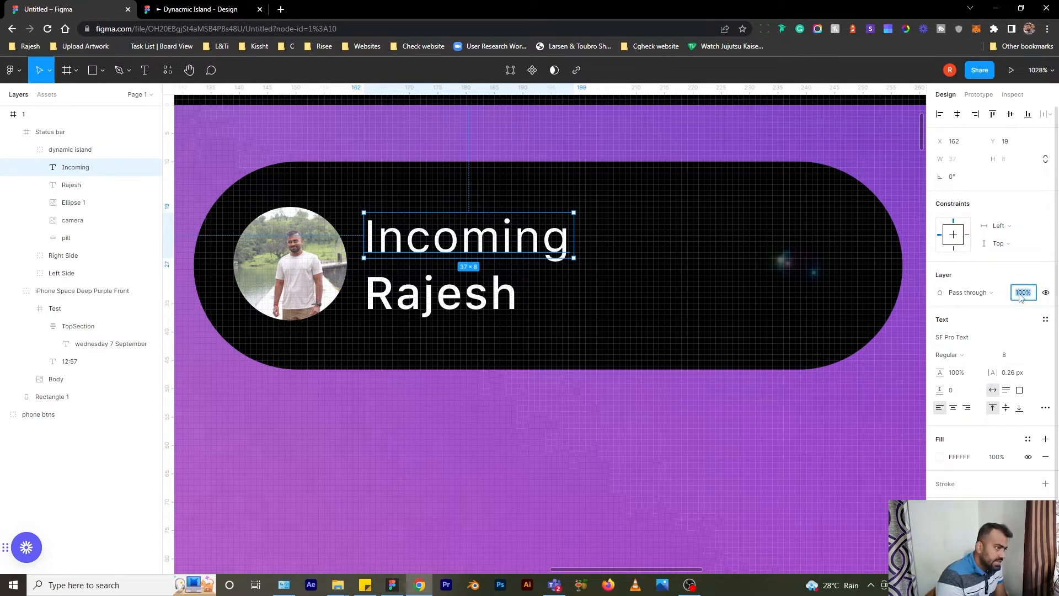
pyautogui.write('80')
pyautogui.press('Return')
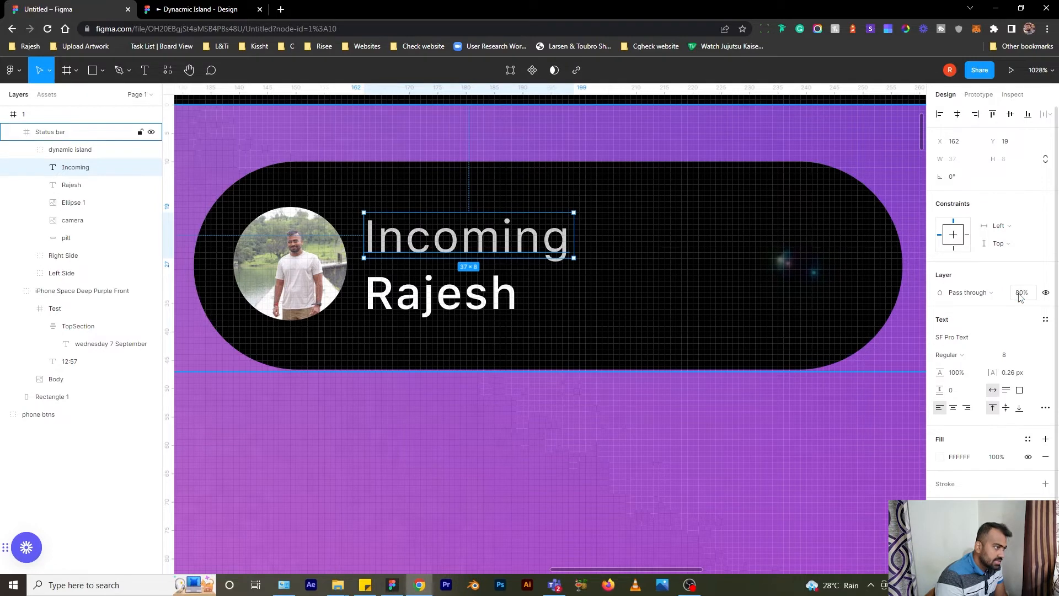
pyautogui.write('60')
pyautogui.press('Return')
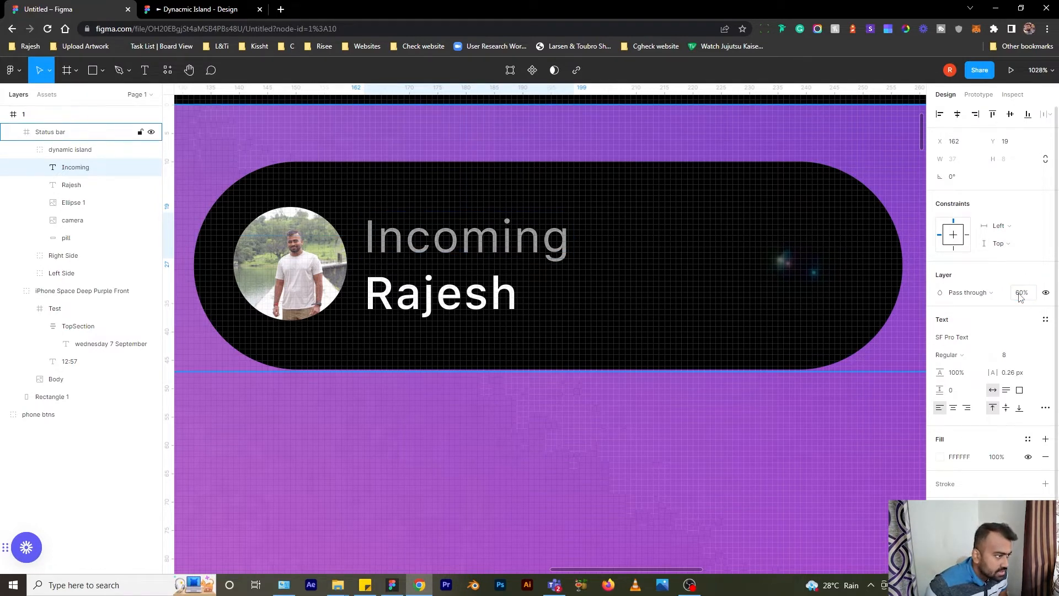
# - Move the caller's name up so the vertical gap below the "Incoming" label is 1, and select both labels
pyautogui.moveTo(419, 287); pyautogui.dragTo(421, 284)
pyautogui.keyDown('shift'); pyautogui.click(401, 244); pyautogui.keyUp('shift')
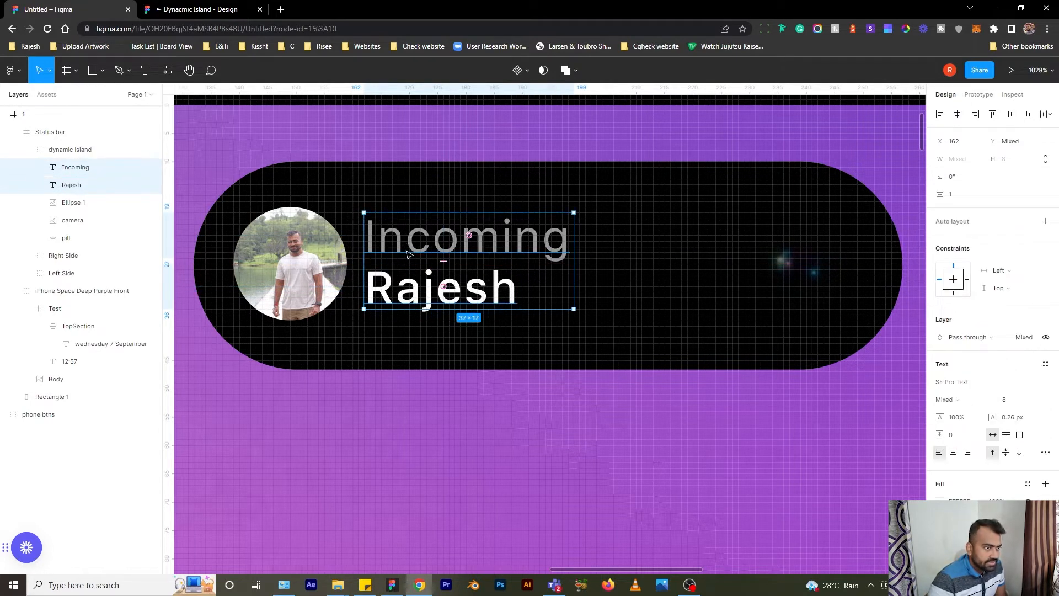
pyautogui.press('Down')
pyautogui.press('Up')
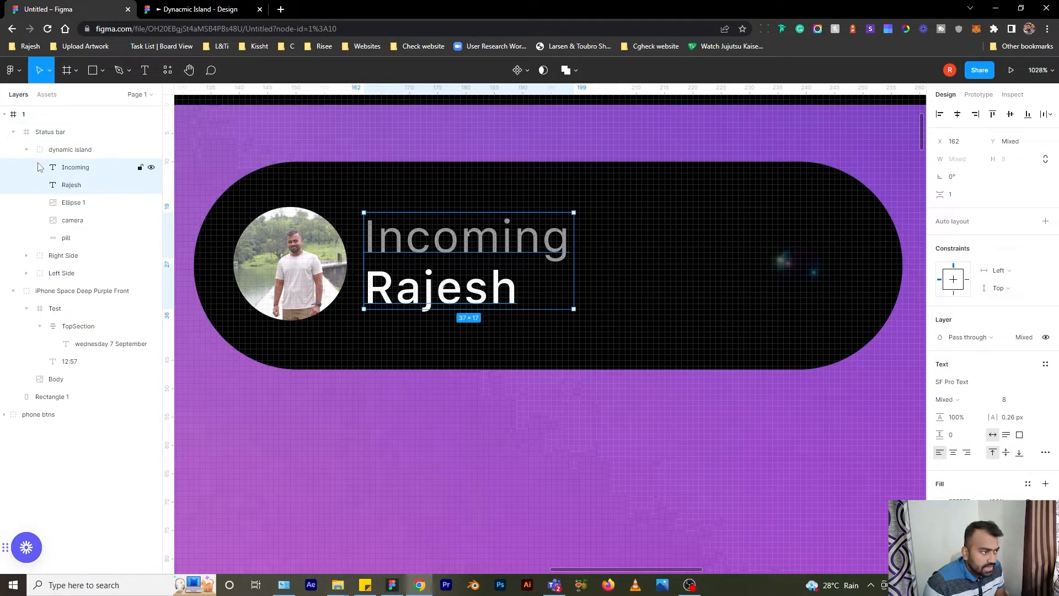
pyautogui.scroll(-5, 699, 224)
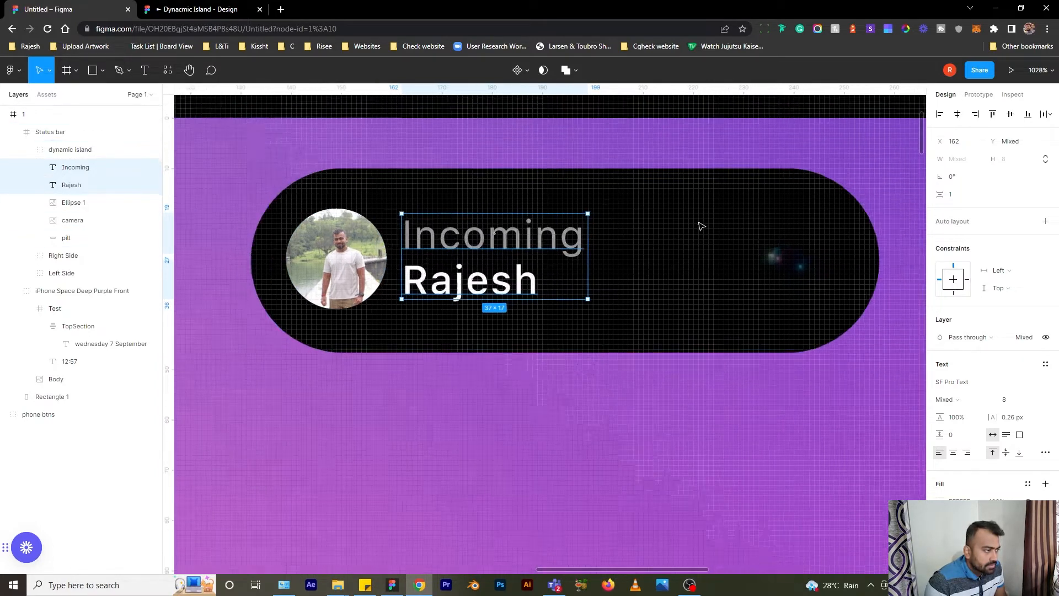
pyautogui.scroll(-6, 701, 227)
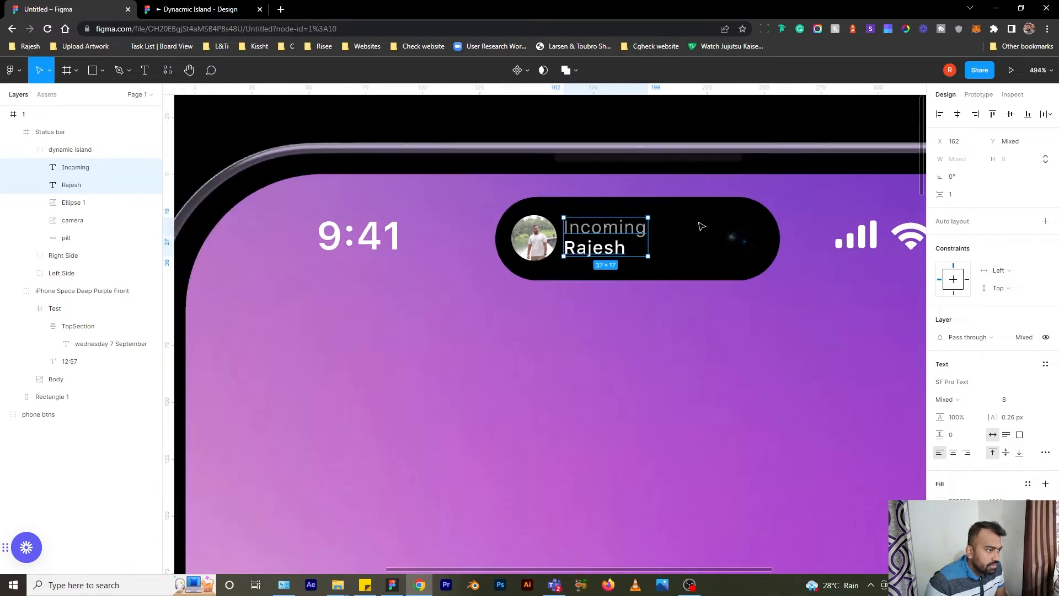
pyautogui.moveTo(541, 217); pyautogui.dragTo(479, 210)
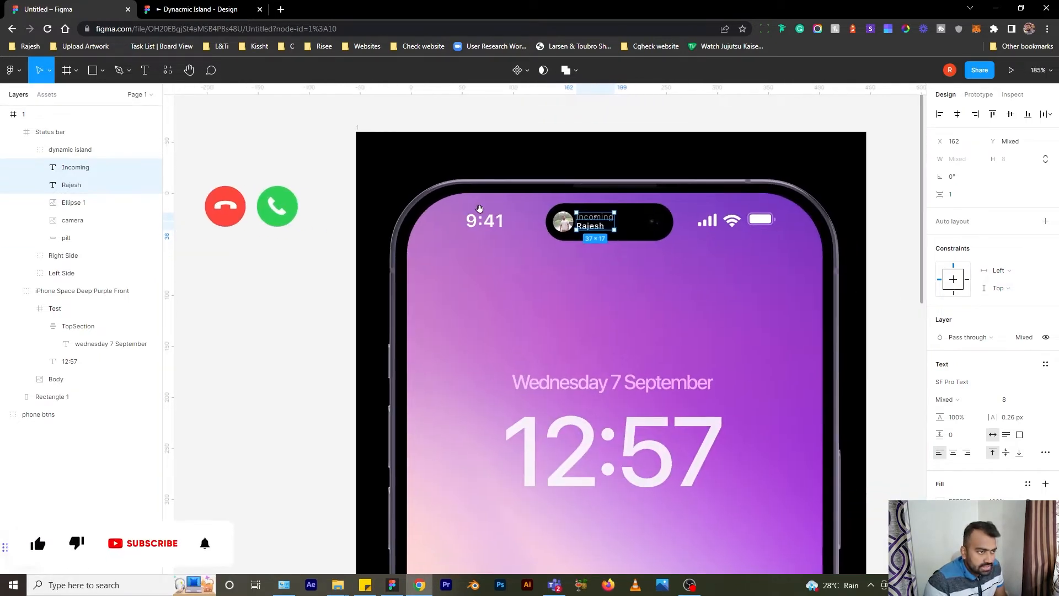
pyautogui.click(225, 214)
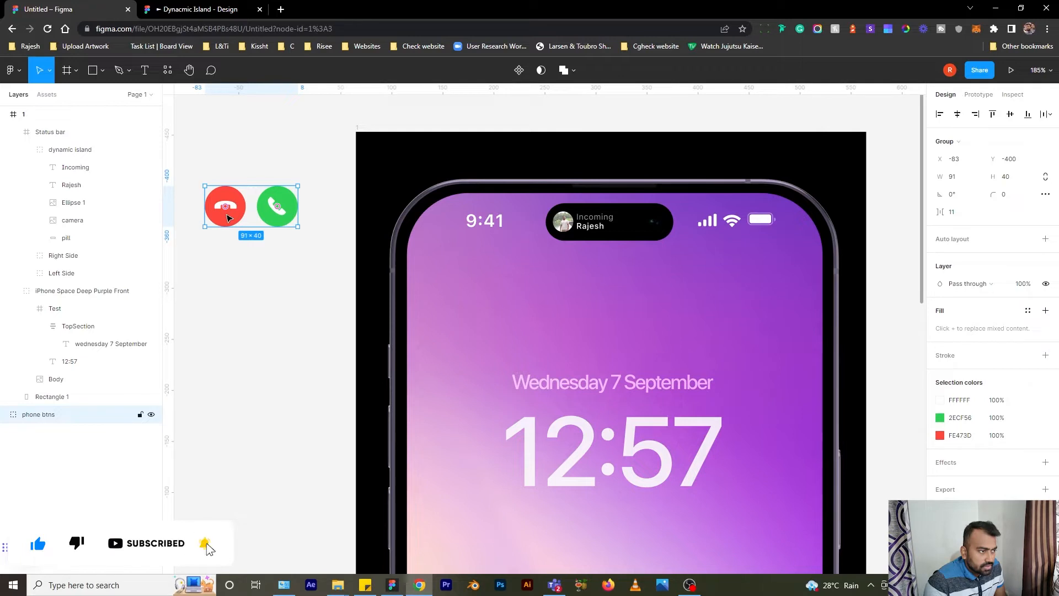
pyautogui.moveTo(227, 216); pyautogui.dragTo(228, 228)
pyautogui.hotkey('ctrl', 'z')
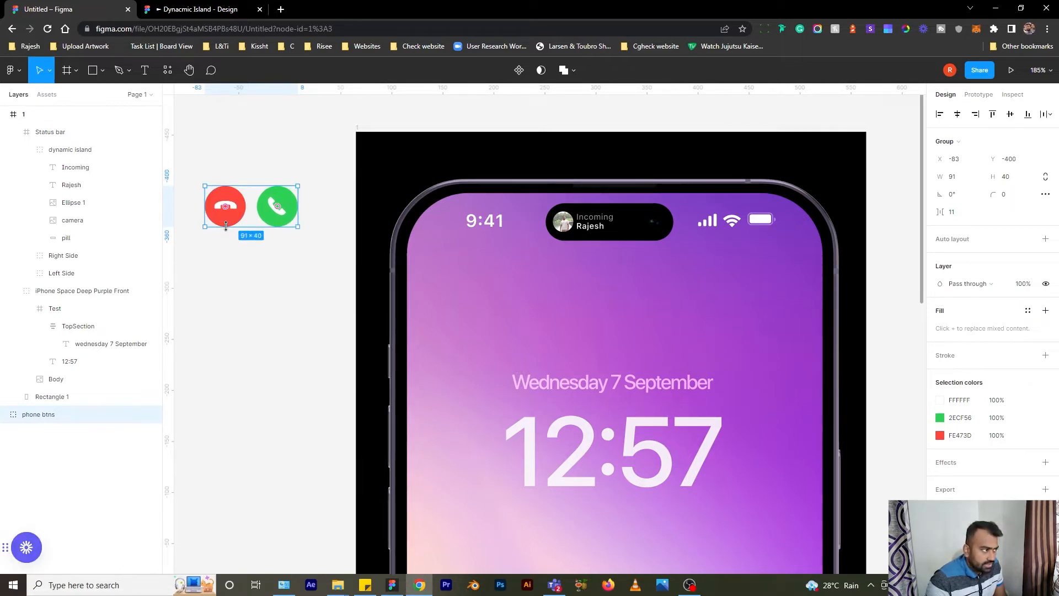
# - Paste a copy of the decline and answer buttons group into the dynamic island group
pyautogui.scroll(5, 581, 235)
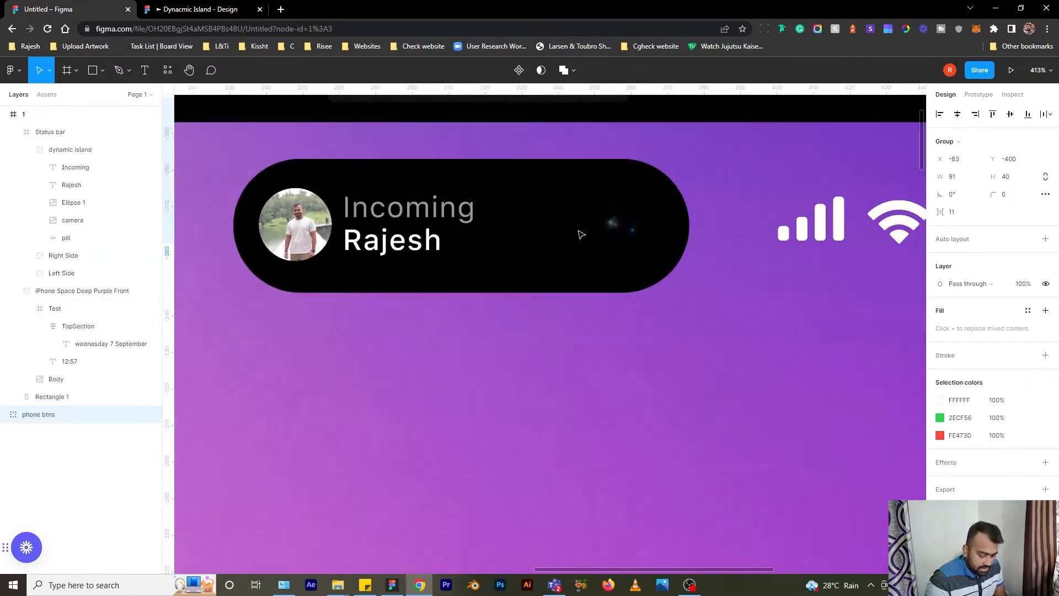
pyautogui.click(579, 234)
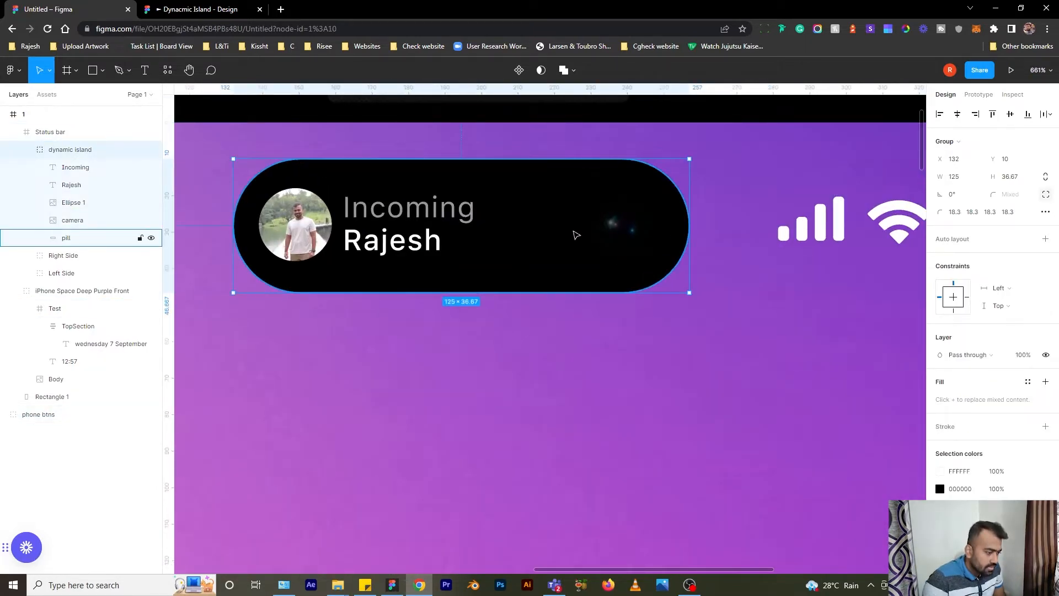
pyautogui.hotkey('ctrl', 'v')
# - Scale the pasted call buttons down to 29 × 12.75 and place them at the pill's right end, at X 223, Y 21.63
pyautogui.moveTo(558, 236); pyautogui.dragTo(605, 251)
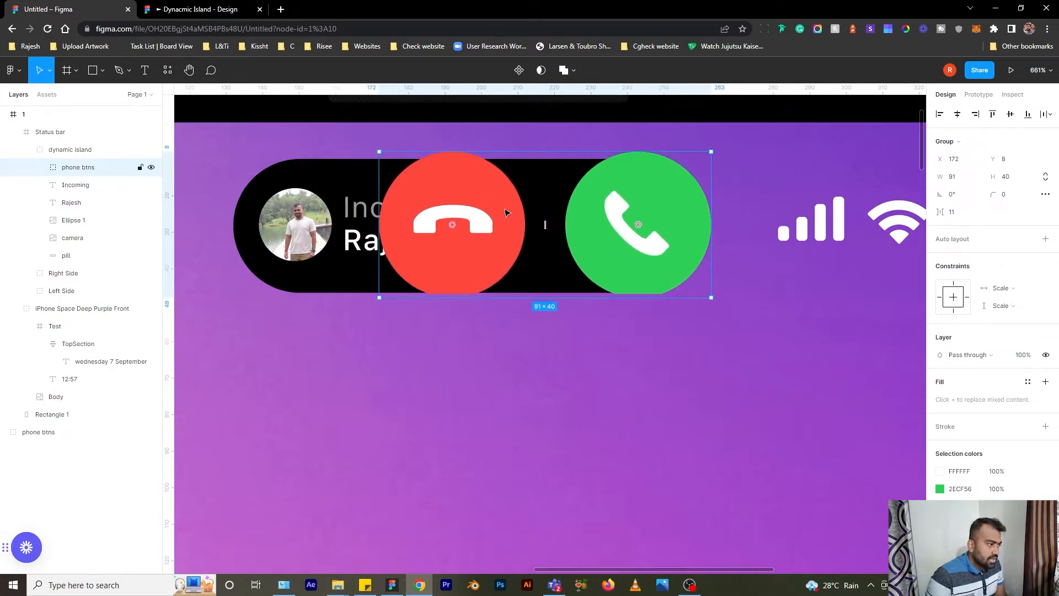
pyautogui.moveTo(379, 149); pyautogui.dragTo(466, 206)
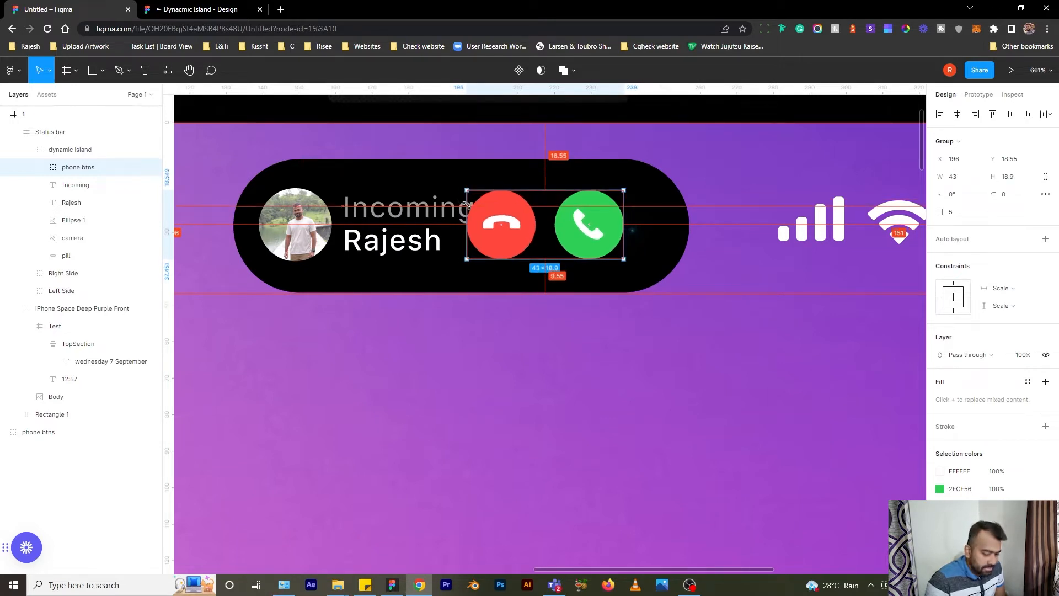
pyautogui.moveTo(466, 205); pyautogui.dragTo(600, 227)
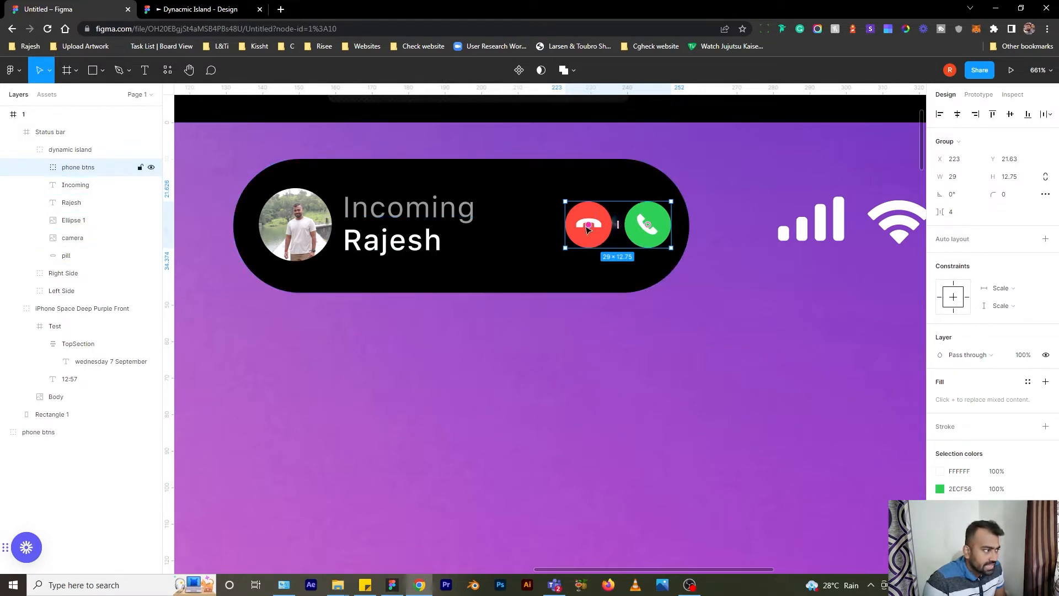
pyautogui.moveTo(471, 213); pyautogui.dragTo(485, 217)
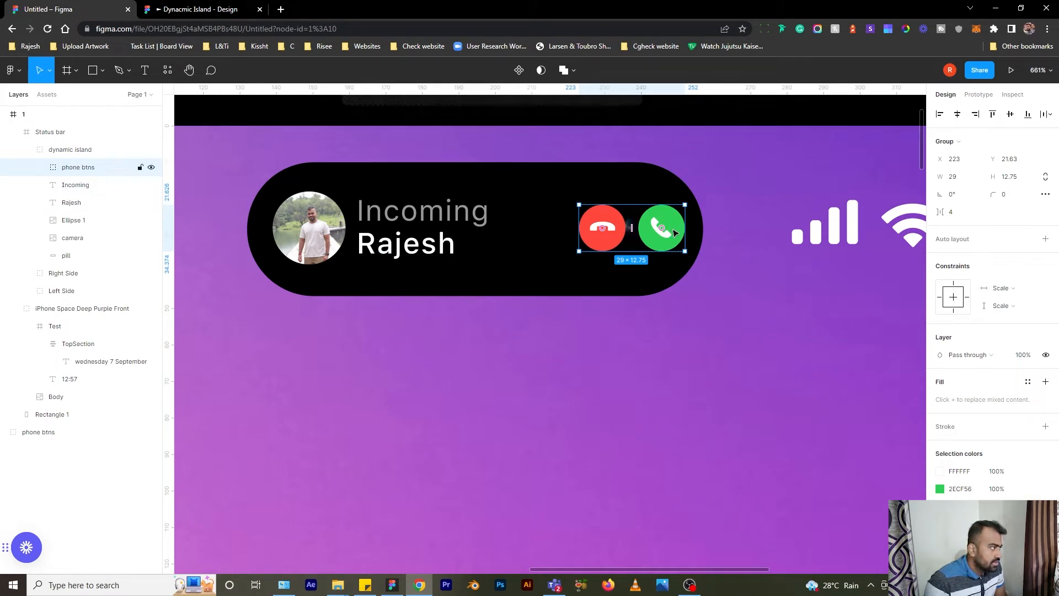
# - Reorder the caller's photo layer to the top of the dynamic island group, above the phone buttons
pyautogui.click(83, 220)
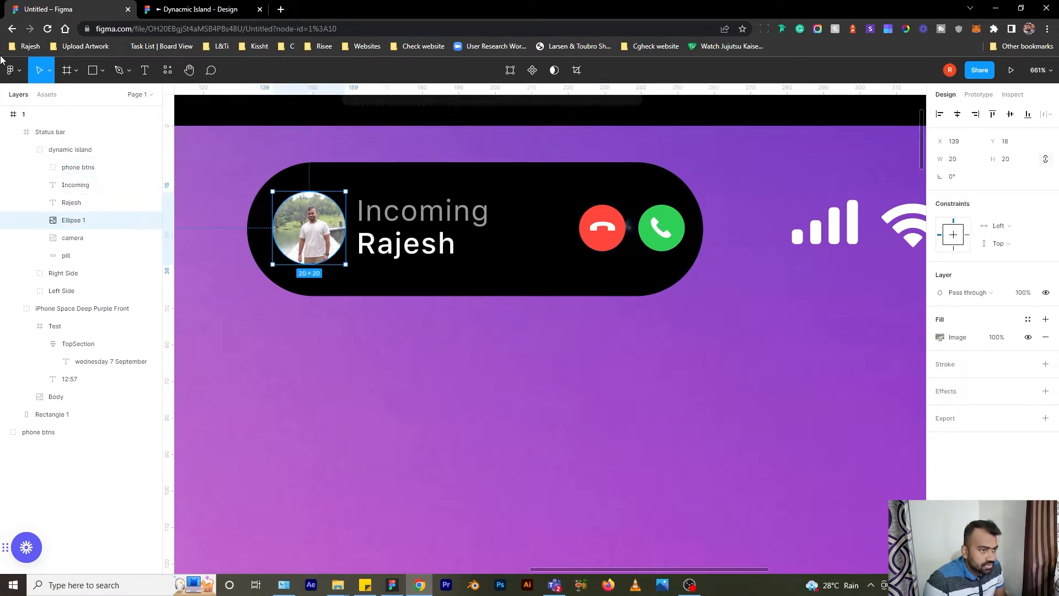
pyautogui.click(25, 150)
pyautogui.click(25, 149)
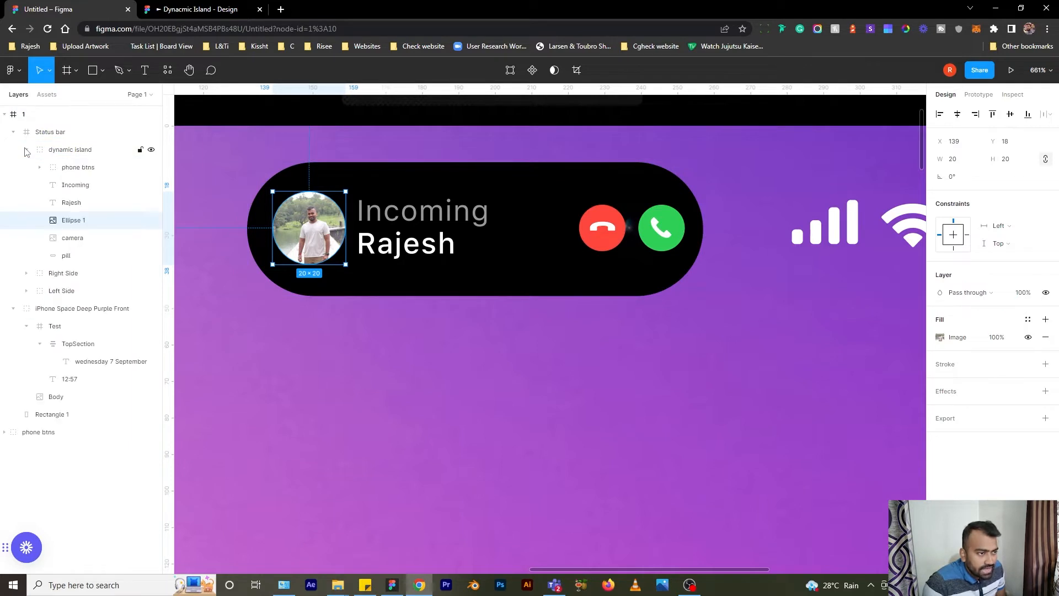
pyautogui.click(82, 167)
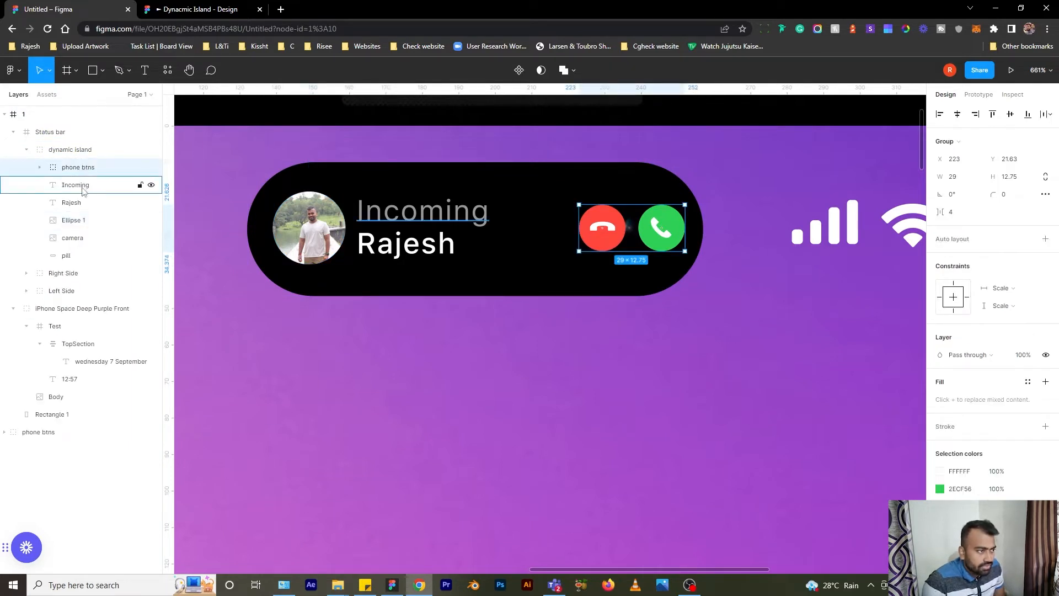
pyautogui.click(84, 220)
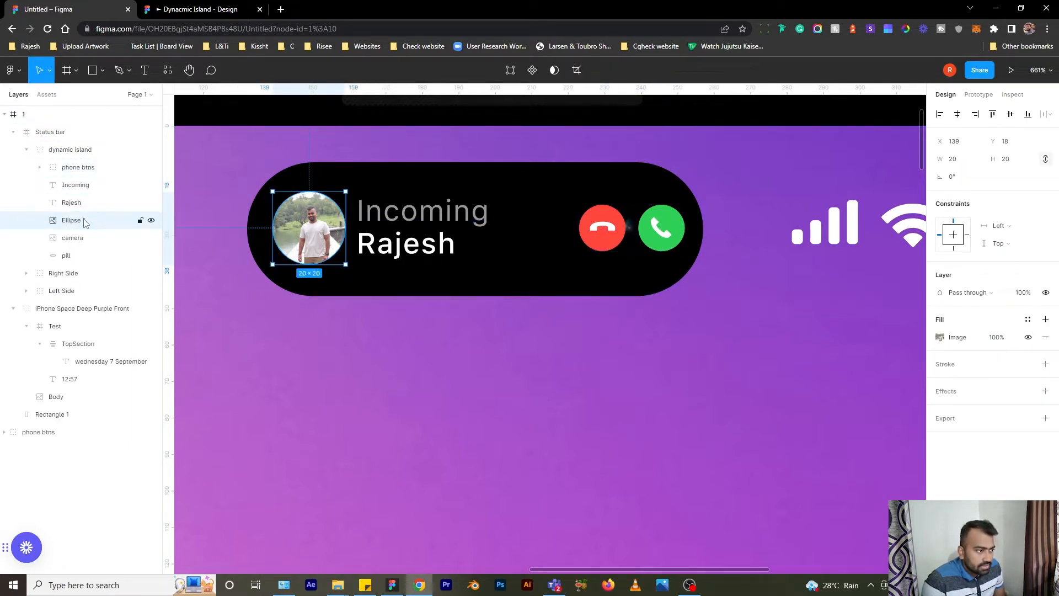
pyautogui.moveTo(84, 220); pyautogui.dragTo(83, 160)
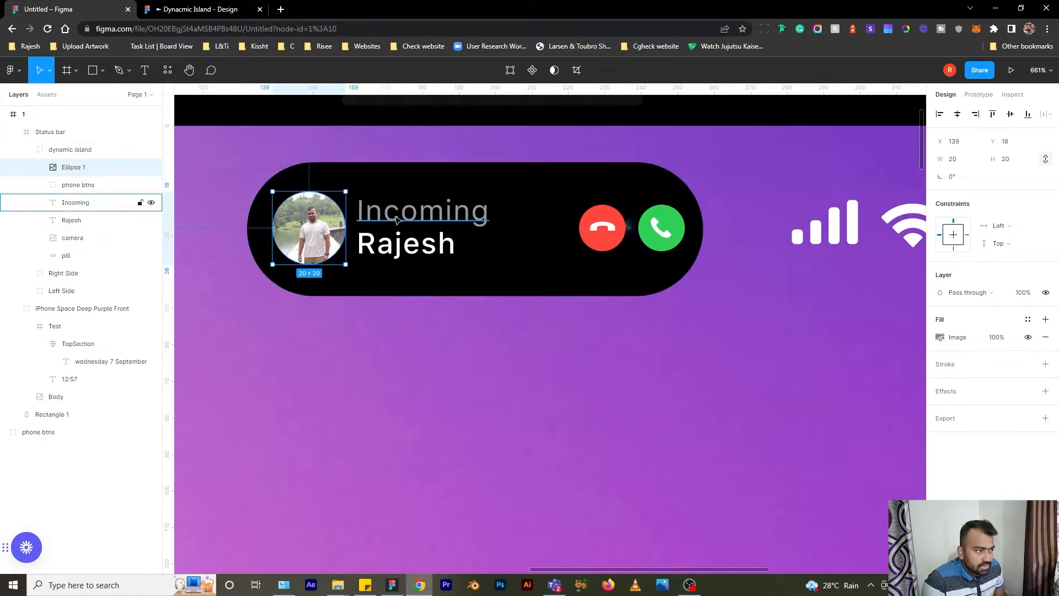
# - Move the "Incoming" label and the caller's name in the layer order to directly below the photo, above the phone buttons
pyautogui.click(397, 220)
pyautogui.keyDown('shift'); pyautogui.click(404, 245); pyautogui.keyUp('shift')
pyautogui.moveTo(73, 220); pyautogui.dragTo(74, 178)
pyautogui.click(92, 224)
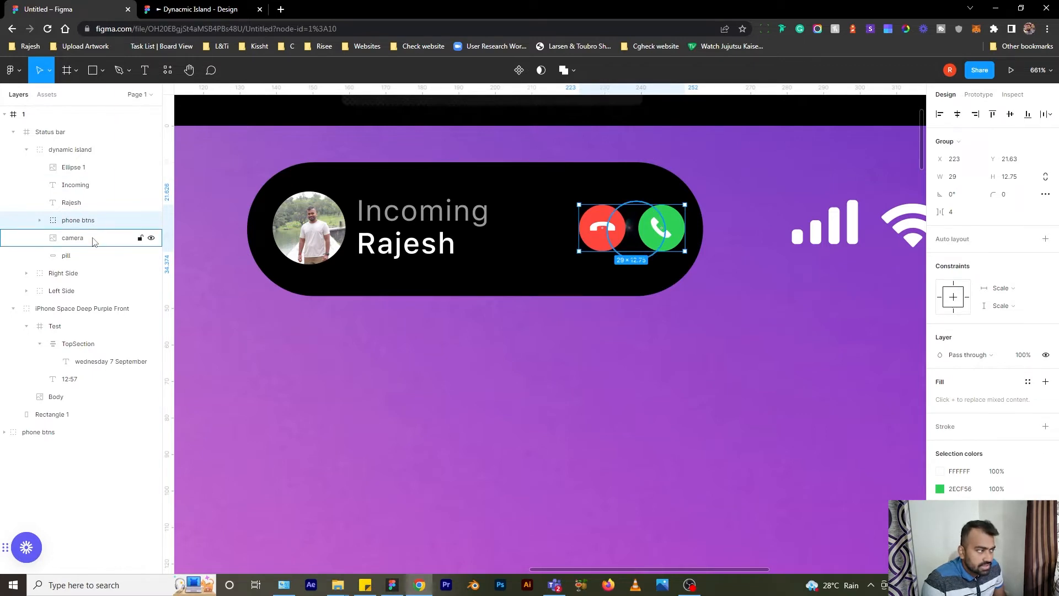
pyautogui.click(92, 241)
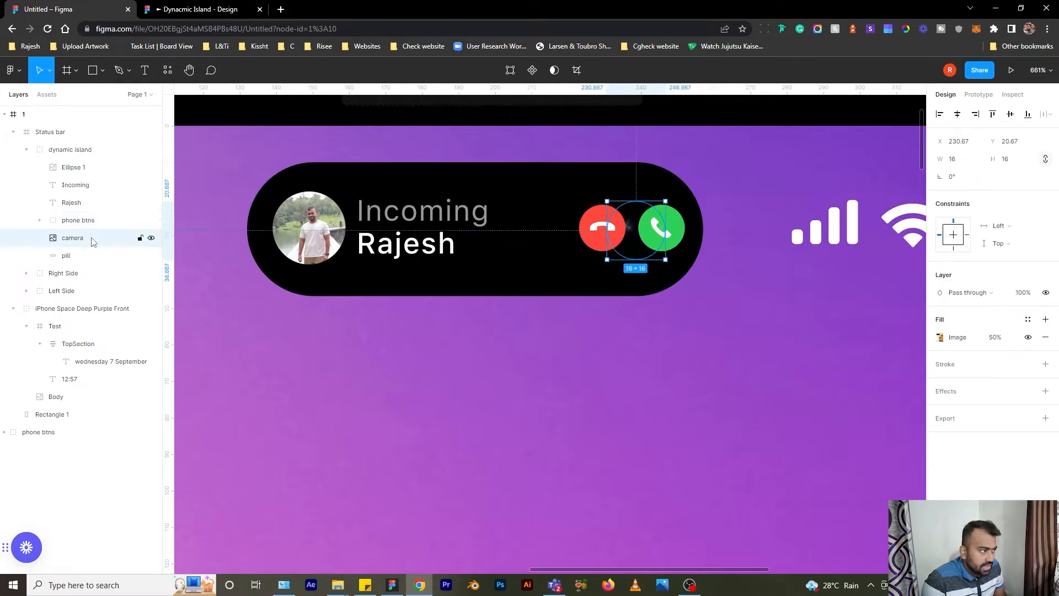
pyautogui.click(79, 261)
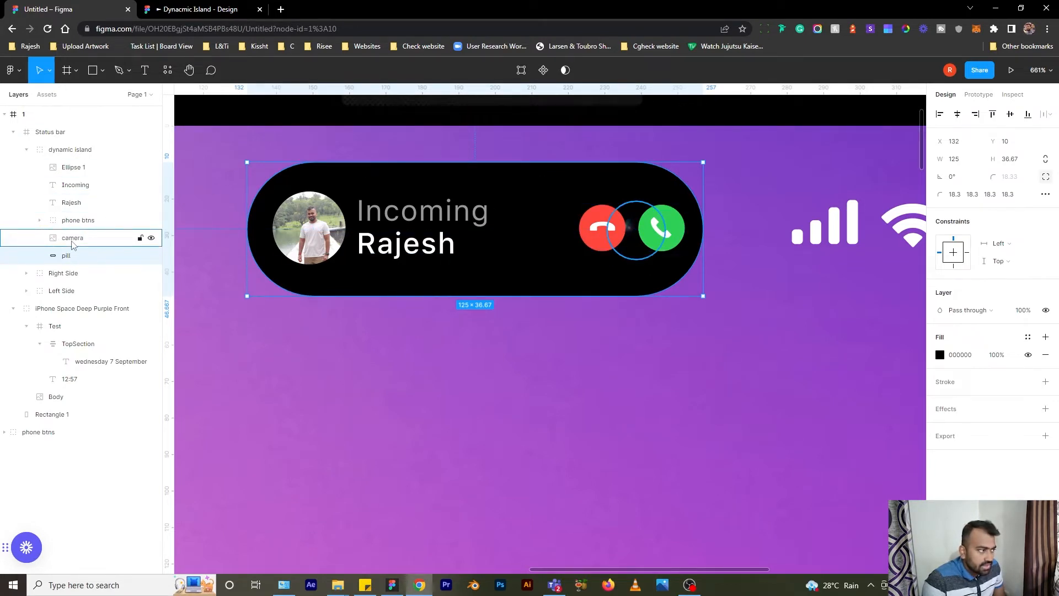
# - Take the decline and answer buttons out of their phone btns group so they sit directly in the dynamic island group
pyautogui.click(40, 219)
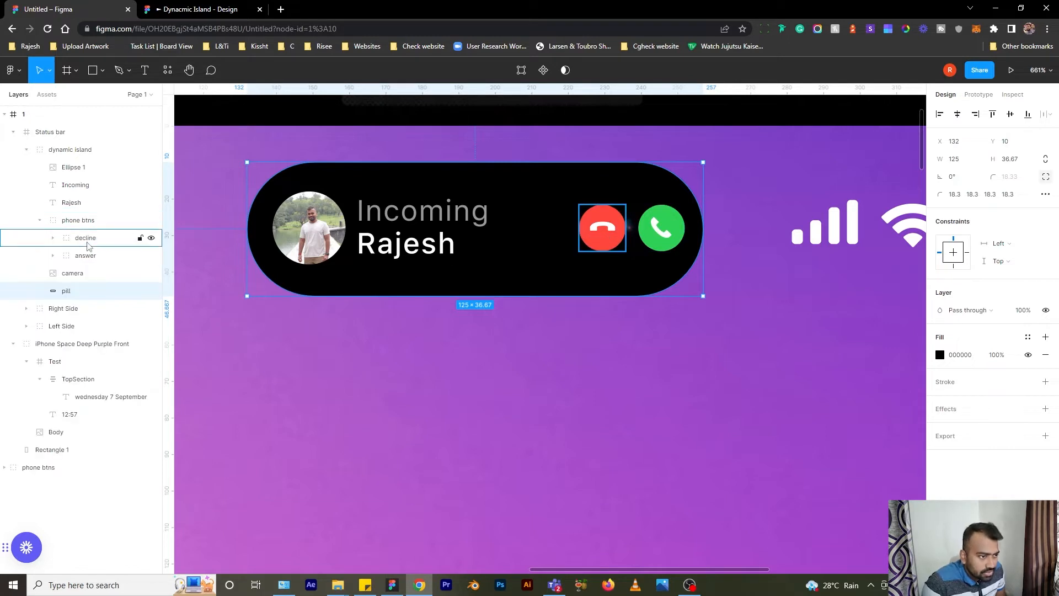
pyautogui.click(88, 245)
pyautogui.keyDown('shift'); pyautogui.click(86, 255); pyautogui.keyUp('shift')
pyautogui.moveTo(85, 247); pyautogui.dragTo(71, 214)
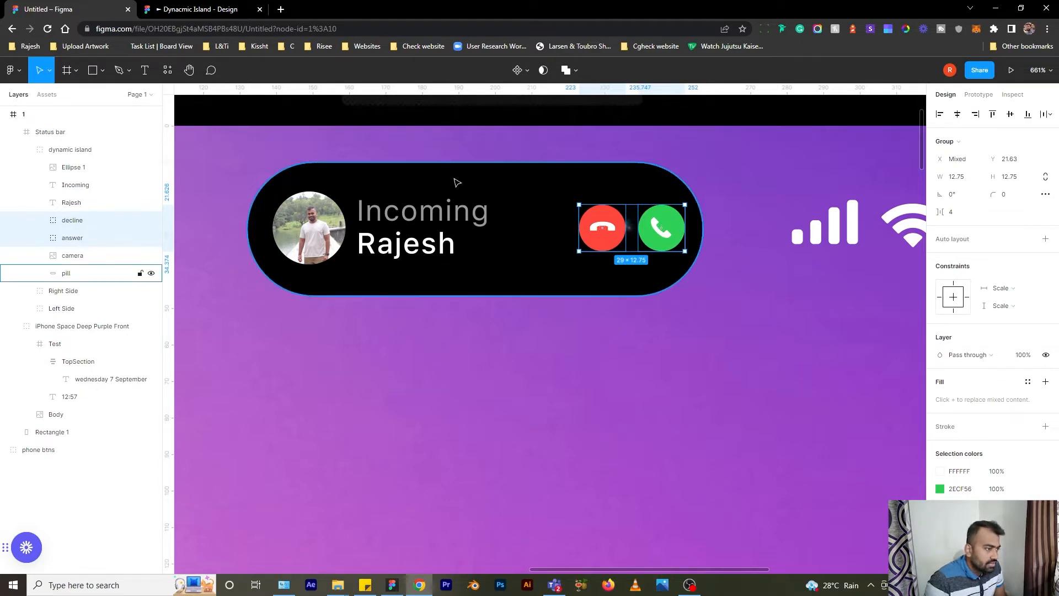
# - Shift the "Incoming" label and the caller's name right by 1, to X 163
pyautogui.scroll(-1, 456, 182)
pyautogui.scroll(-6, 456, 182)
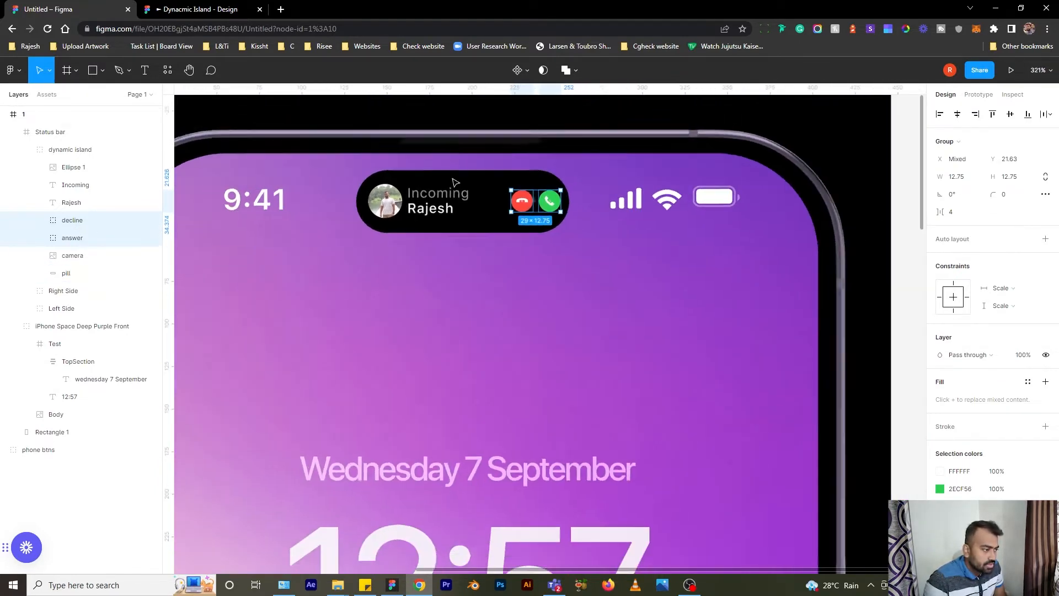
pyautogui.scroll(4, 454, 180)
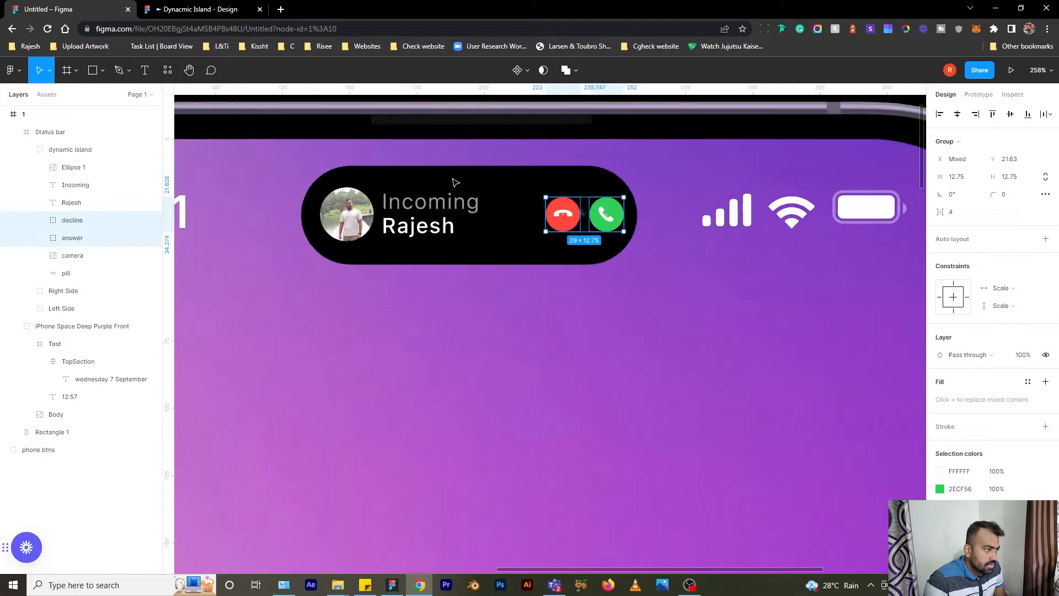
pyautogui.scroll(5, 435, 204)
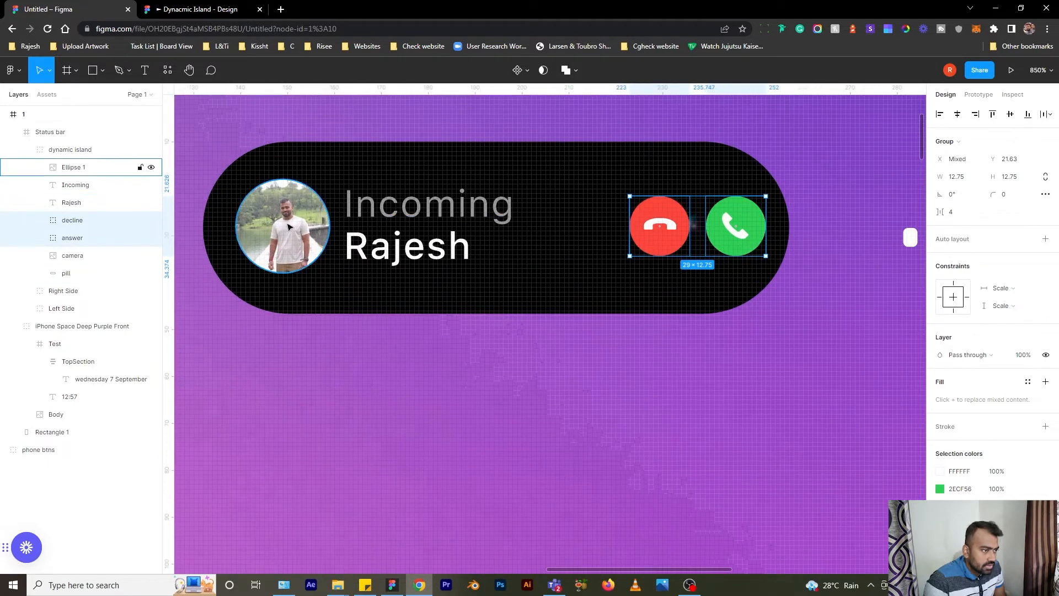
pyautogui.click(105, 168)
pyautogui.click(110, 185)
pyautogui.keyDown('shift'); pyautogui.click(111, 202); pyautogui.keyUp('shift')
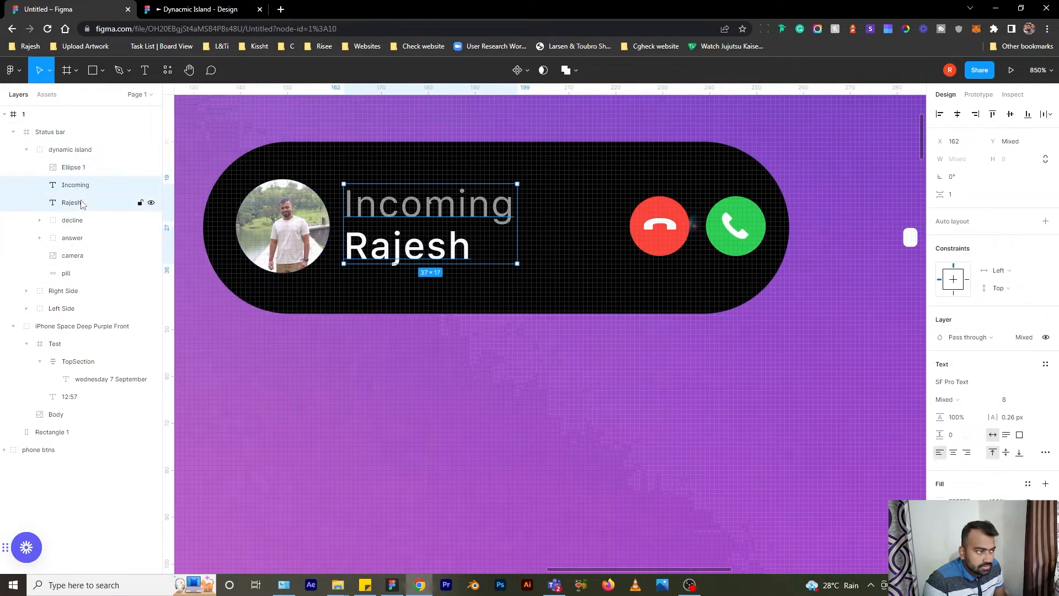
pyautogui.moveTo(377, 213); pyautogui.dragTo(381, 212)
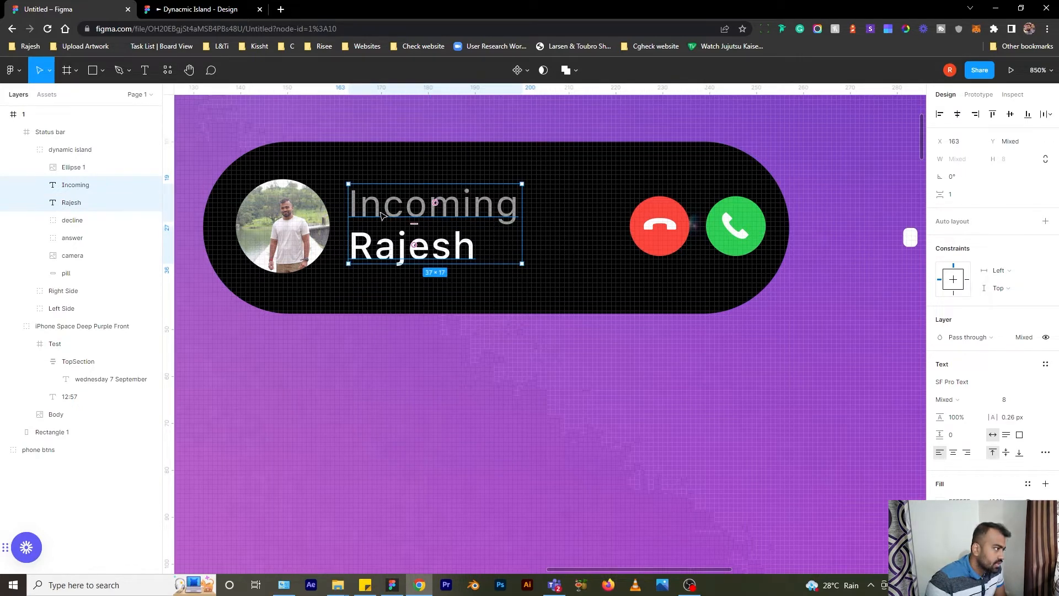
# - Set the layer opacity of the photo, both text labels and the decline and answer buttons to 0%
pyautogui.click(79, 168)
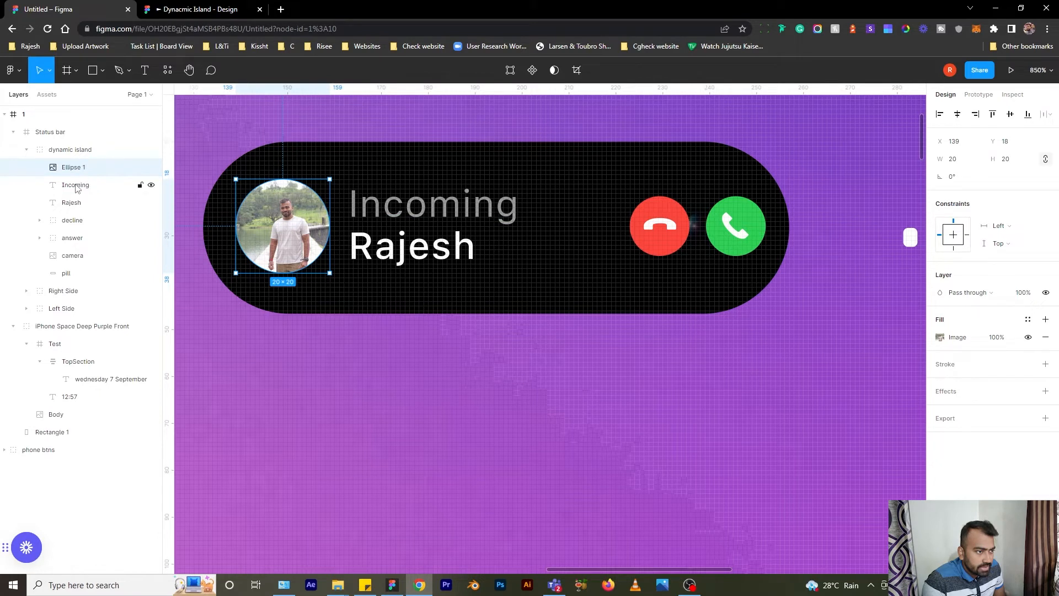
pyautogui.keyDown('shift'); pyautogui.click(77, 188); pyautogui.keyUp('shift')
pyautogui.keyDown('shift'); pyautogui.click(82, 204); pyautogui.keyUp('shift')
pyautogui.keyDown('shift'); pyautogui.click(83, 222); pyautogui.keyUp('shift')
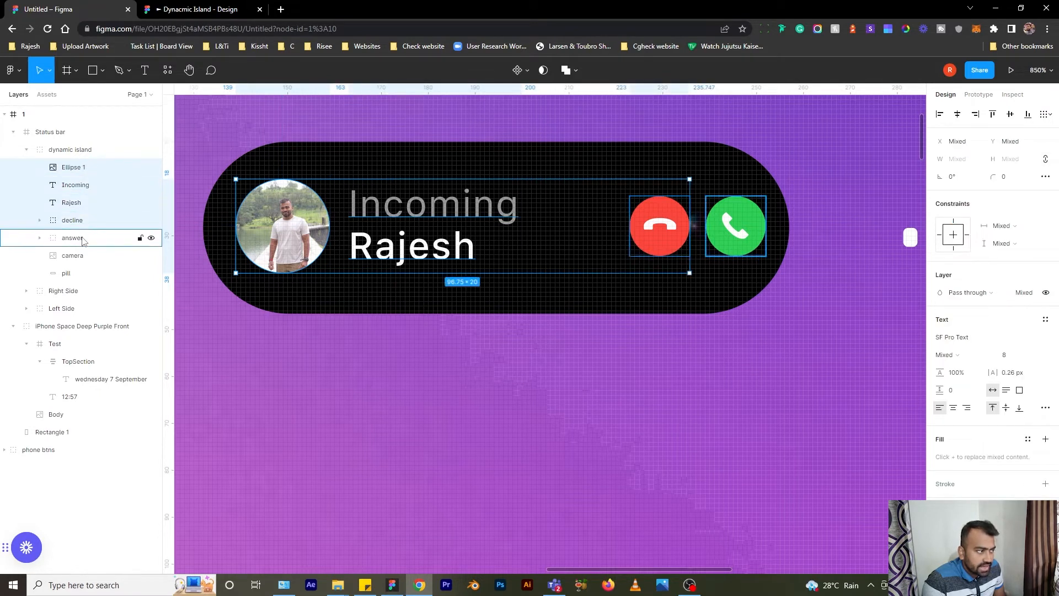
pyautogui.keyDown('shift'); pyautogui.click(83, 239); pyautogui.keyUp('shift')
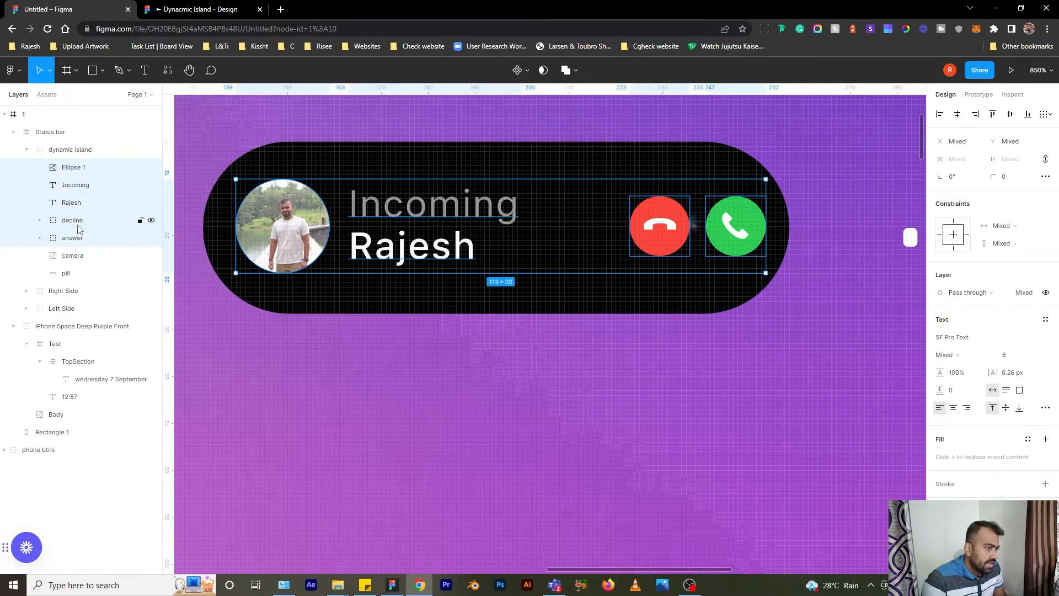
pyautogui.moveTo(477, 218); pyautogui.dragTo(488, 224)
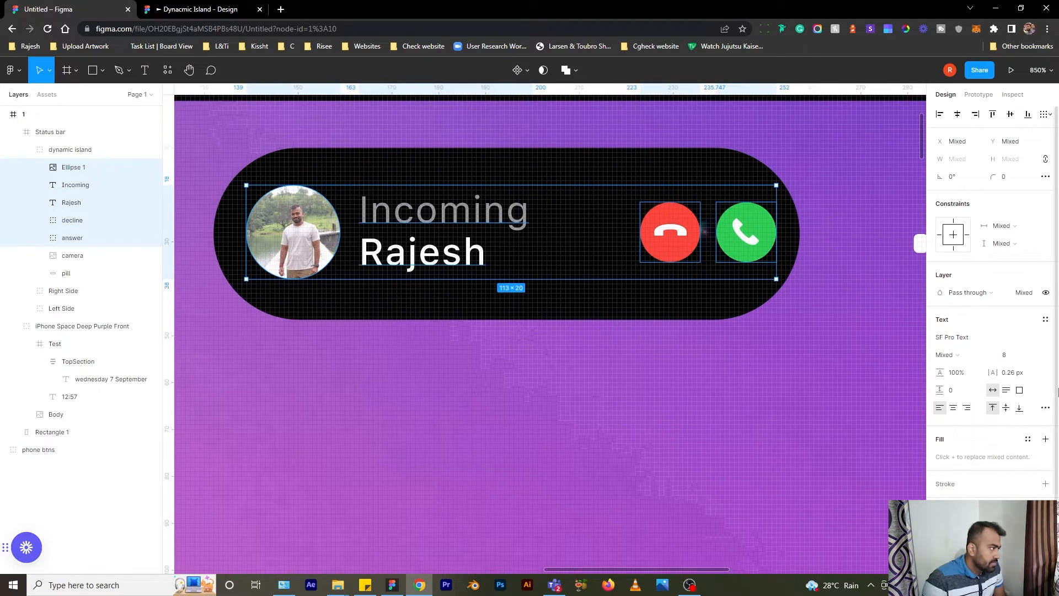
pyautogui.click(1030, 296)
pyautogui.write('0')
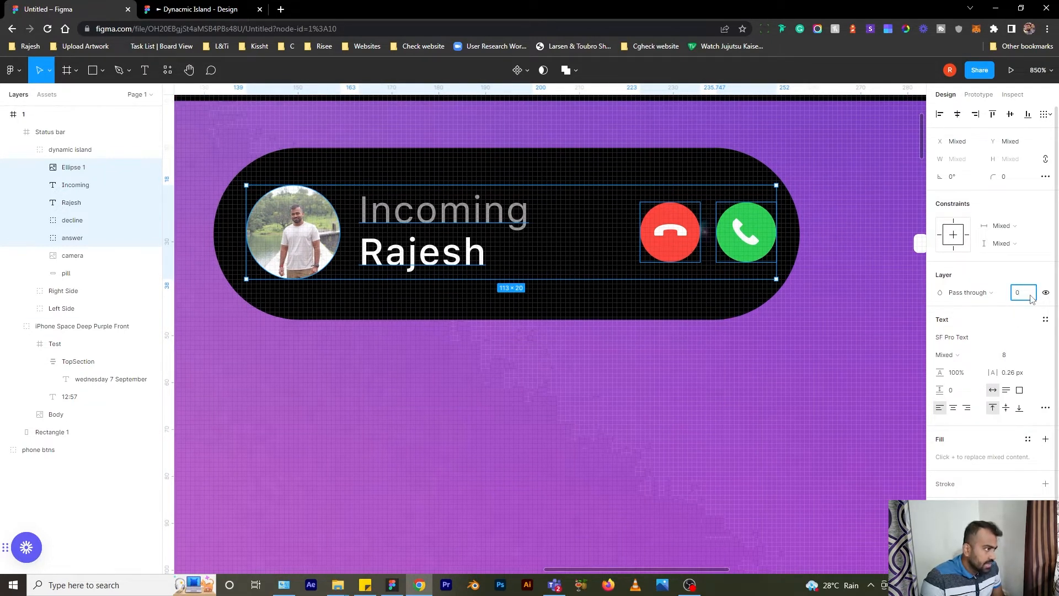
pyautogui.press('Return')
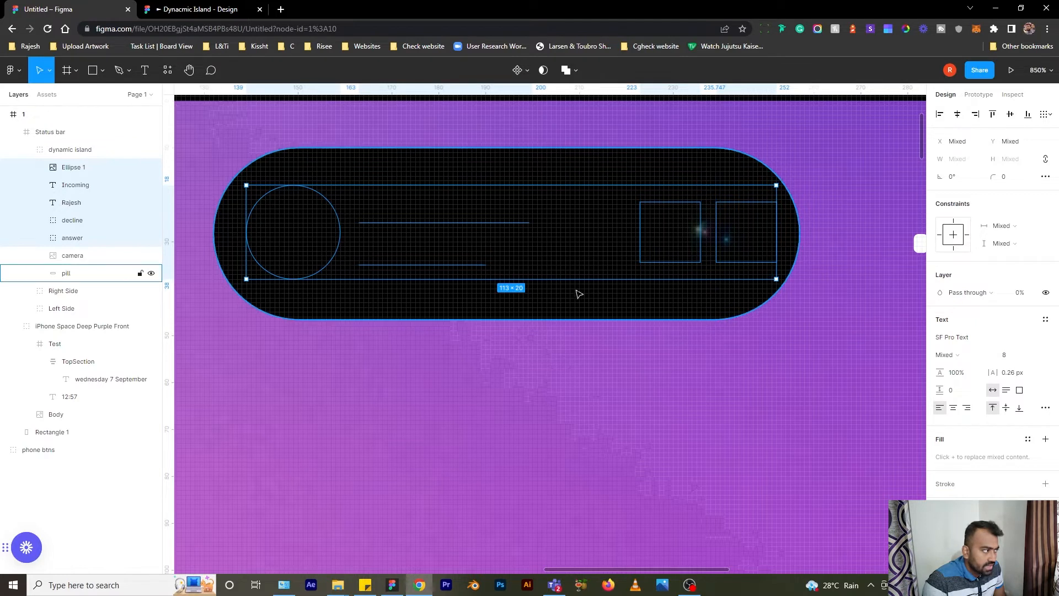
# - Collapse the dynamic island, Status bar and iPhone Space Deep Purple Front layers in the layer tree
pyautogui.click(28, 150)
pyautogui.click(28, 152)
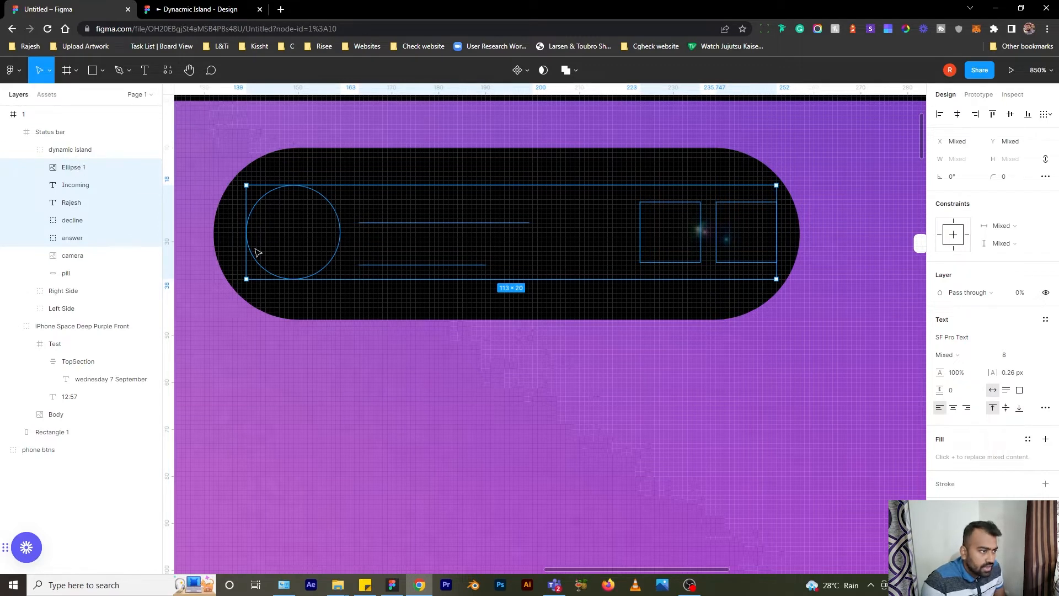
pyautogui.click(27, 151)
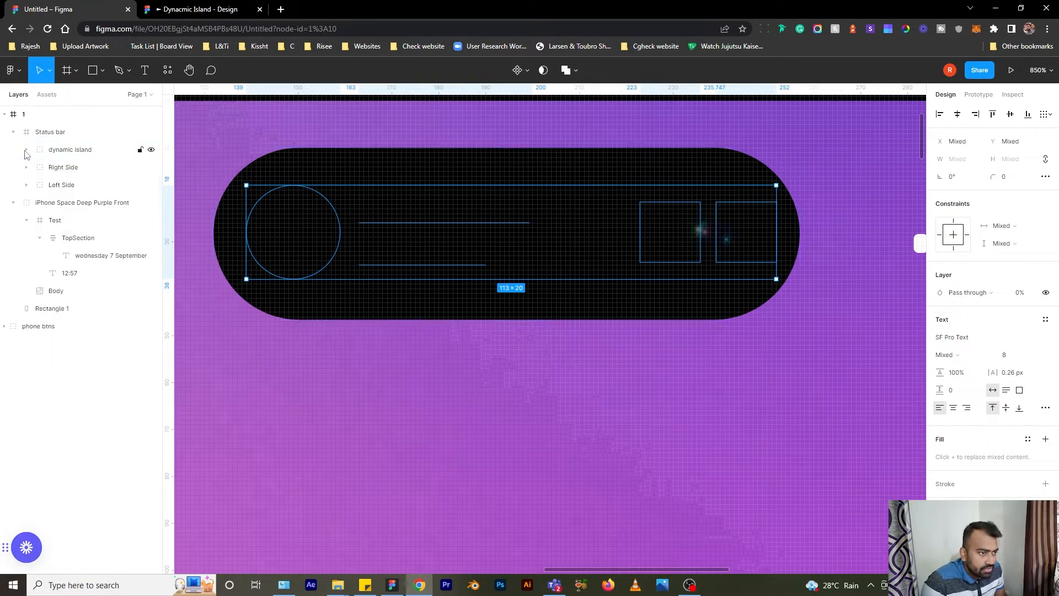
pyautogui.click(13, 133)
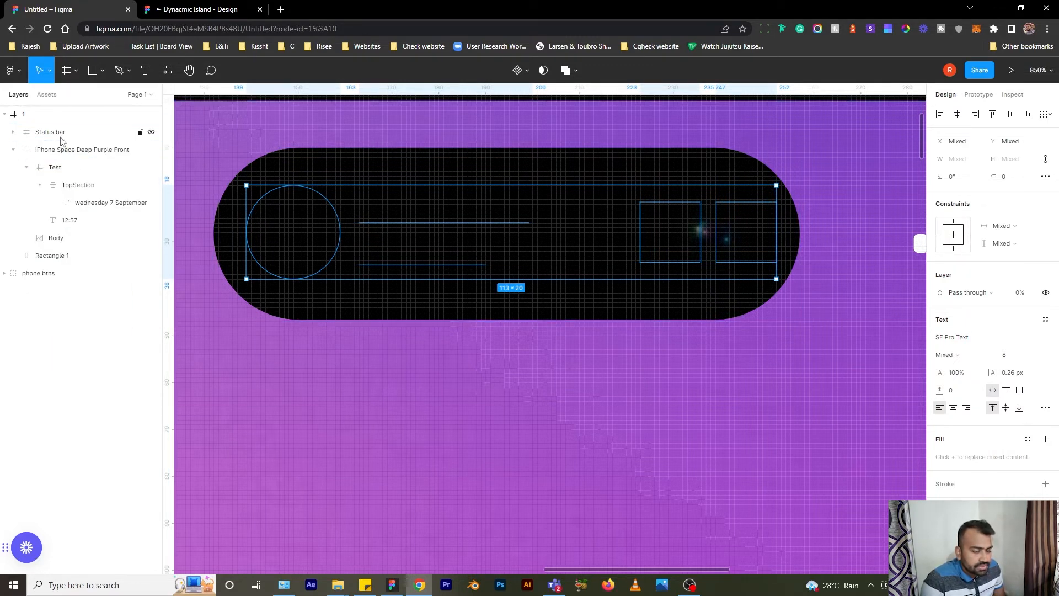
pyautogui.click(13, 150)
# - Duplicate phone frame 1 to its right at X 666, Y -453, and collapse the original frame's layers
pyautogui.hotkey('shift', '1')
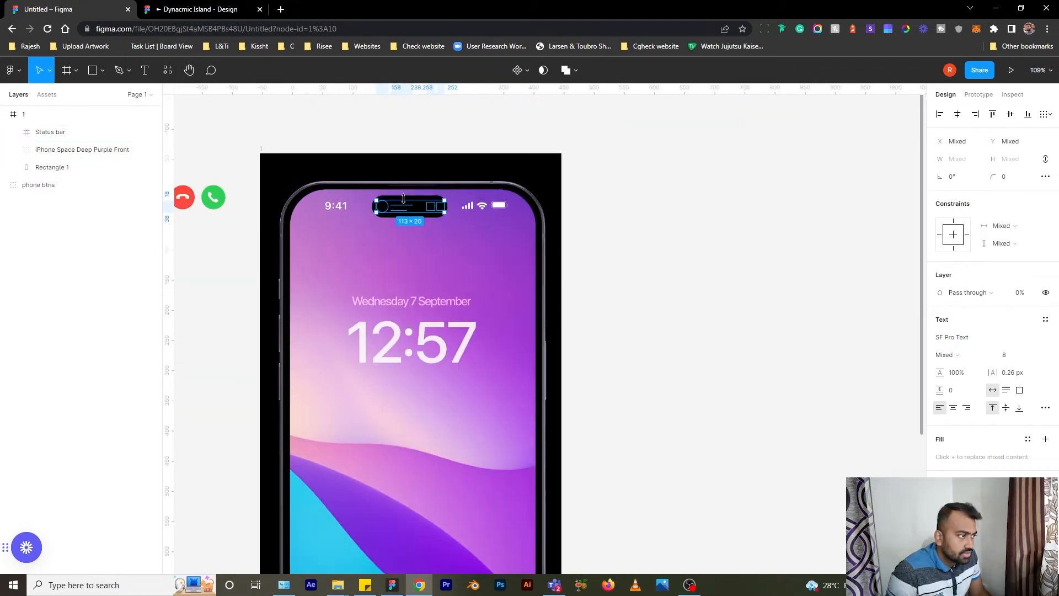
pyautogui.click(319, 166)
pyautogui.hscroll(1, 538, 157)
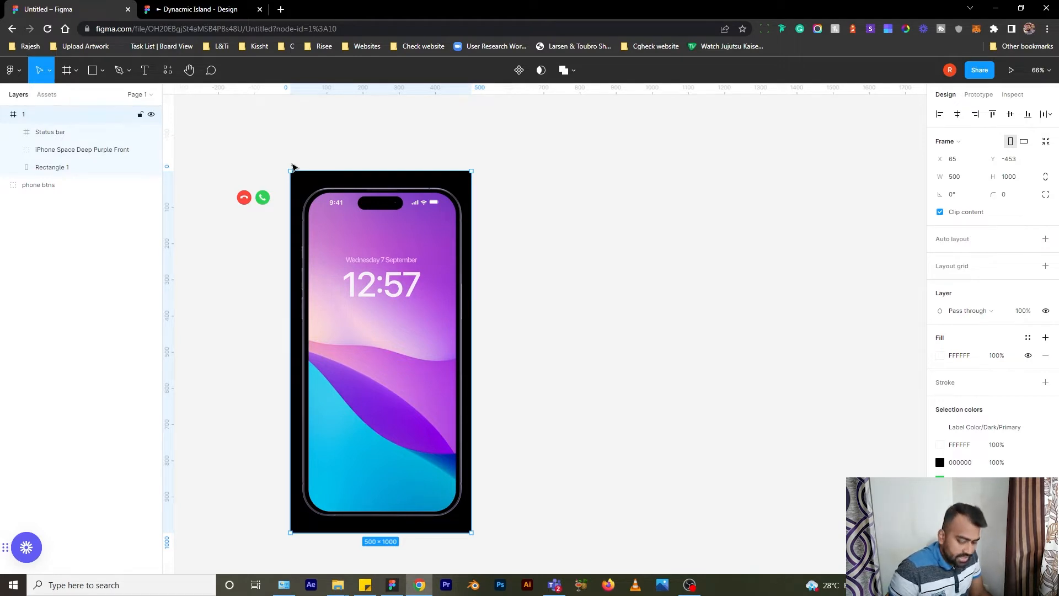
pyautogui.hotkey('ctrl', 'd')
pyautogui.hotkey('ctrl', 'z')
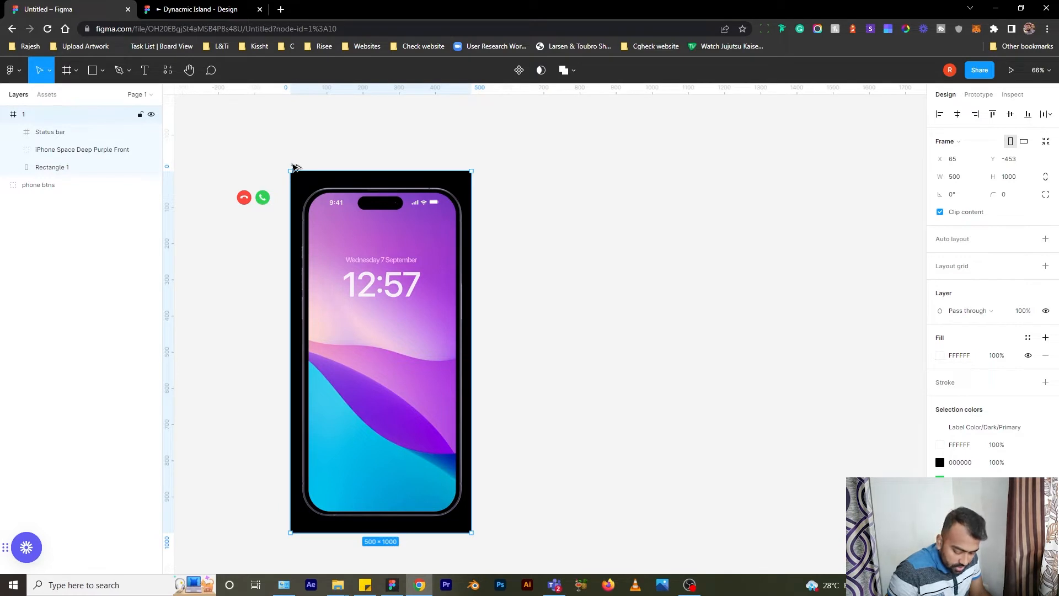
pyautogui.moveTo(294, 167); pyautogui.dragTo(514, 151)
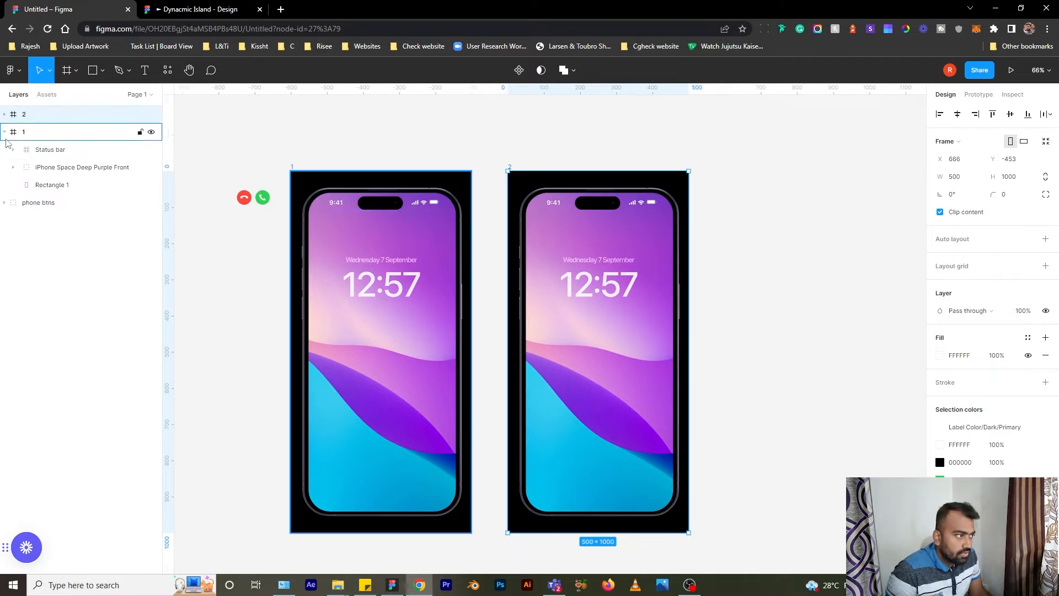
pyautogui.click(5, 133)
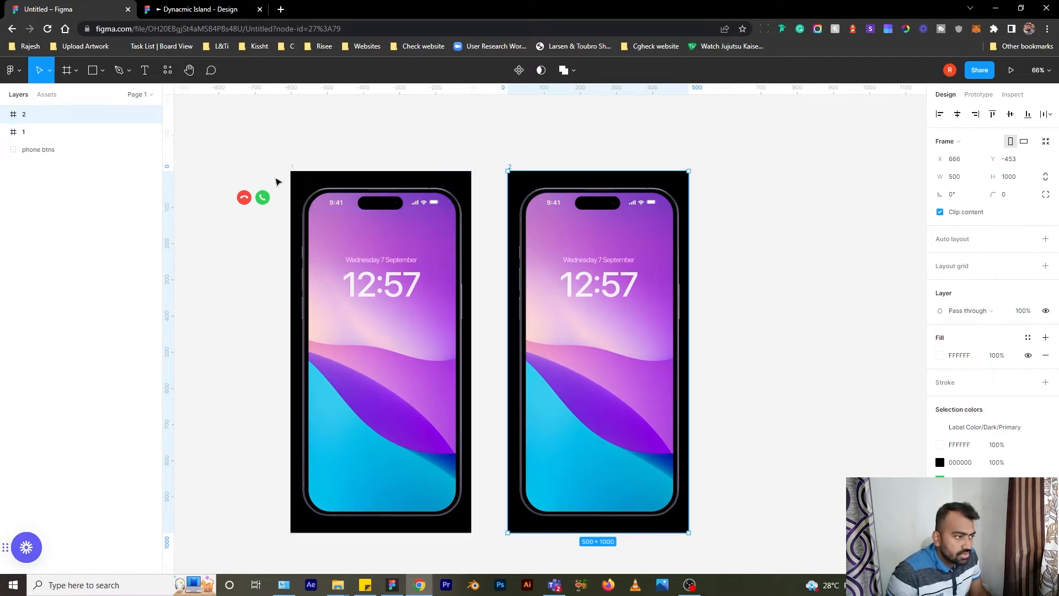
# - Stretch the black dynamic island pill in frame 2 symmetrically and downward to about 357 × 116, at X 21, Y 10
pyautogui.scroll(2, 295, 171)
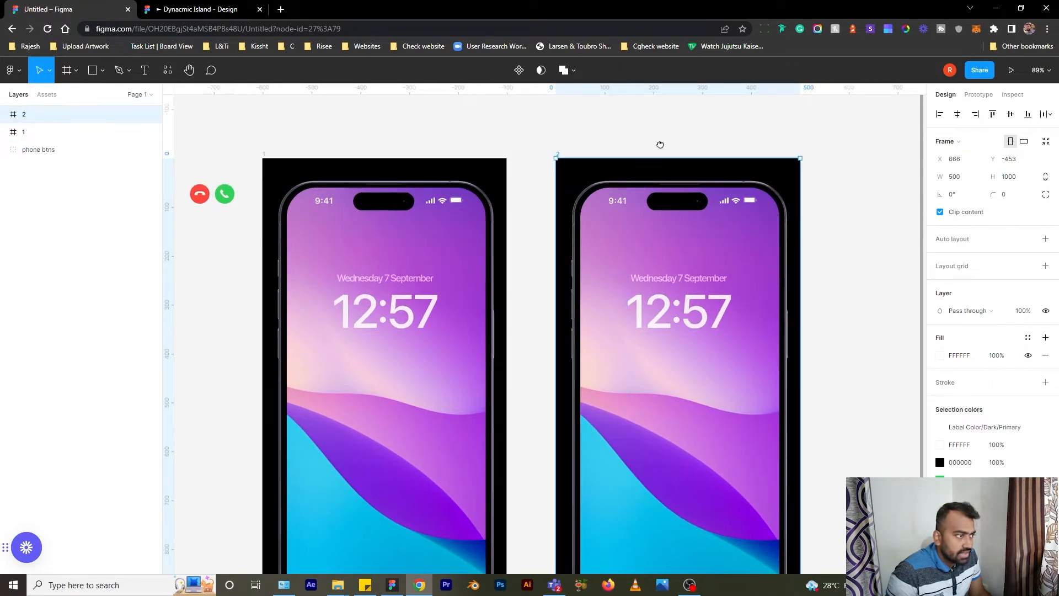
pyautogui.moveTo(660, 145); pyautogui.dragTo(486, 144)
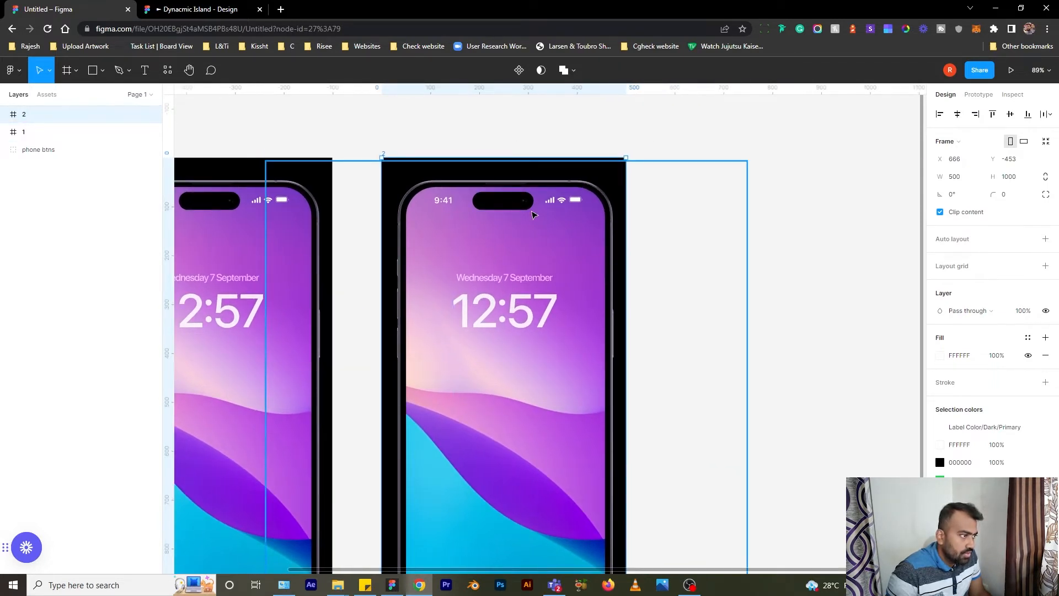
pyautogui.scroll(5, 515, 190)
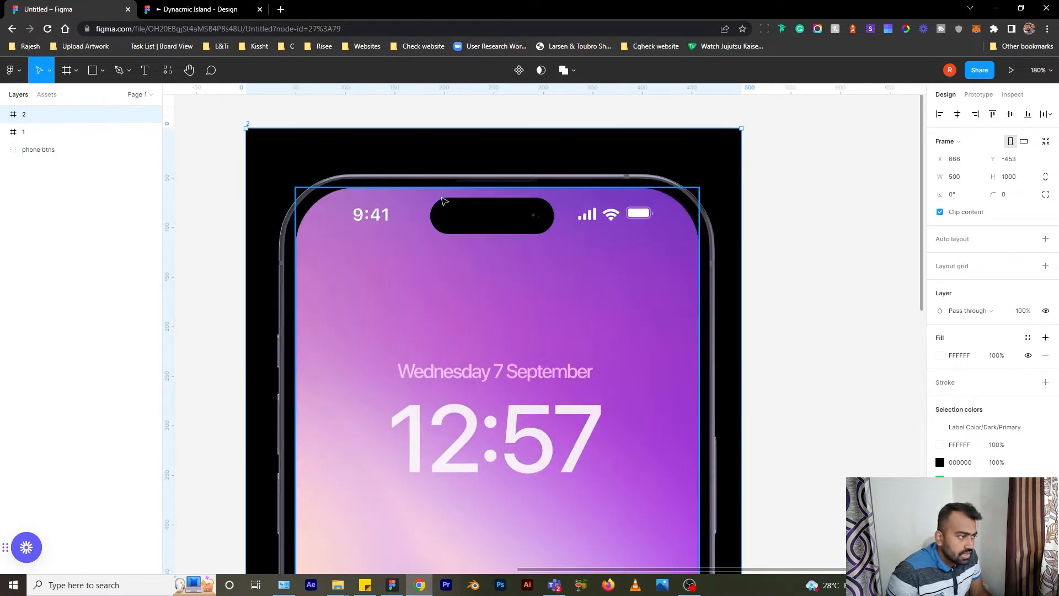
pyautogui.scroll(1, 445, 202)
pyautogui.doubleClick(489, 219)
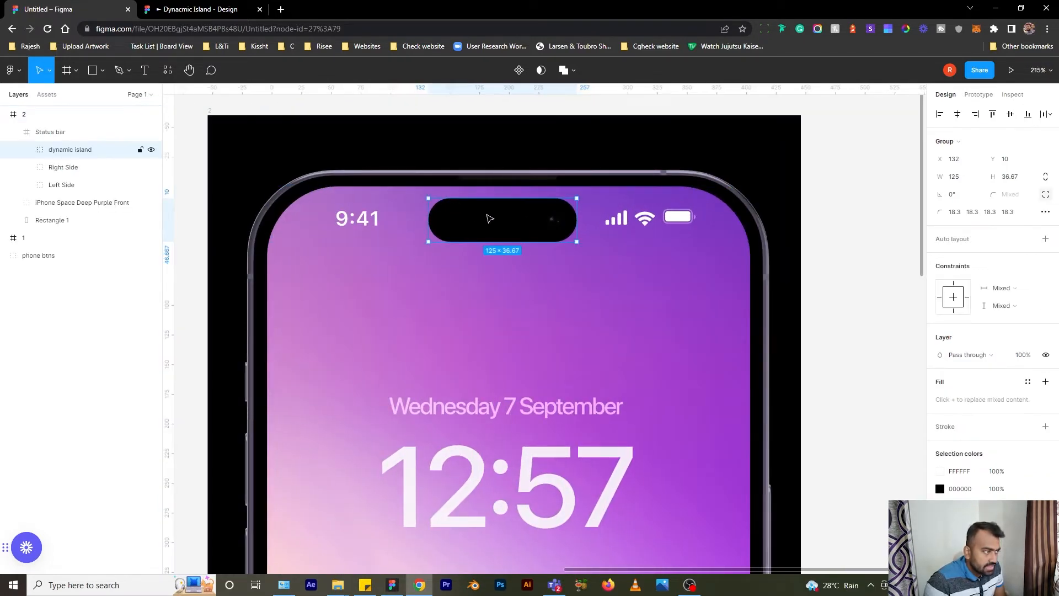
pyautogui.doubleClick(485, 218)
pyautogui.moveTo(427, 222); pyautogui.dragTo(292, 225)
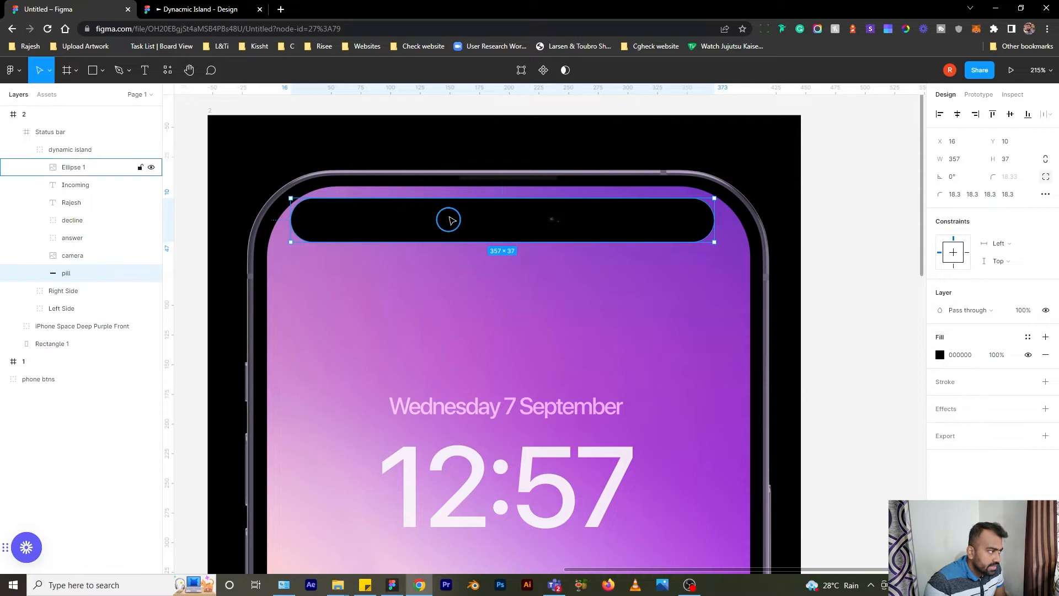
pyautogui.moveTo(344, 226); pyautogui.dragTo(373, 337)
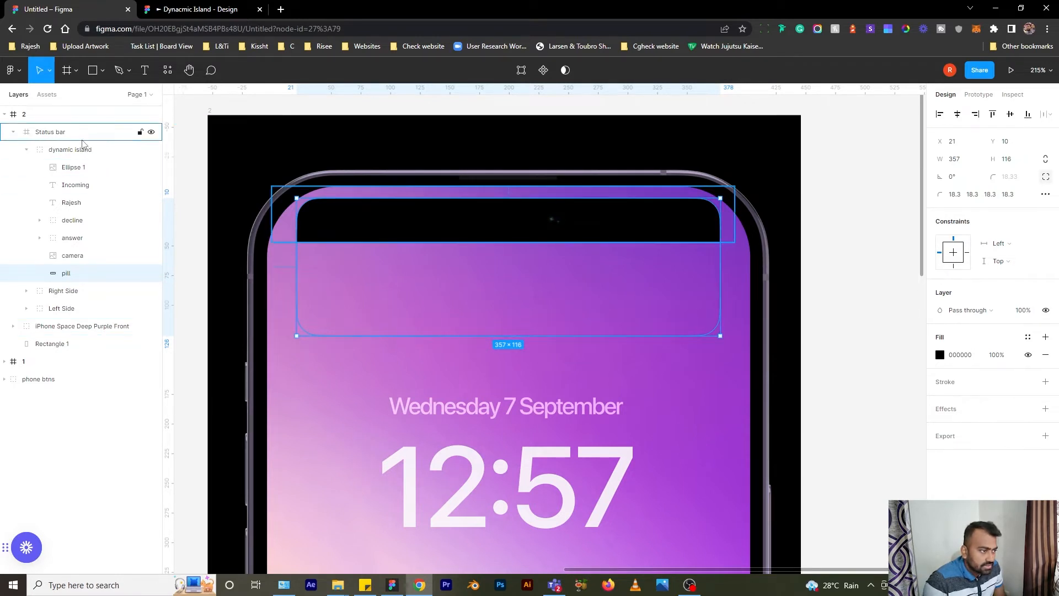
# - Enlarge frame 2's Status bar frame to about 407 × 146 at X 50, spanning the screen's full width and enclosing the pill
pyautogui.click(83, 136)
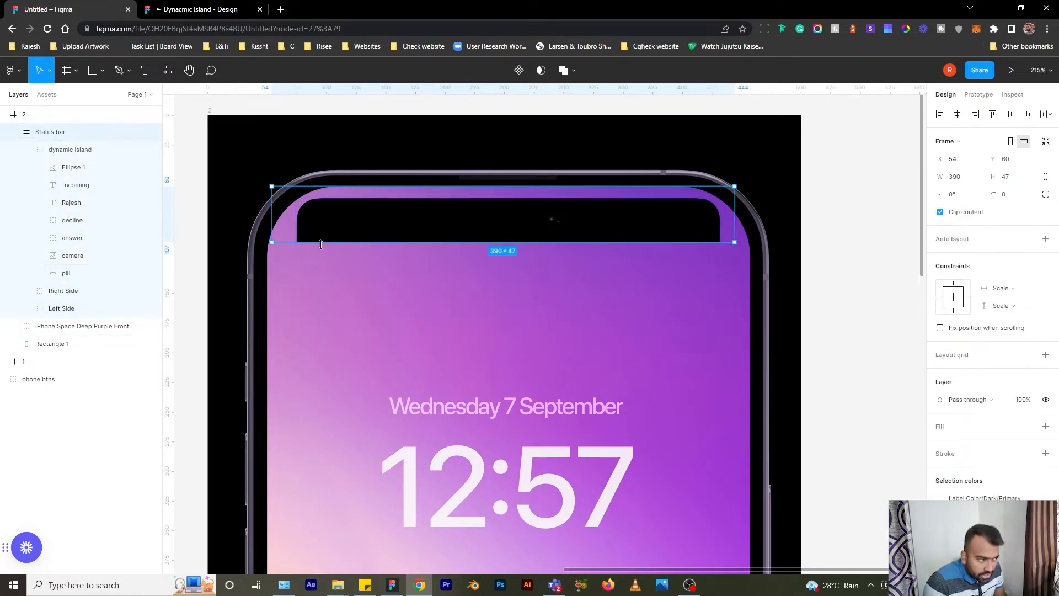
pyautogui.moveTo(321, 244); pyautogui.dragTo(333, 360)
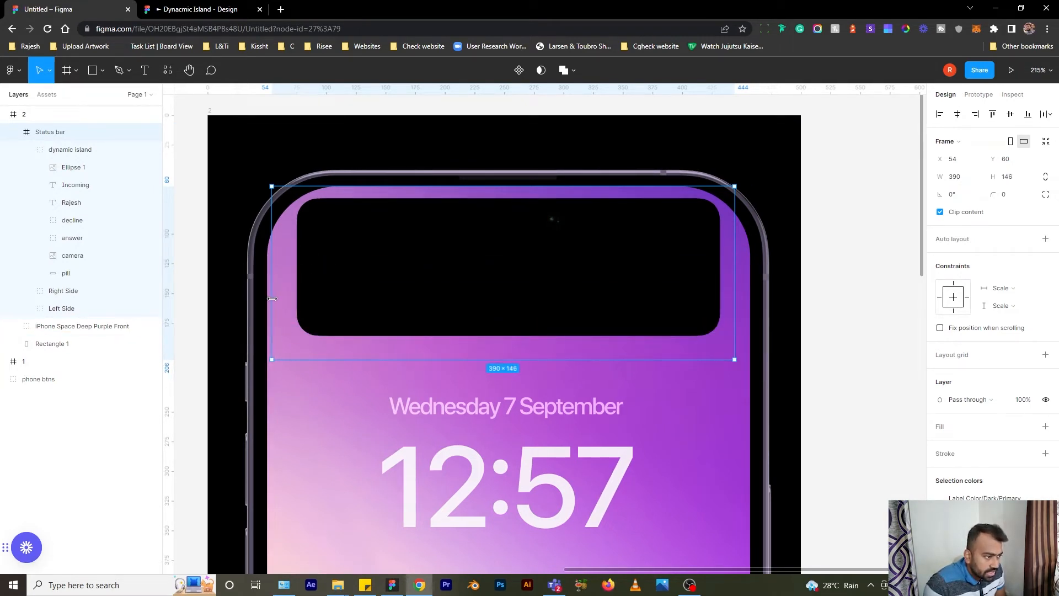
pyautogui.moveTo(272, 299); pyautogui.dragTo(269, 299)
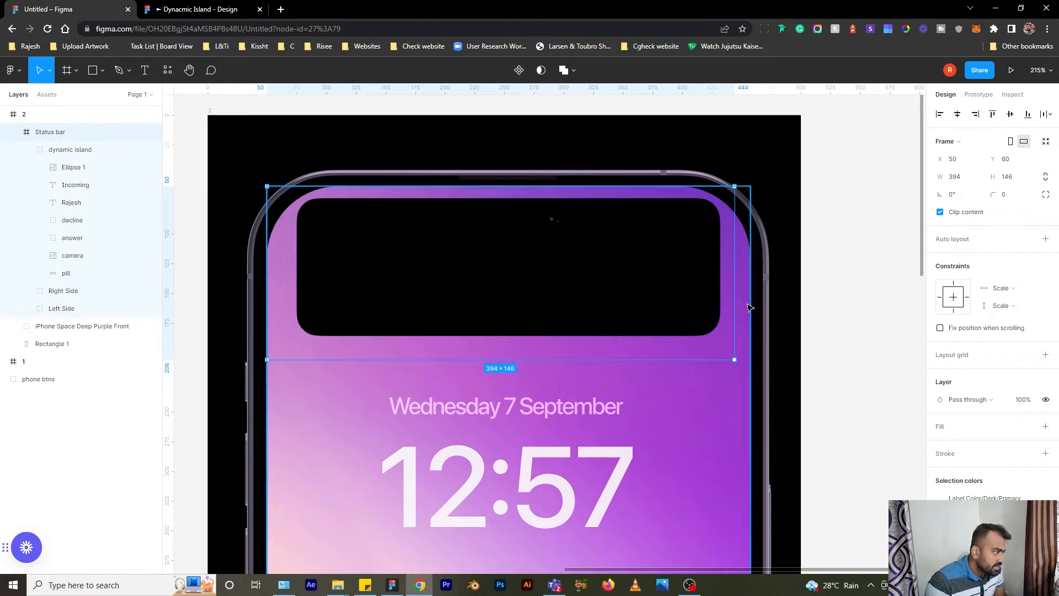
pyautogui.moveTo(735, 297); pyautogui.dragTo(751, 298)
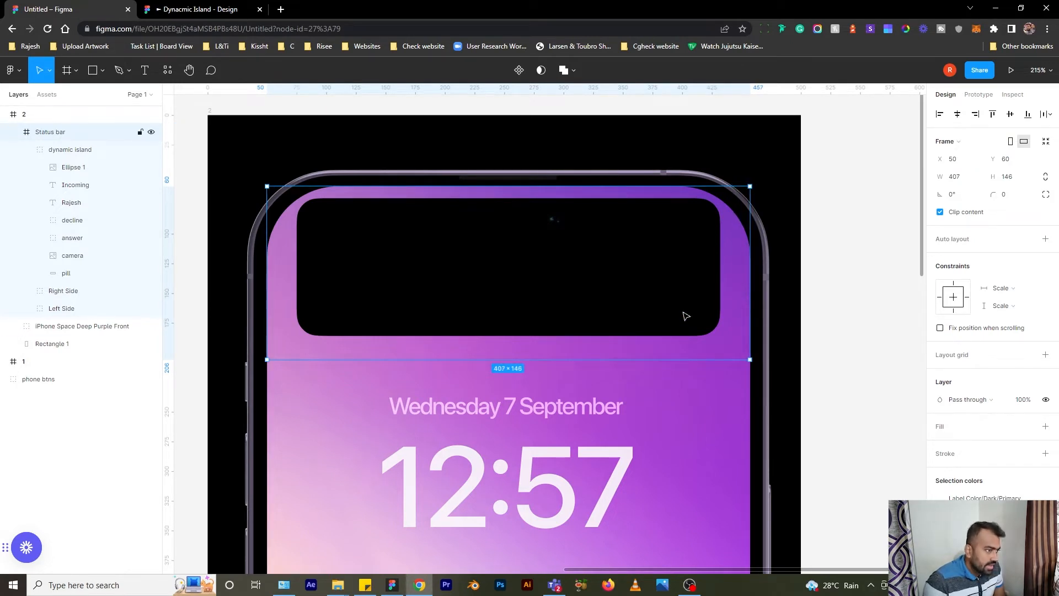
# - Select the expanded black pill inside frame 2's status bar
pyautogui.click(375, 293)
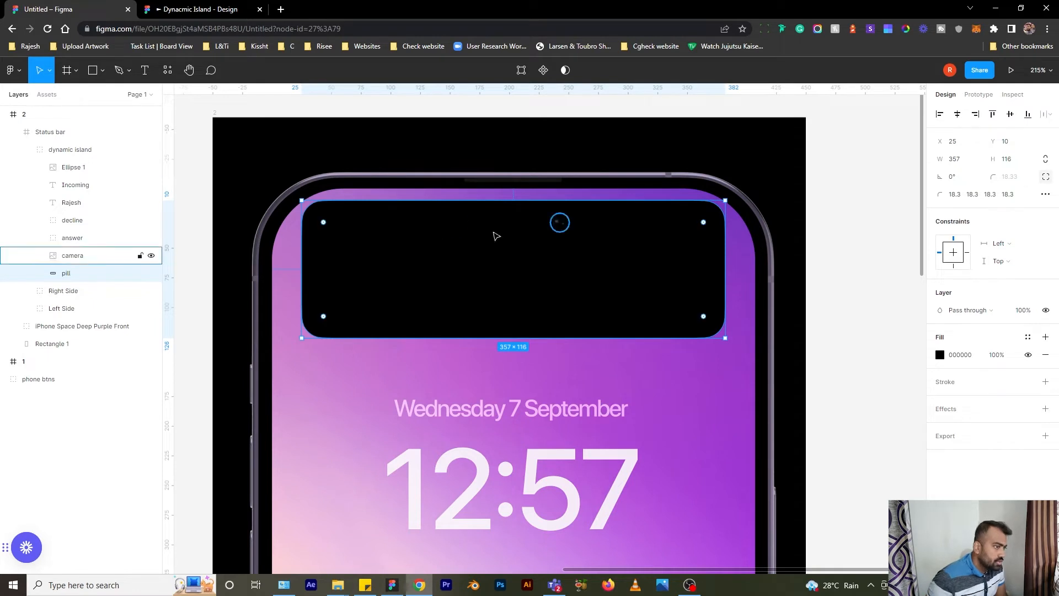
pyautogui.scroll(-3, 586, 225)
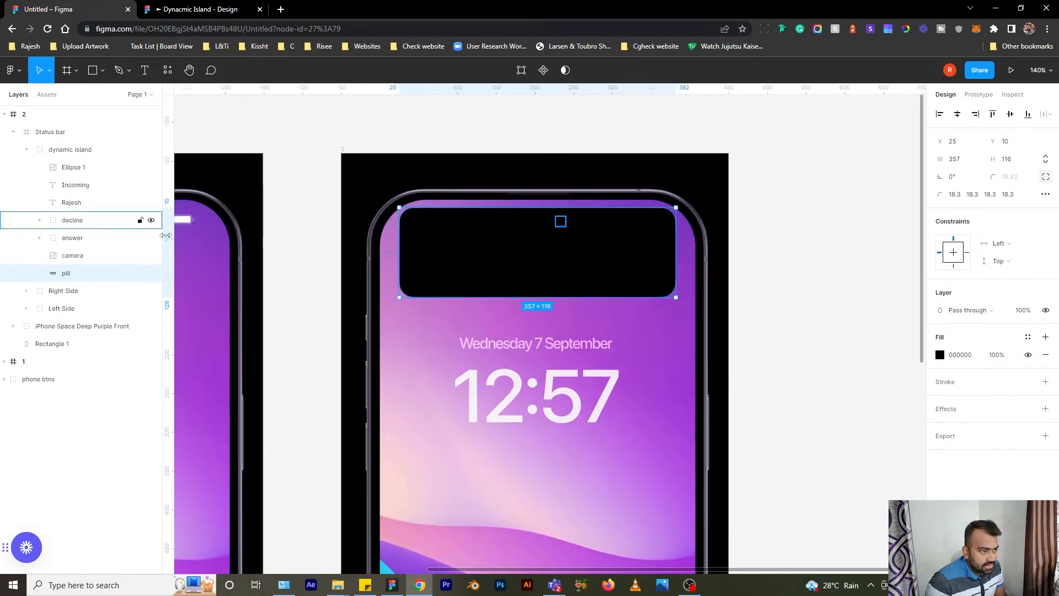
pyautogui.moveTo(275, 247); pyautogui.dragTo(437, 252)
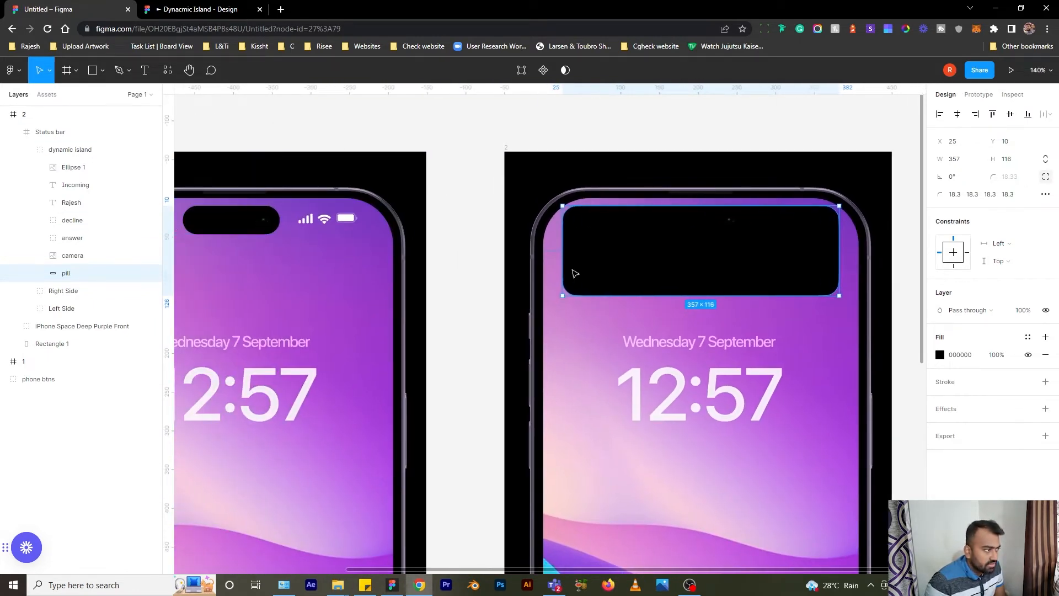
pyautogui.hscroll(3, 569, 272)
pyautogui.scroll(2, 646, 221)
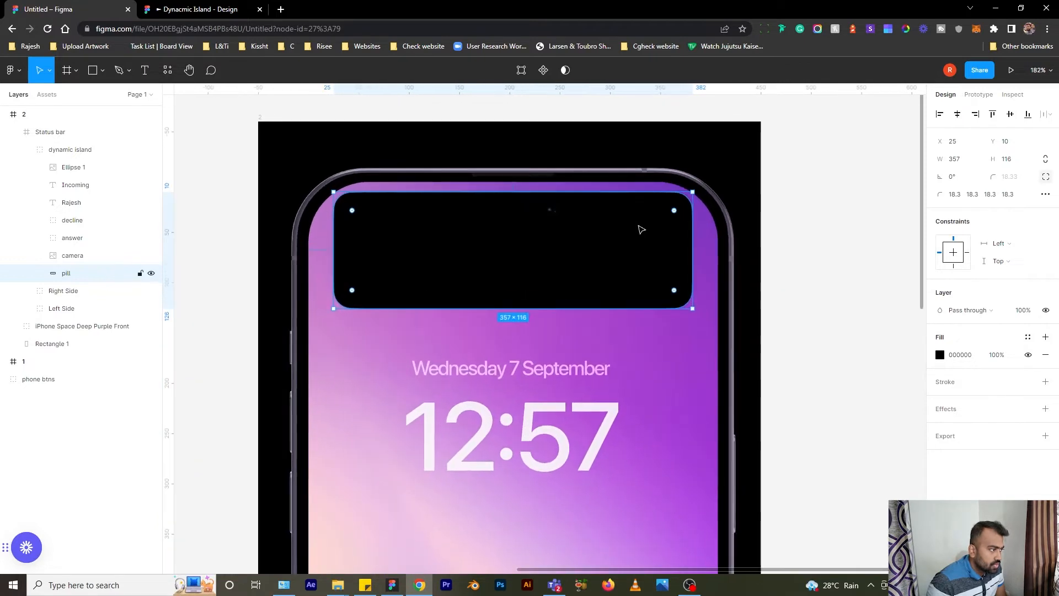
pyautogui.hscroll(1, 640, 226)
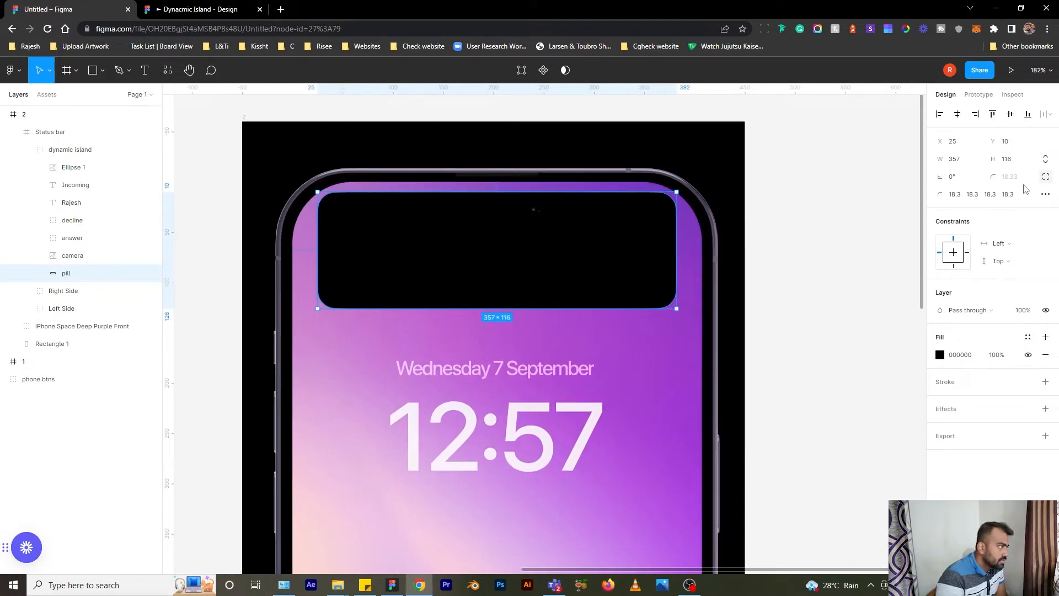
# - Try a radius of 50 on only the pill's bottom-left corner, and undo it
pyautogui.click(1012, 196)
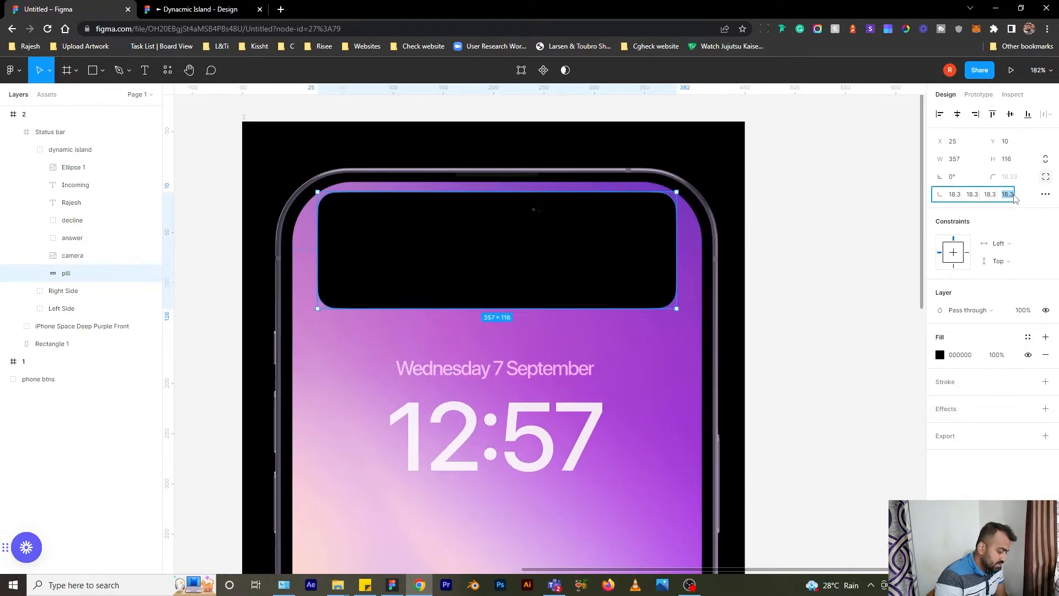
pyautogui.write('50')
pyautogui.press('Return')
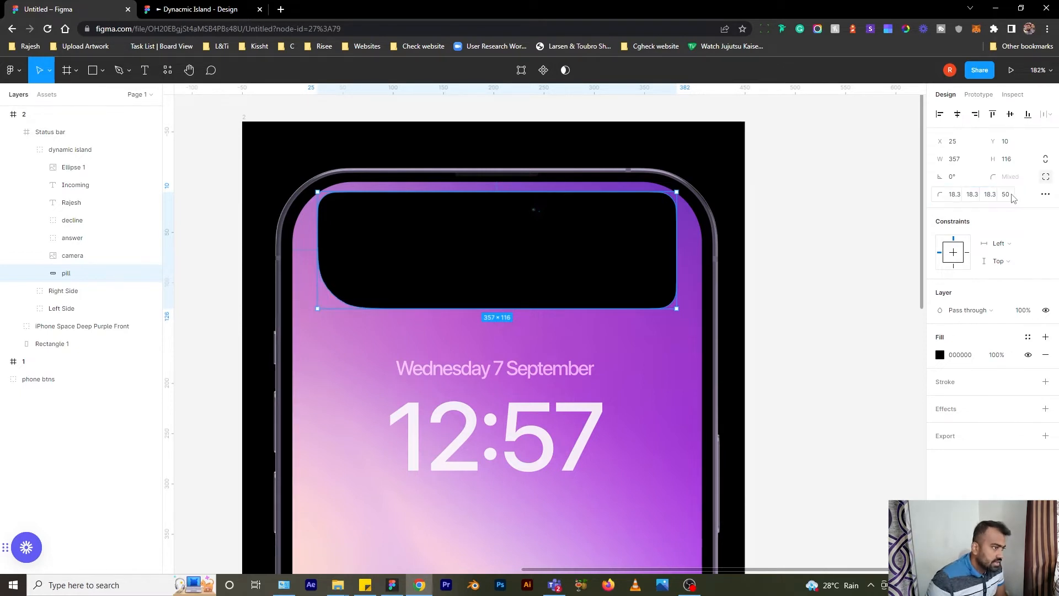
pyautogui.hotkey('ctrl', 'z')
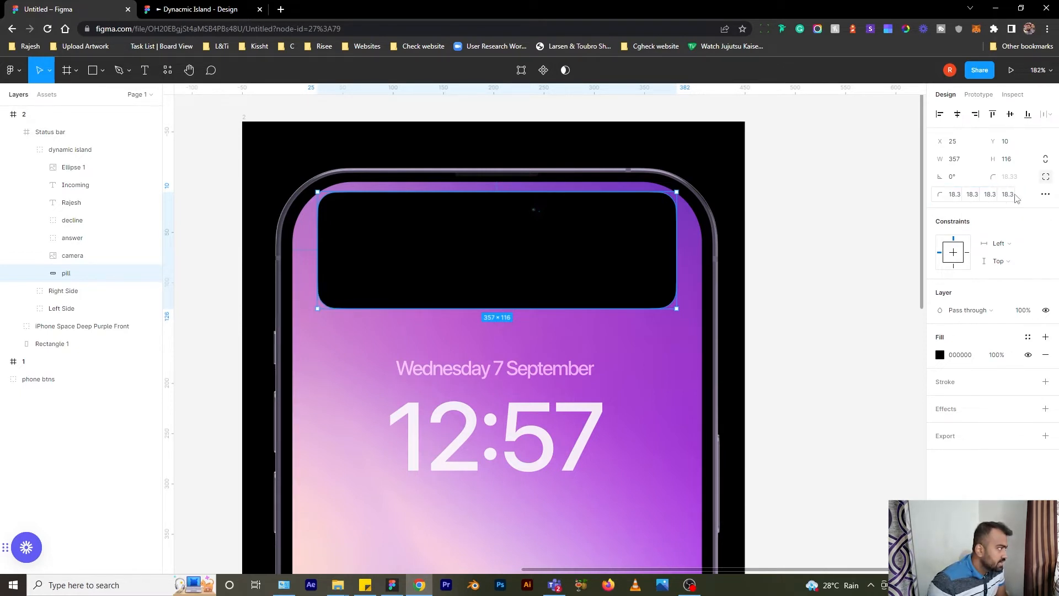
# - Give all corners of the pill one radius of 100 and widen it symmetrically to about 387 at X 10
pyautogui.click(1046, 177)
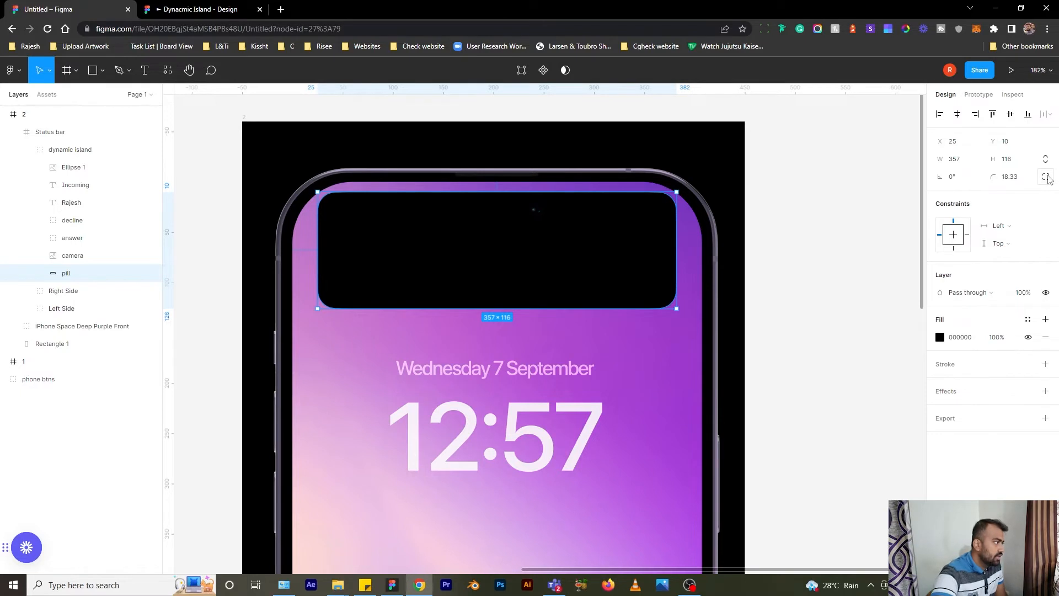
pyautogui.click(1009, 177)
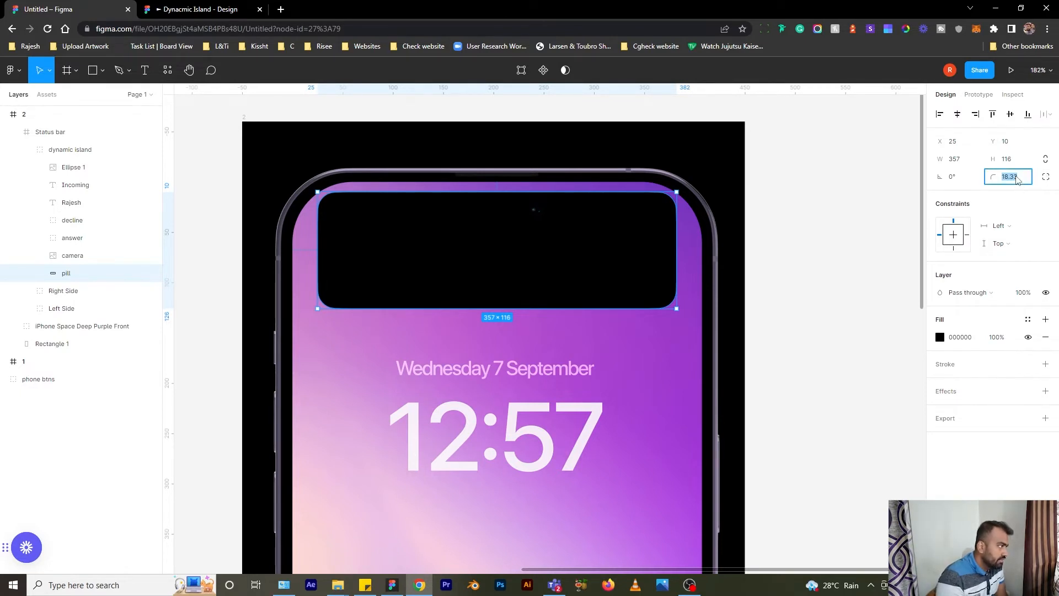
pyautogui.write('50')
pyautogui.press('Return')
pyautogui.click(1017, 181)
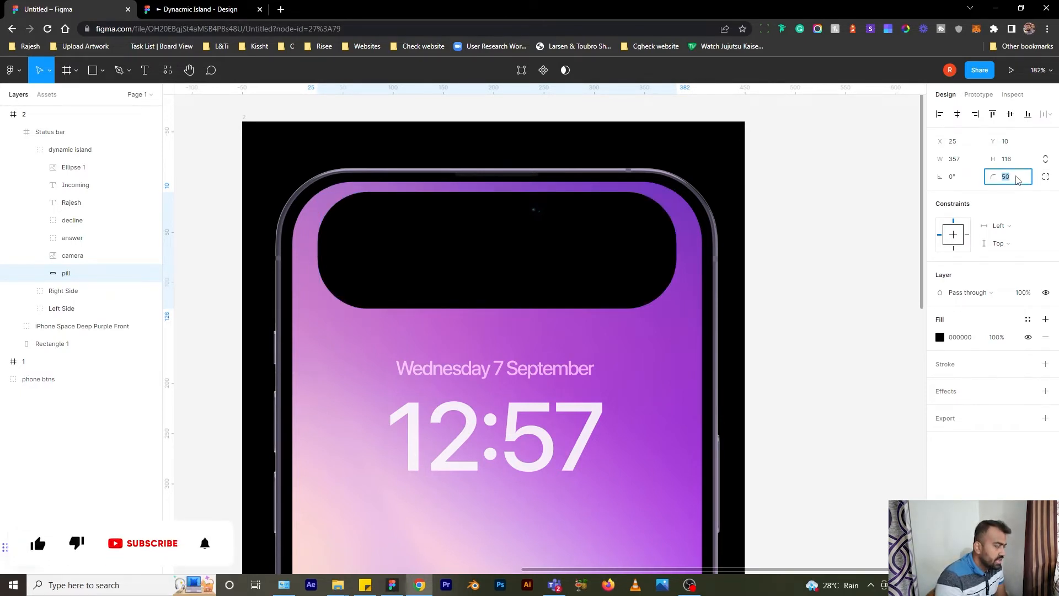
pyautogui.write('100')
pyautogui.press('Return')
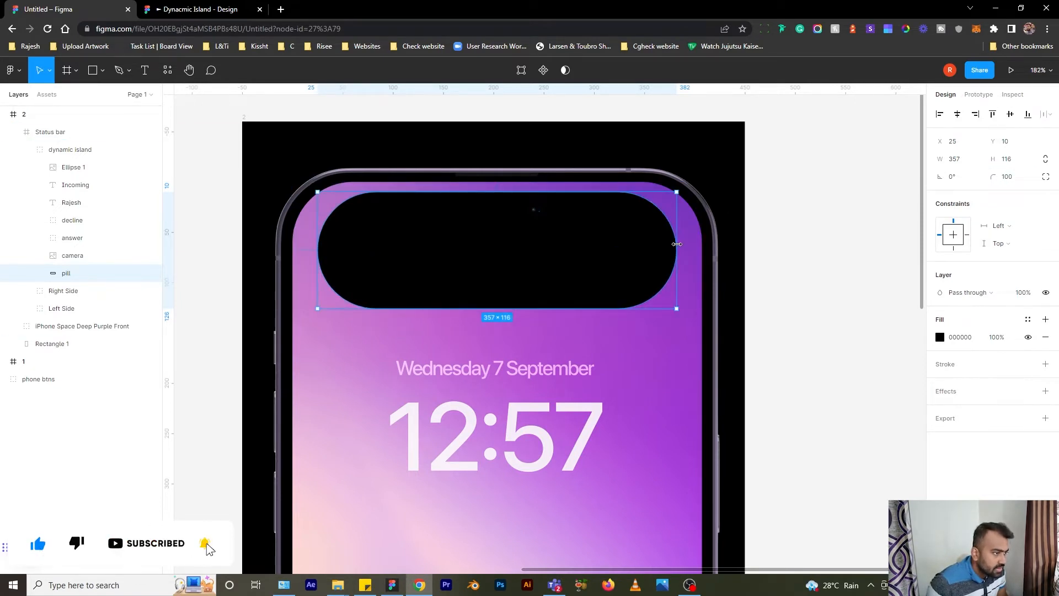
pyautogui.moveTo(676, 244); pyautogui.dragTo(690, 250)
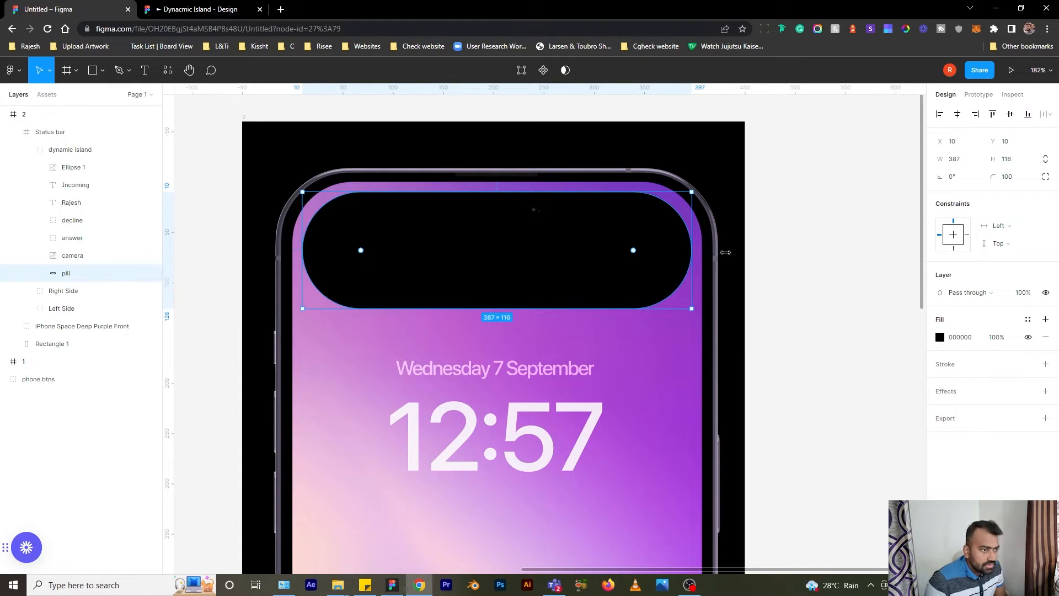
# - Set the caller photo's layer opacity to 100% and move it to the pill's left end, at about X 32, Y 53
pyautogui.click(78, 168)
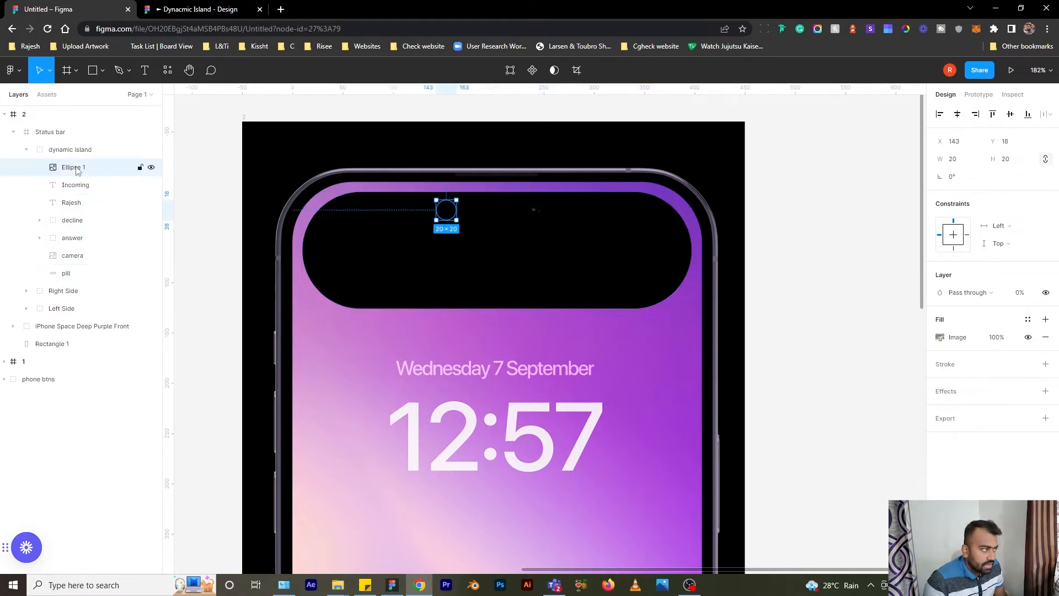
pyautogui.click(1021, 292)
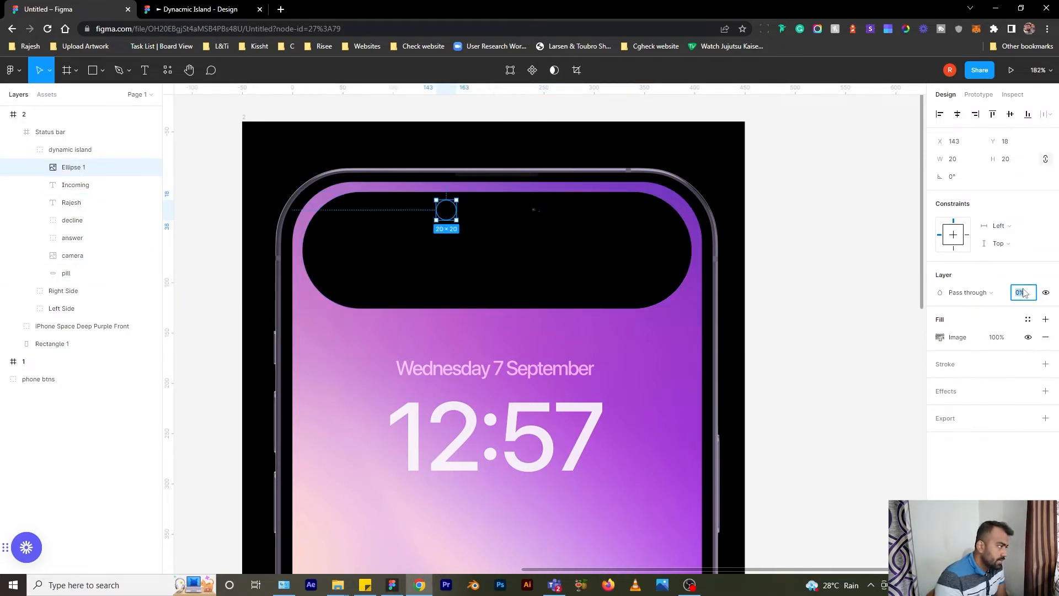
pyautogui.write('100')
pyautogui.press('Return')
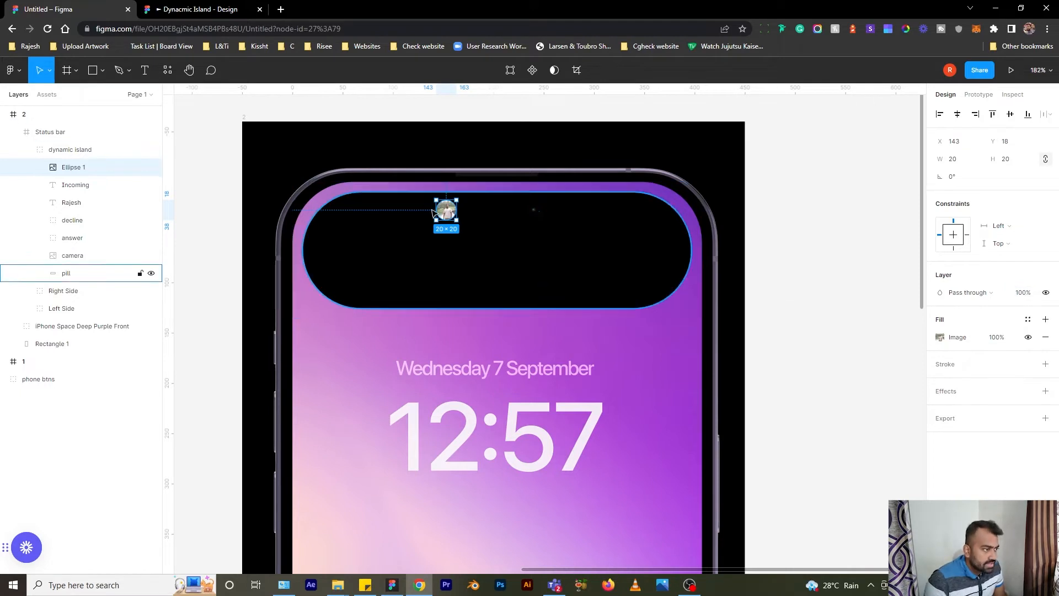
pyautogui.moveTo(446, 215); pyautogui.dragTo(334, 251)
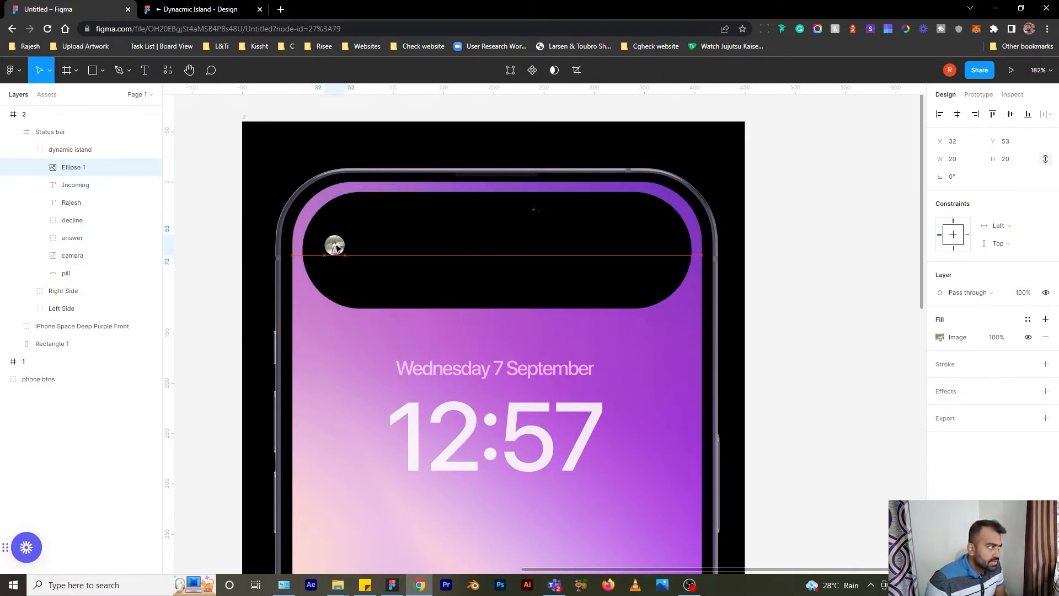
# - Enlarge the caller photo to 50 × 50, shift it to about X 29 and align it to the pill's vertical centre
pyautogui.click(1019, 161)
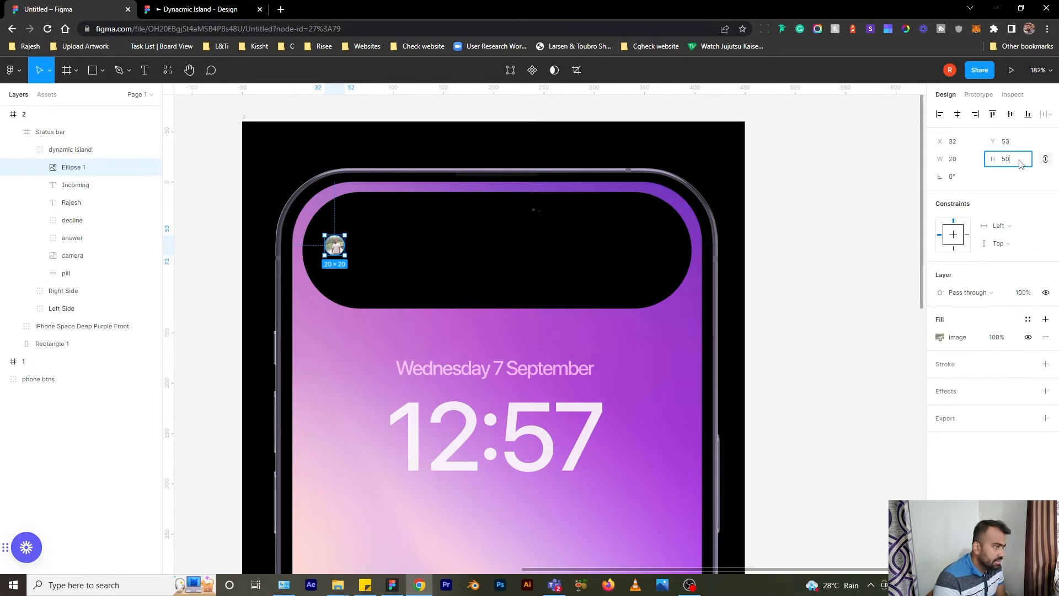
pyautogui.press('Return')
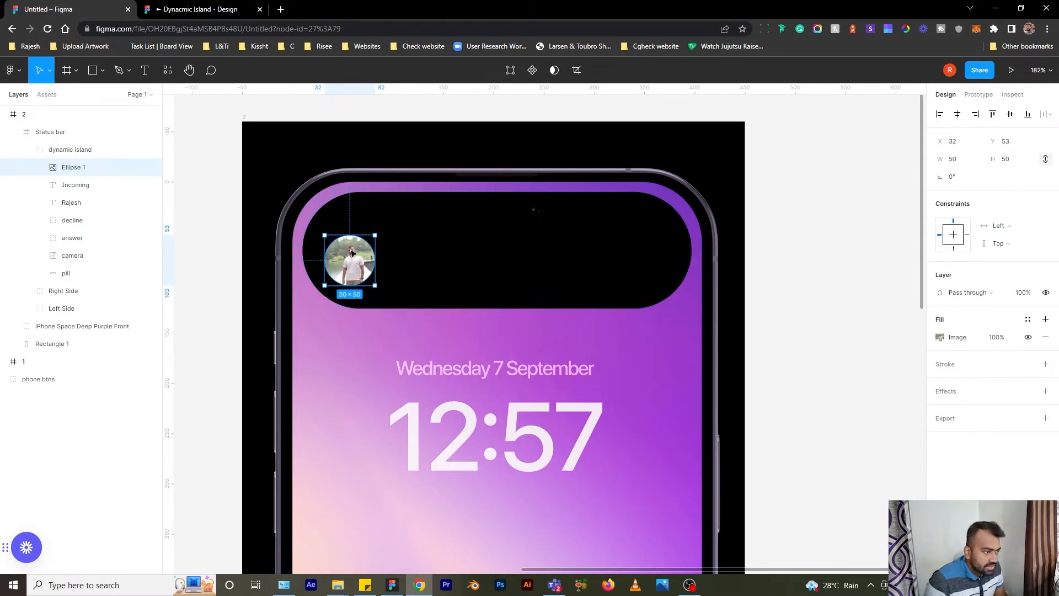
pyautogui.moveTo(353, 252); pyautogui.dragTo(349, 238)
pyautogui.keyDown('shift'); pyautogui.click(384, 296); pyautogui.keyUp('shift')
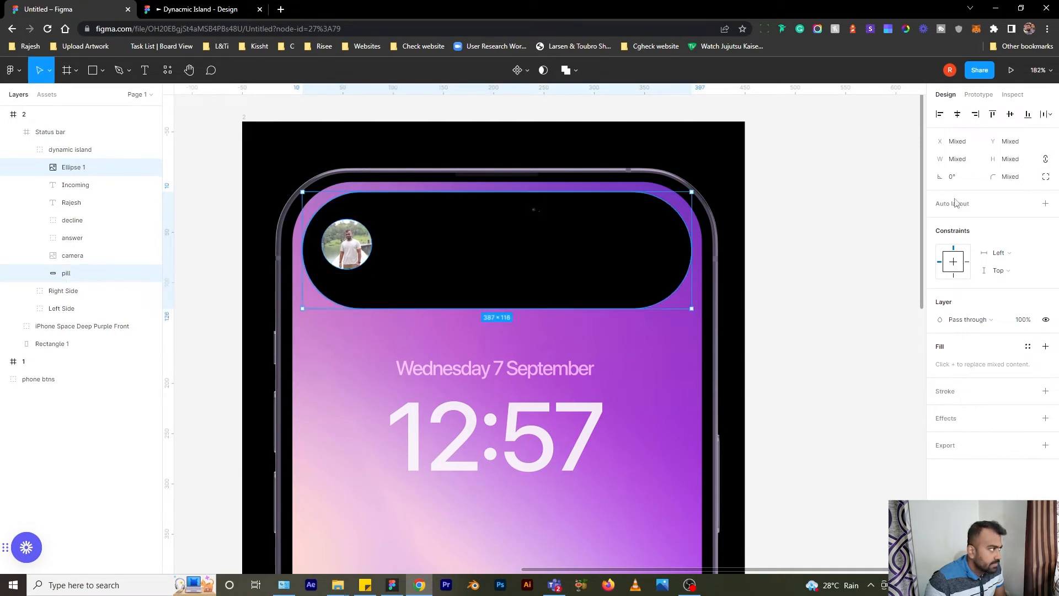
pyautogui.click(1011, 115)
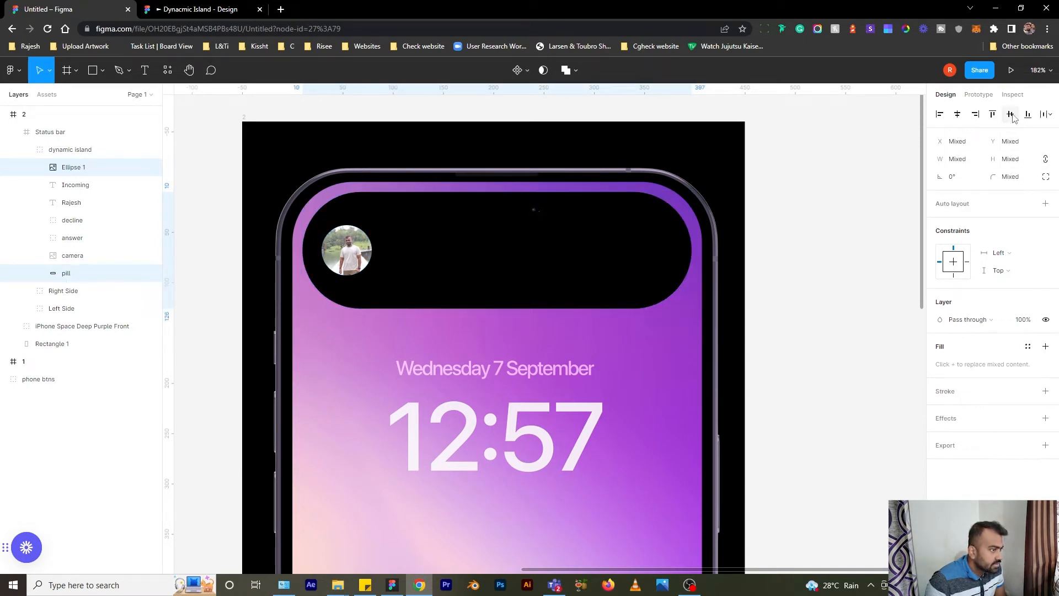
pyautogui.click(348, 255)
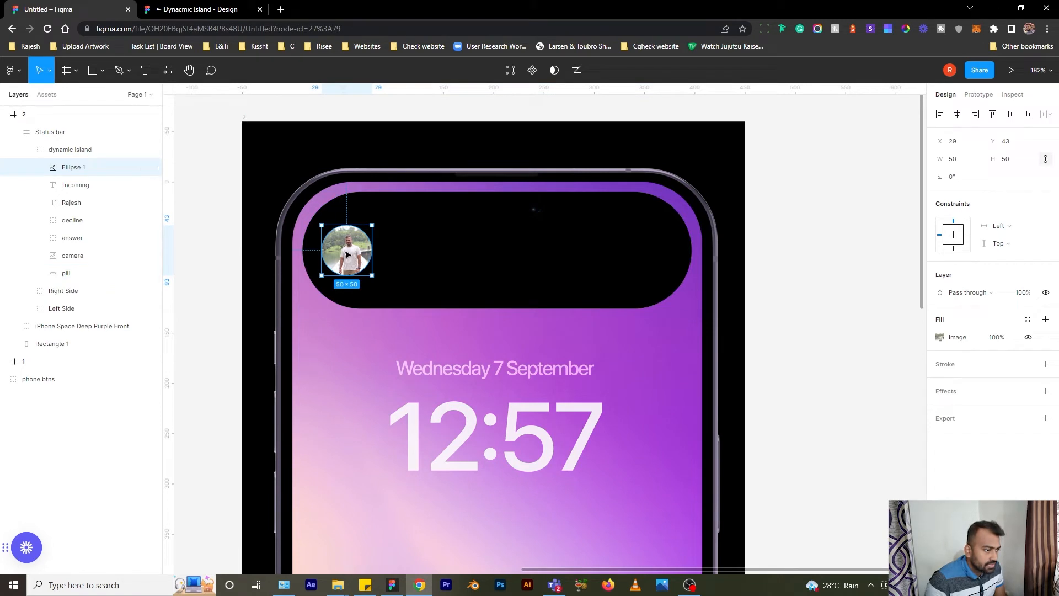
pyautogui.moveTo(346, 252); pyautogui.dragTo(344, 252)
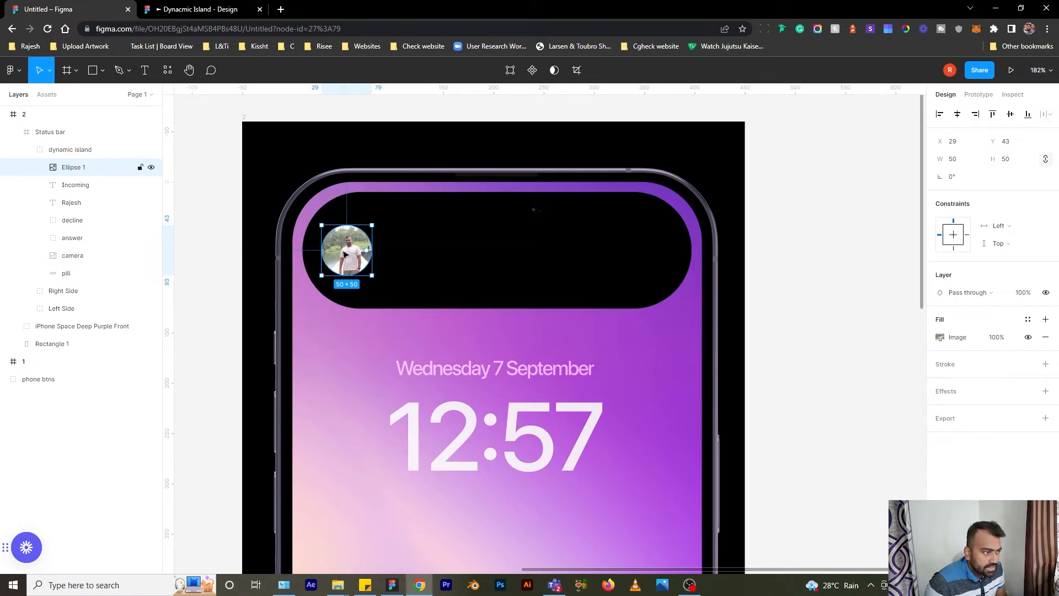
# - Set the caller photo's size to 60 × 60 and recentre it vertically in the pill at X 29, Y 38
pyautogui.click(1017, 161)
pyautogui.press('Return')
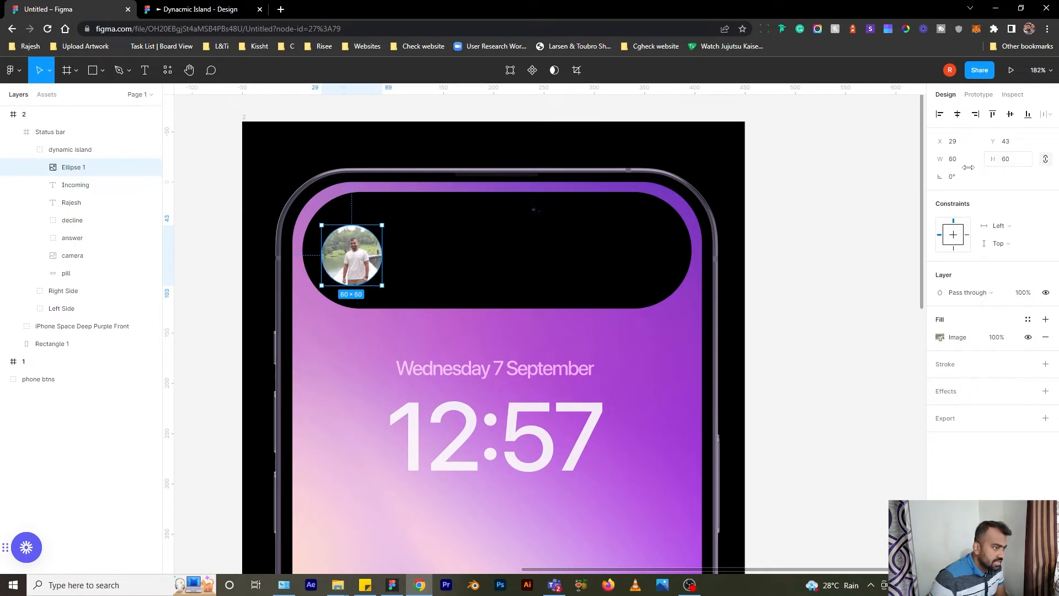
pyautogui.moveTo(349, 262); pyautogui.dragTo(346, 257)
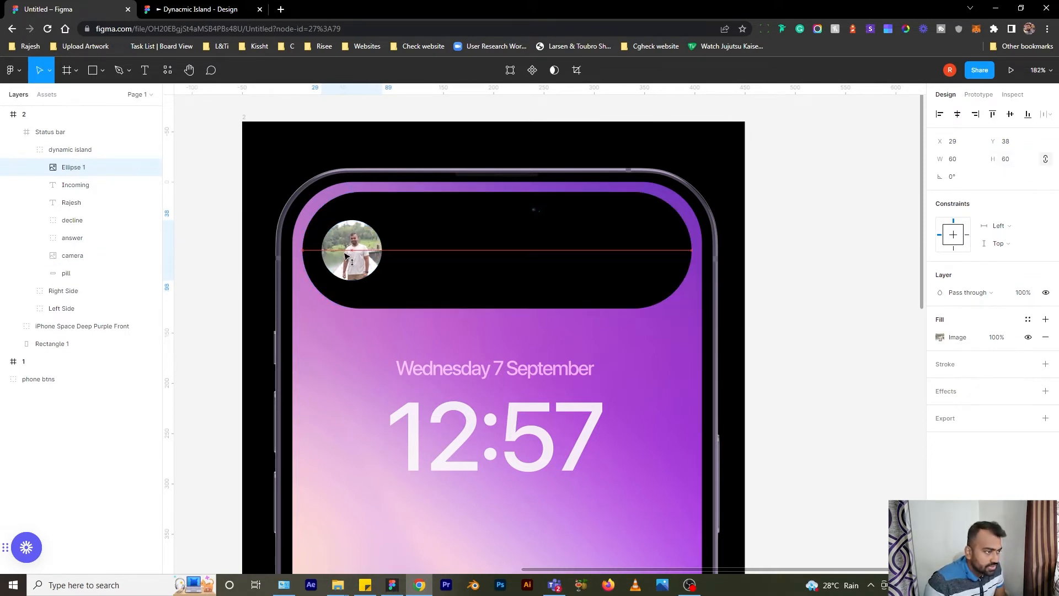
# - Set the layer opacity of the Incoming label and caller name to 100% and move both beside the caller photo, at about X 103
pyautogui.keyDown('shift'); pyautogui.click(390, 298); pyautogui.keyUp('shift')
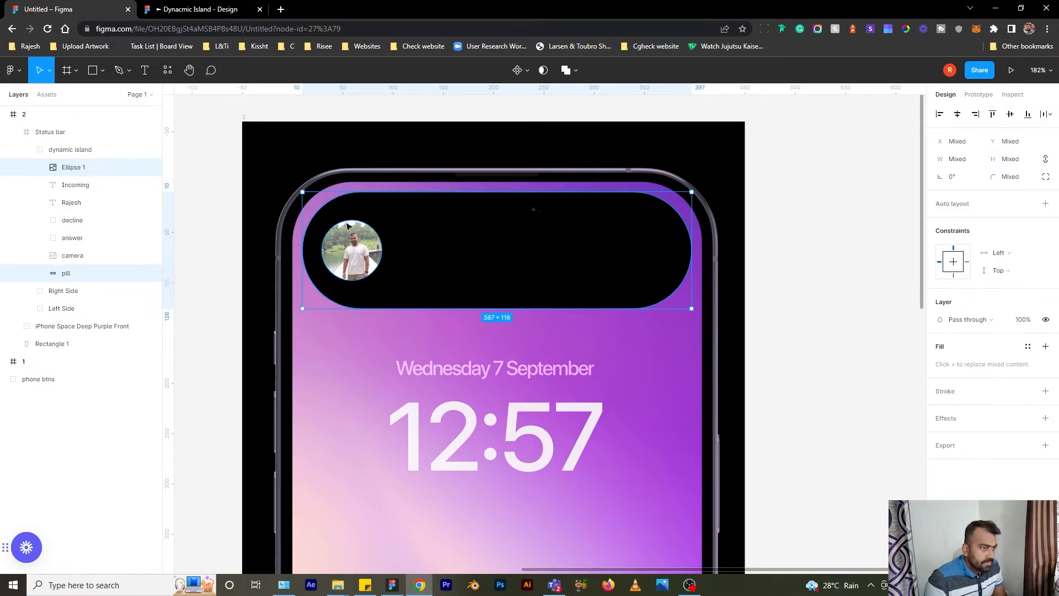
pyautogui.click(342, 257)
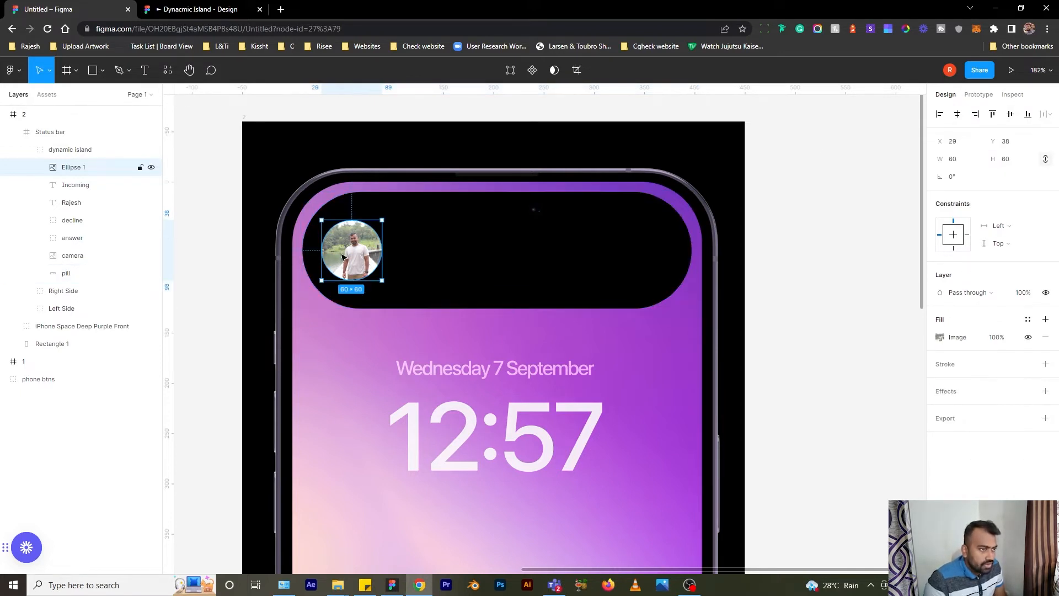
pyautogui.click(81, 185)
pyautogui.keyDown('shift'); pyautogui.click(72, 203); pyautogui.keyUp('shift')
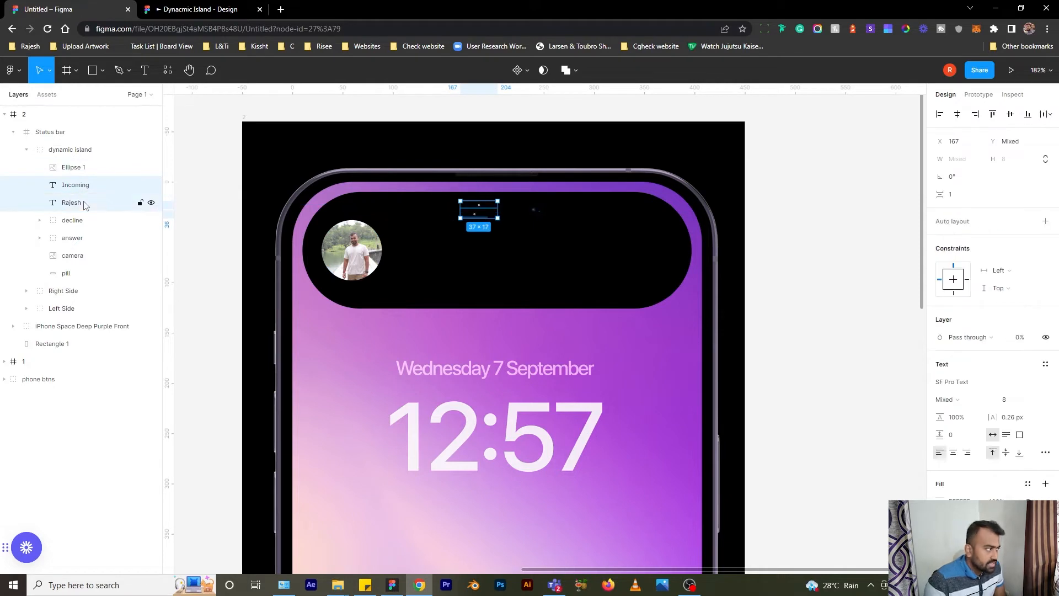
pyautogui.click(1022, 337)
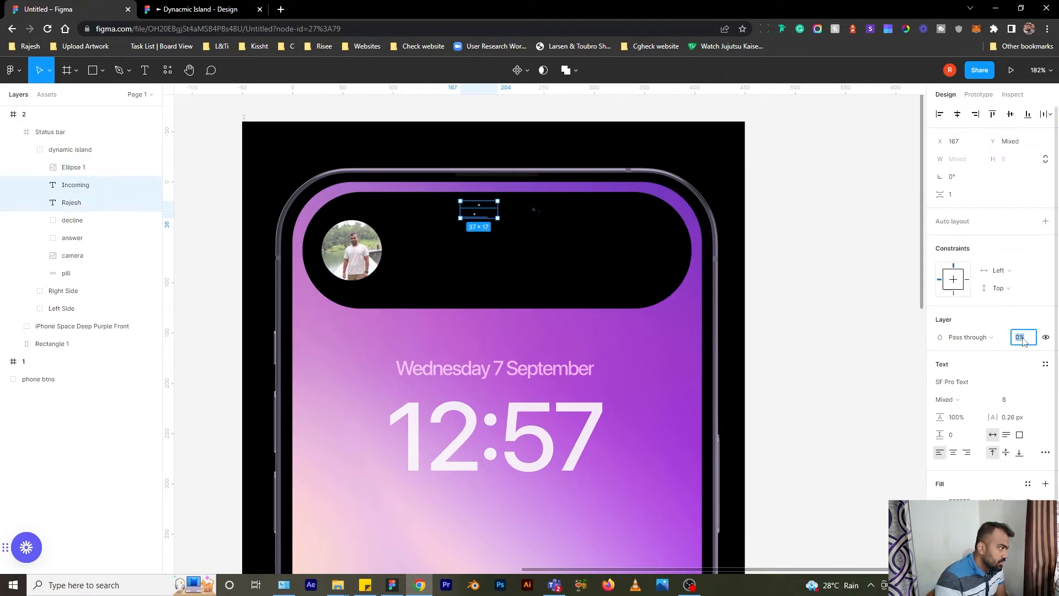
pyautogui.write('100')
pyautogui.press('Return')
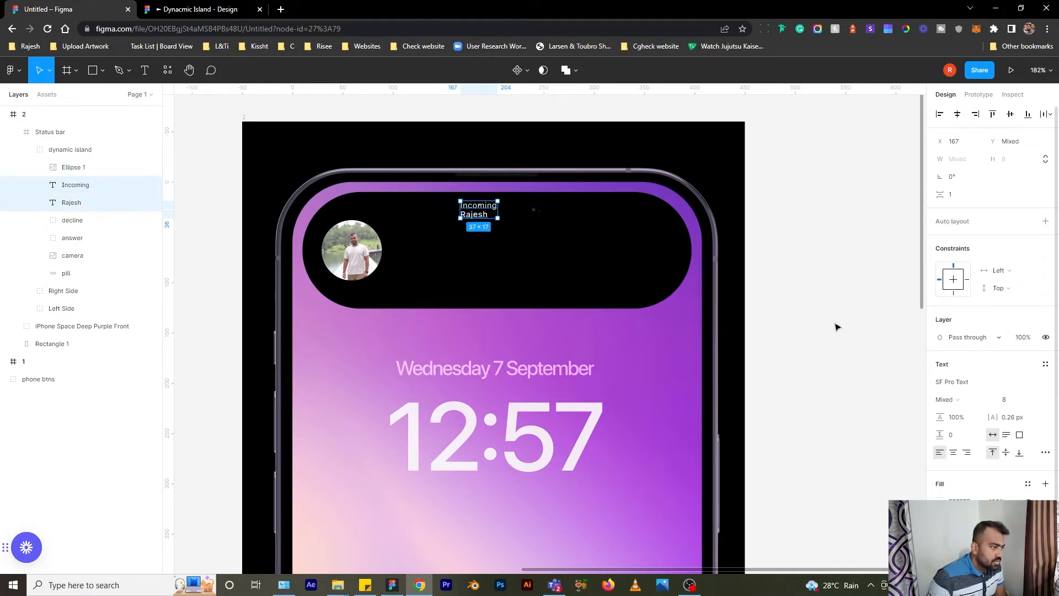
pyautogui.moveTo(476, 217); pyautogui.dragTo(411, 255)
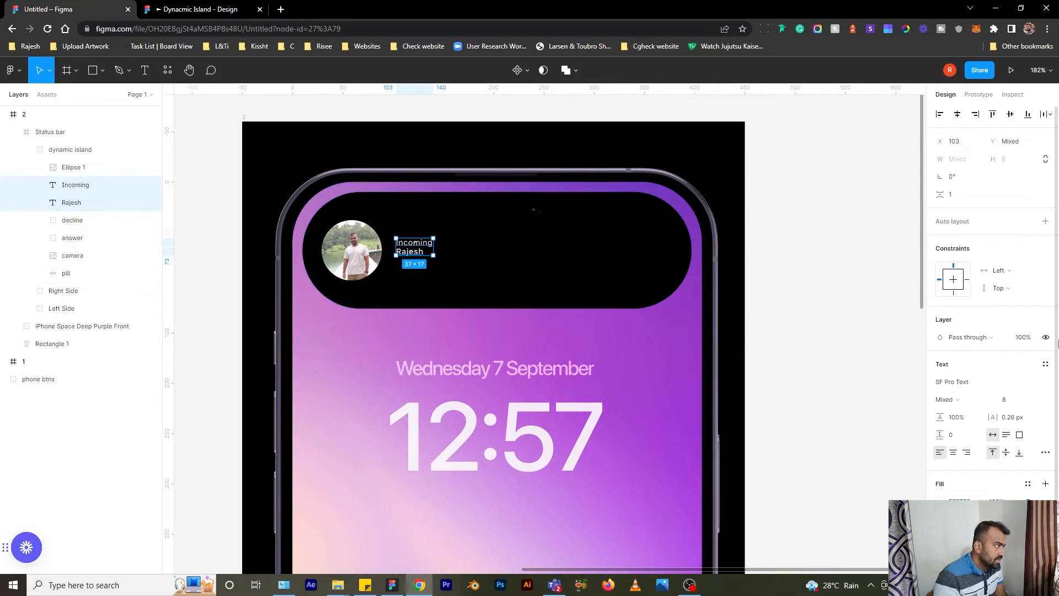
# - Set the font size of the Incoming label and the caller name to 14
pyautogui.click(1015, 405)
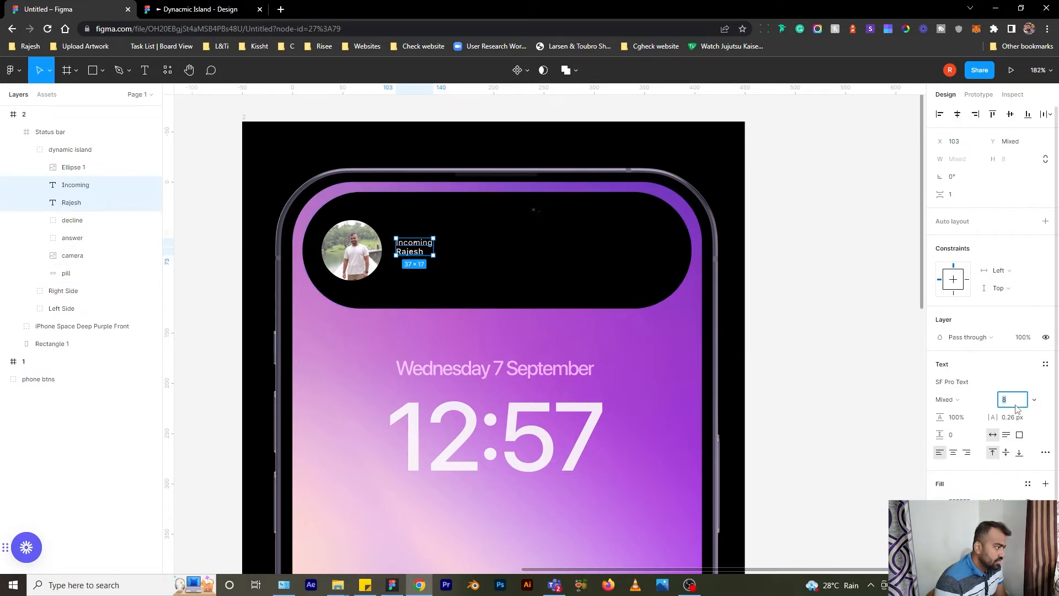
pyautogui.write('14')
pyautogui.press('Return')
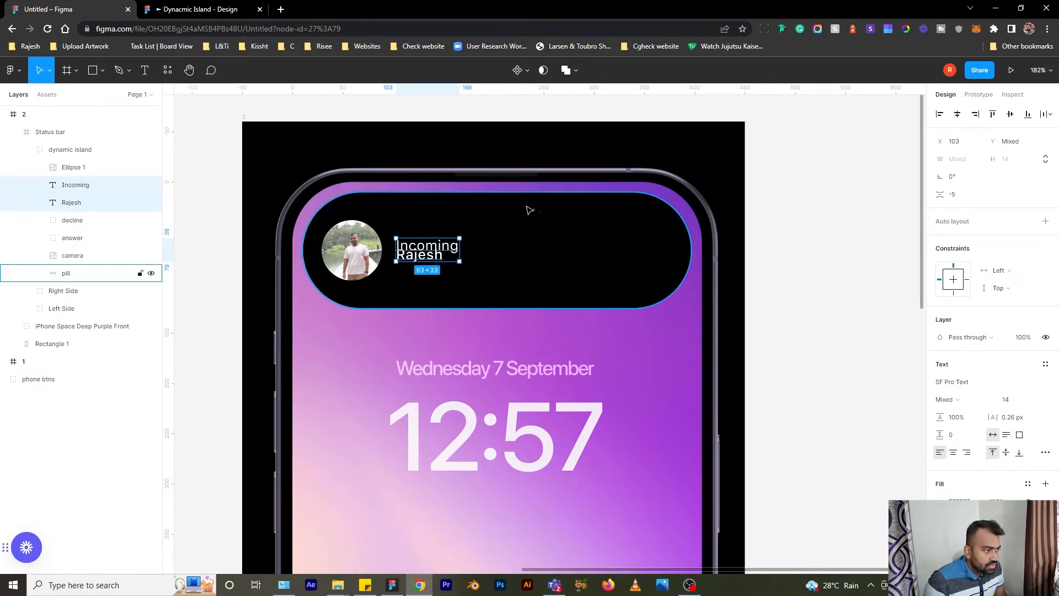
# - Lower the Incoming label's layer opacity to 70%
pyautogui.scroll(-1, 422, 251)
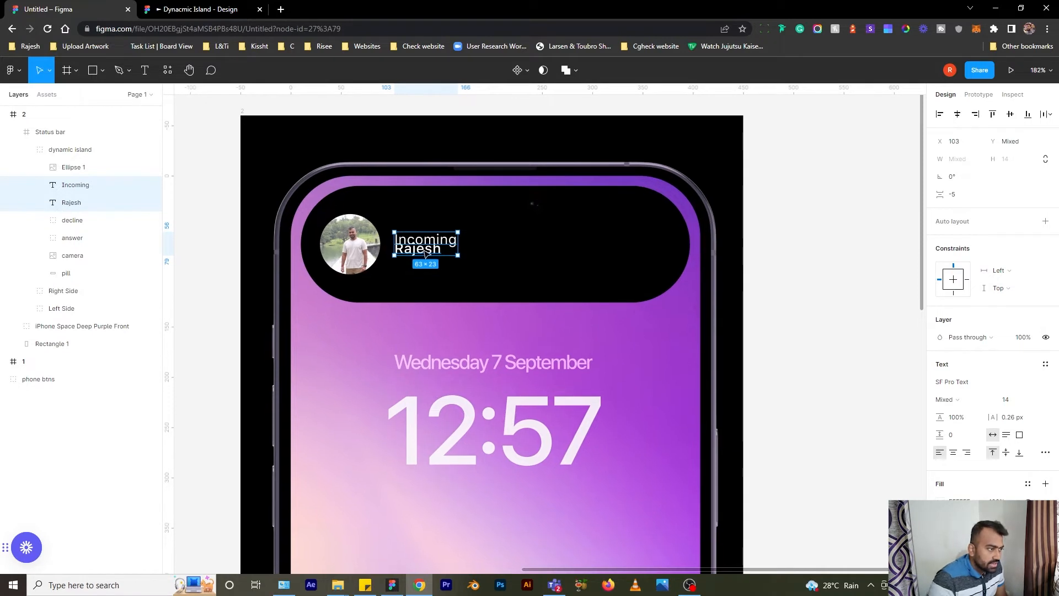
pyautogui.keyDown('shift'); pyautogui.click(426, 251); pyautogui.keyUp('shift')
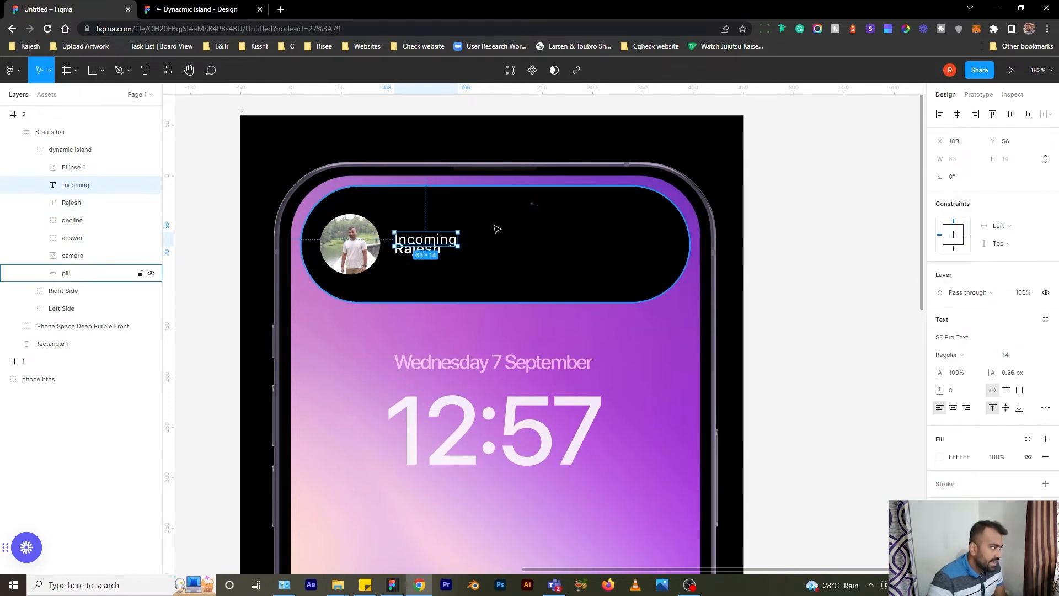
pyautogui.click(1021, 292)
pyautogui.write('70')
pyautogui.press('Return')
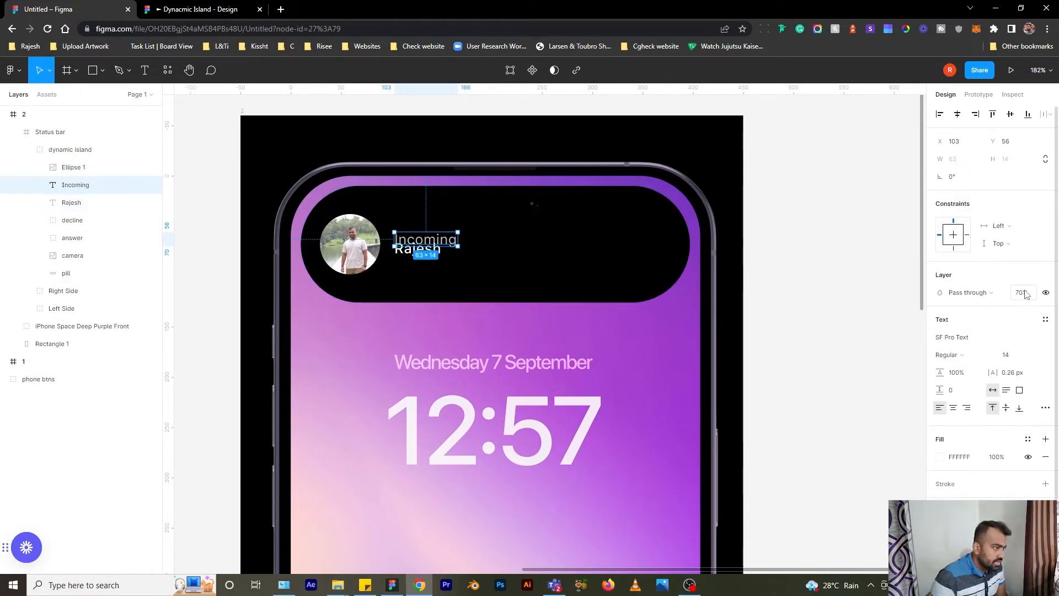
# - Move the caller name down so that it sits 3 px below the Incoming label
pyautogui.hscroll(-1, 419, 249)
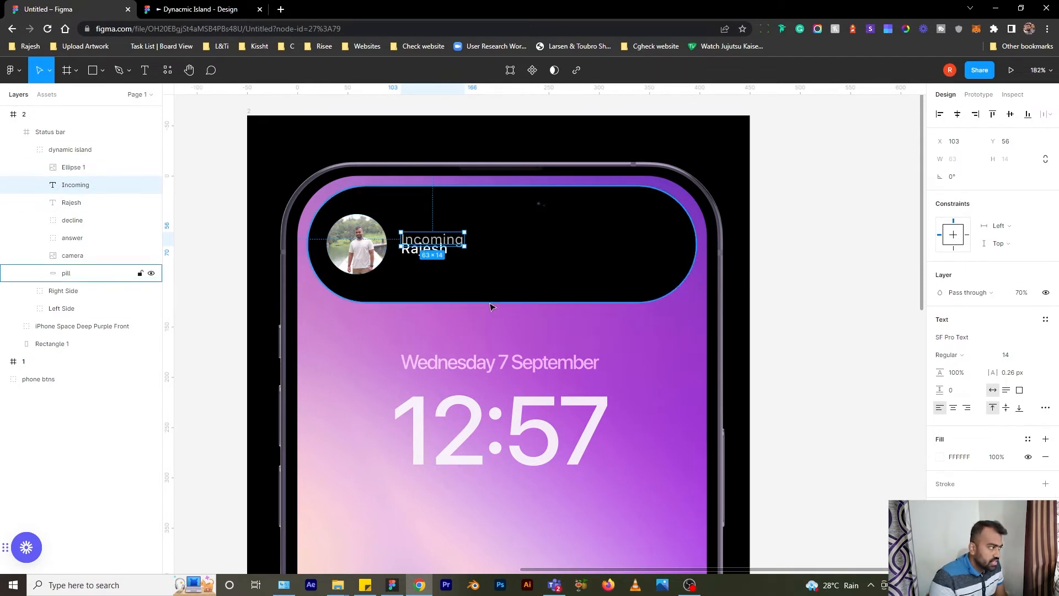
pyautogui.click(416, 251)
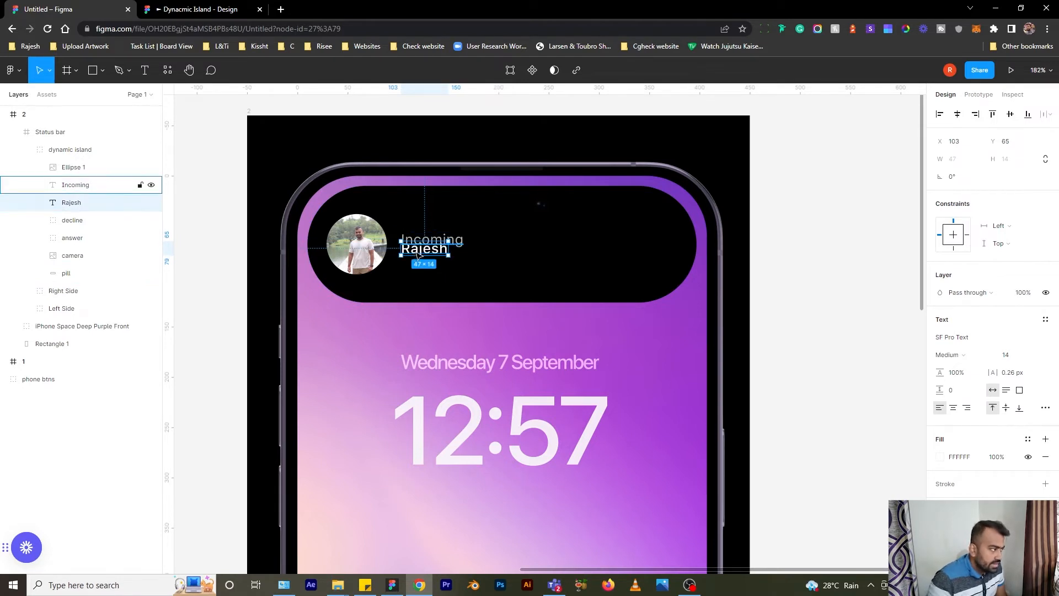
pyautogui.moveTo(418, 254); pyautogui.dragTo(420, 263)
# - Nudge the Incoming label and caller name together to X 101, Y 52, so they centre beside the photo
pyautogui.keyDown('shift'); pyautogui.click(422, 241); pyautogui.keyUp('shift')
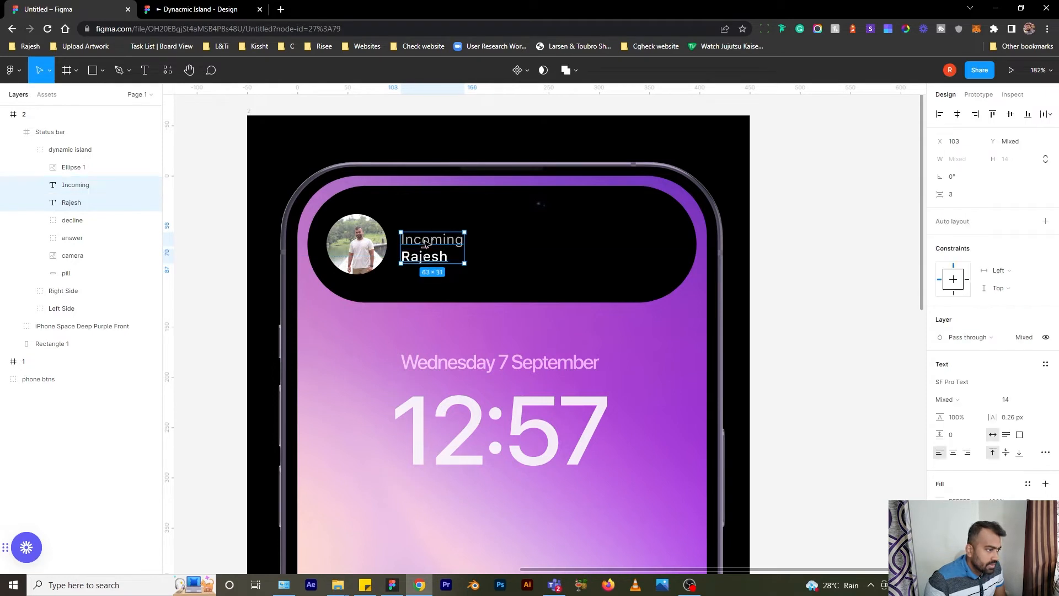
pyautogui.press('Up')
pyautogui.press('Up')
pyautogui.press('Up')
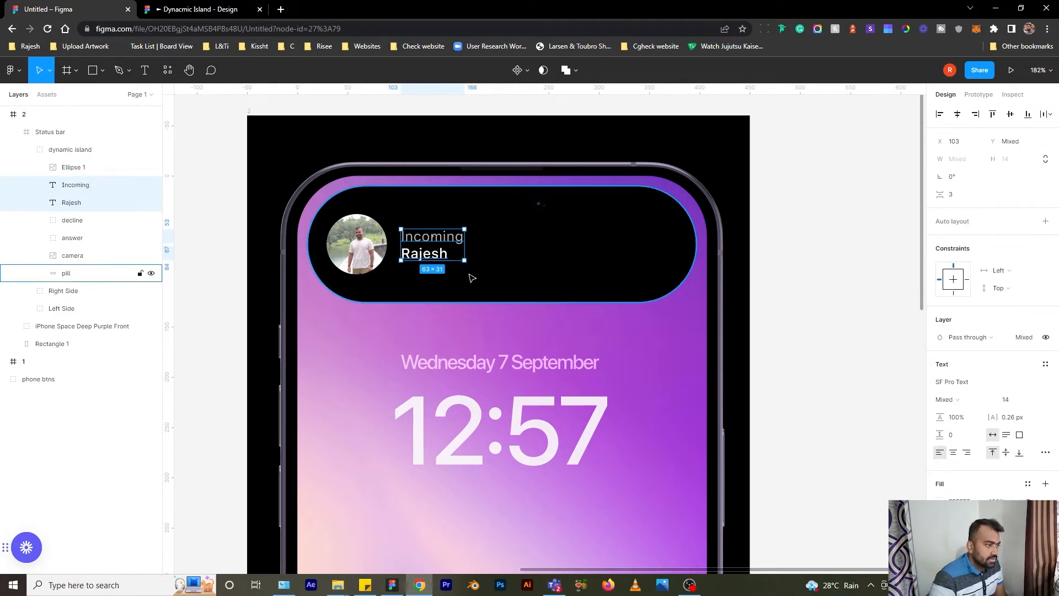
pyautogui.press('Left')
pyautogui.press('Left')
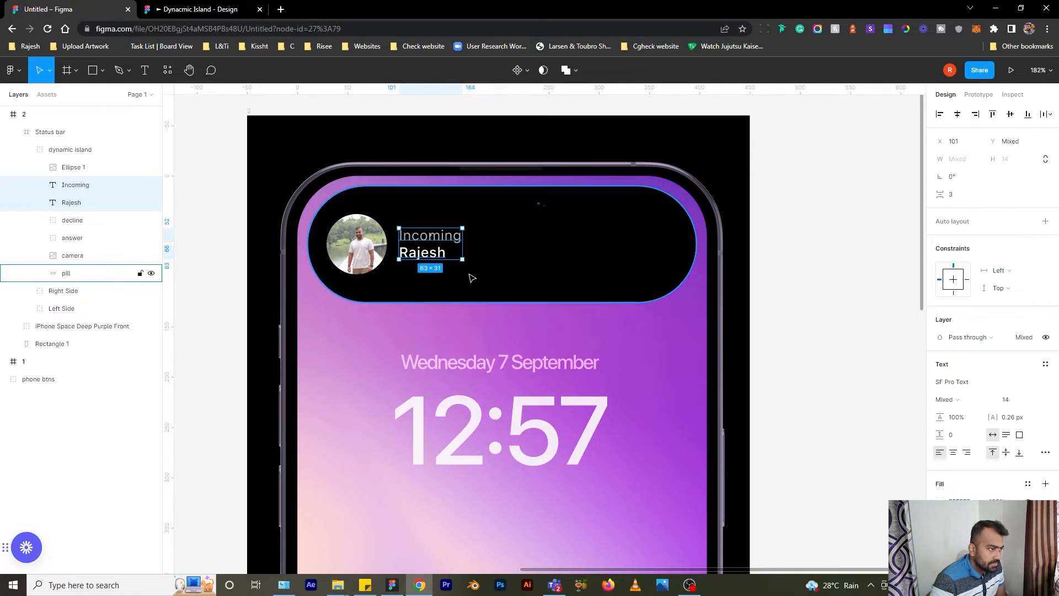
pyautogui.press('Right')
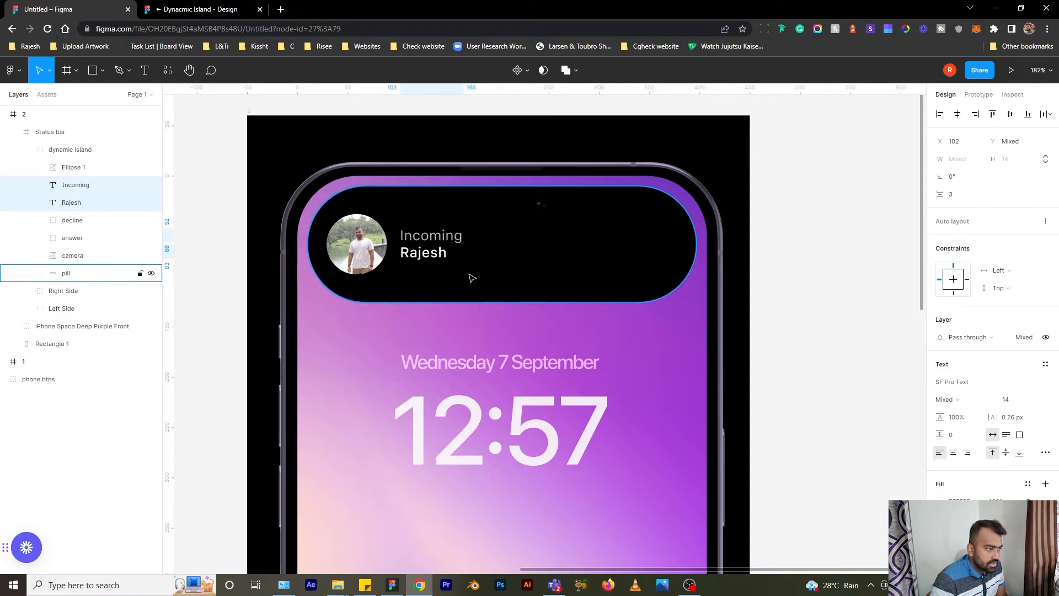
pyautogui.press('Left')
pyautogui.moveTo(458, 295); pyautogui.dragTo(445, 295)
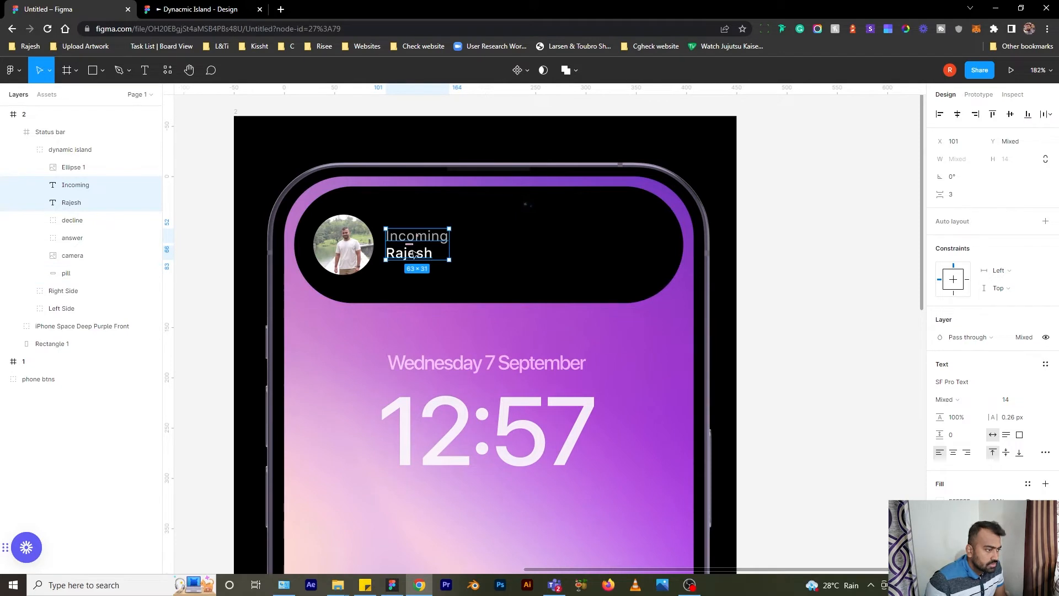
pyautogui.press('Right')
pyautogui.press('Left')
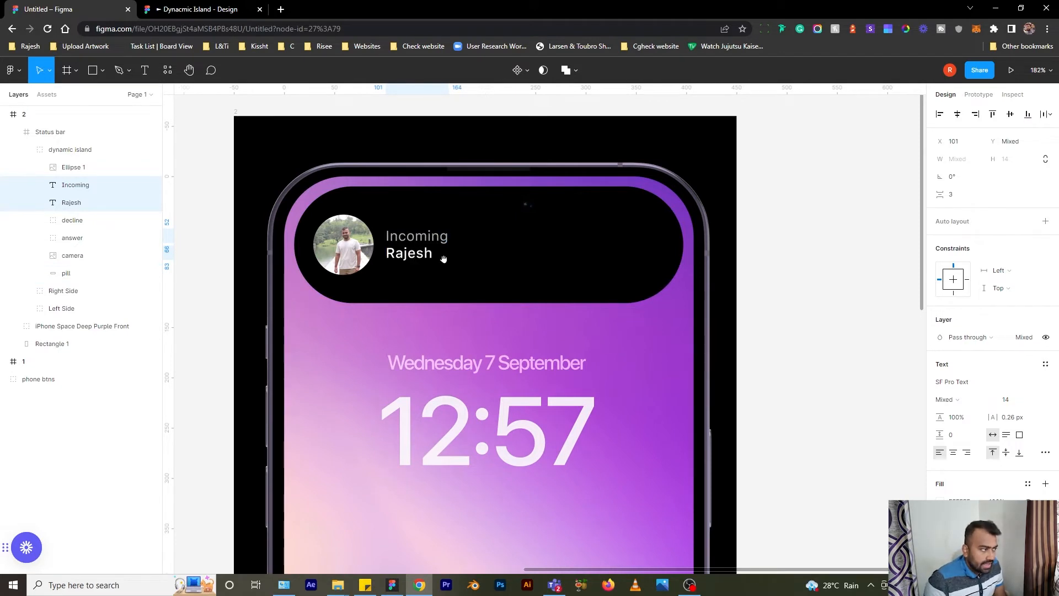
# - Set the layer opacity of the decline and answer buttons to 100%
pyautogui.moveTo(443, 258); pyautogui.dragTo(463, 260)
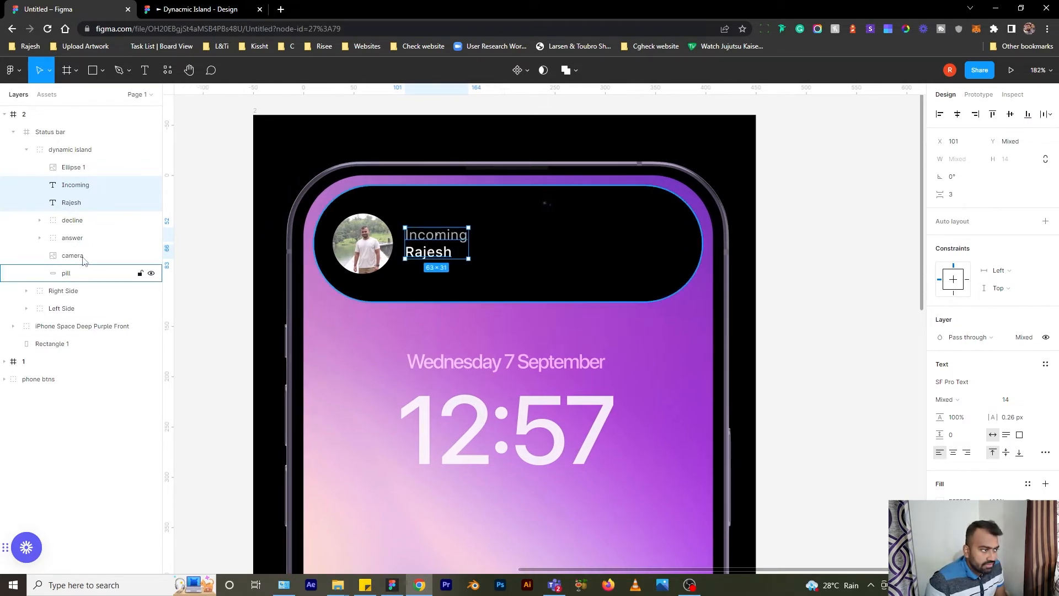
pyautogui.click(83, 225)
pyautogui.keyDown('shift'); pyautogui.click(84, 238); pyautogui.keyUp('shift')
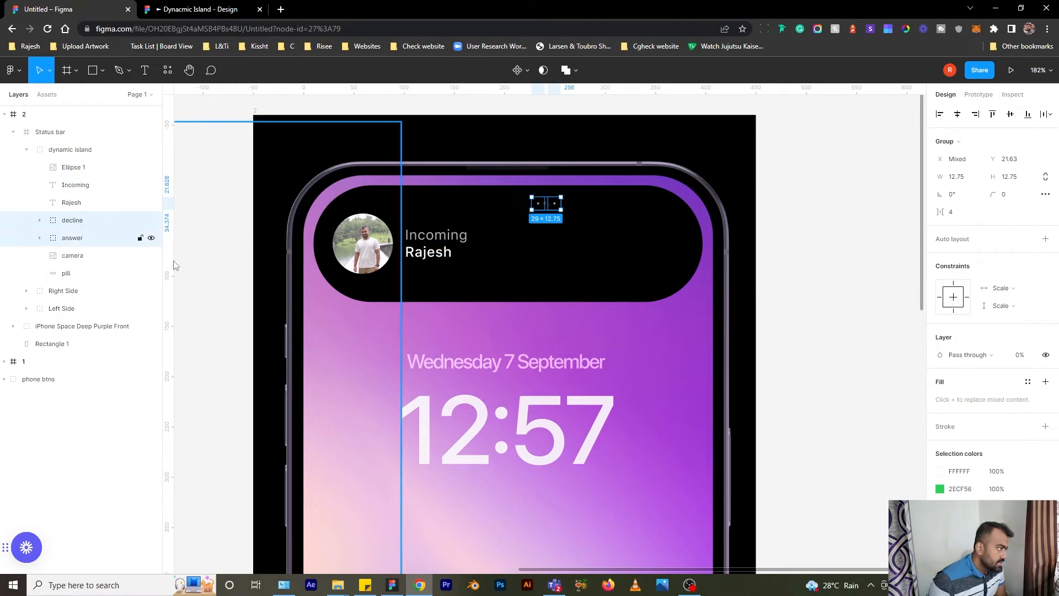
pyautogui.click(1021, 355)
pyautogui.write('1')
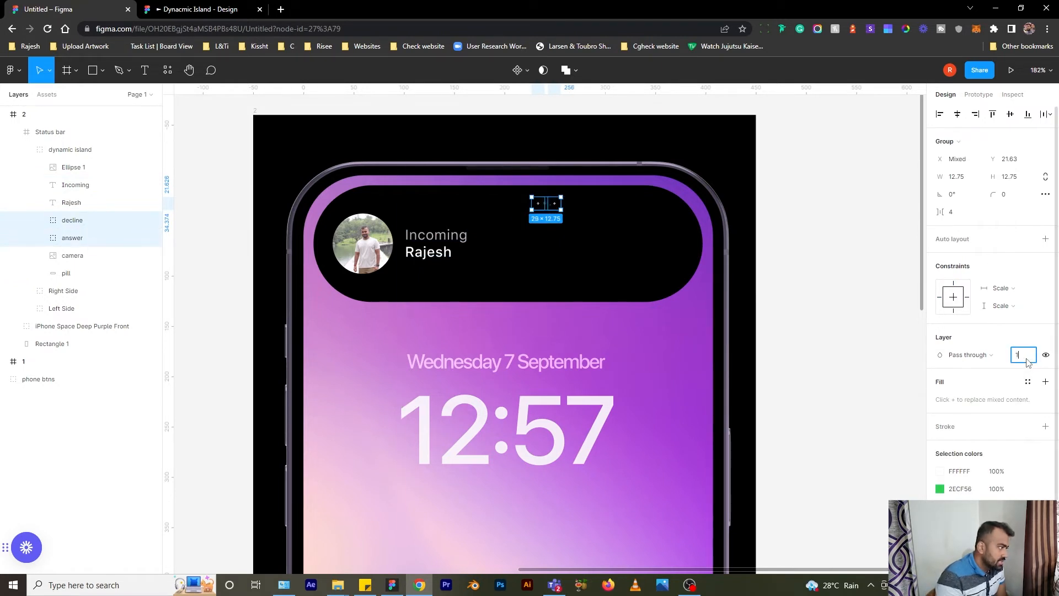
pyautogui.write('00')
pyautogui.press('Return')
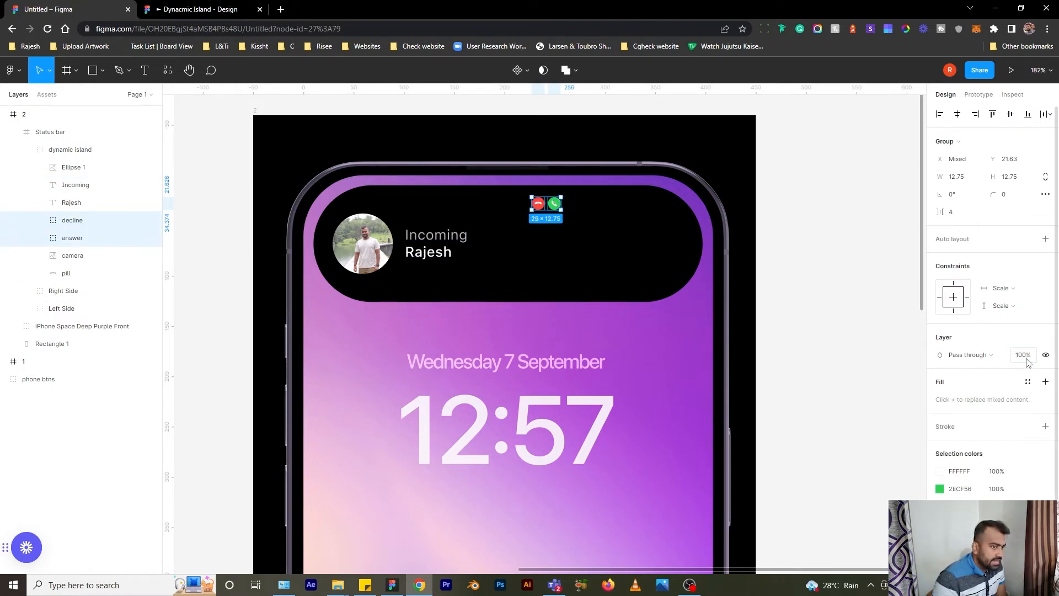
# - Try a height of 30 for the answer button without constrained proportions, and undo the resize
pyautogui.click(81, 240)
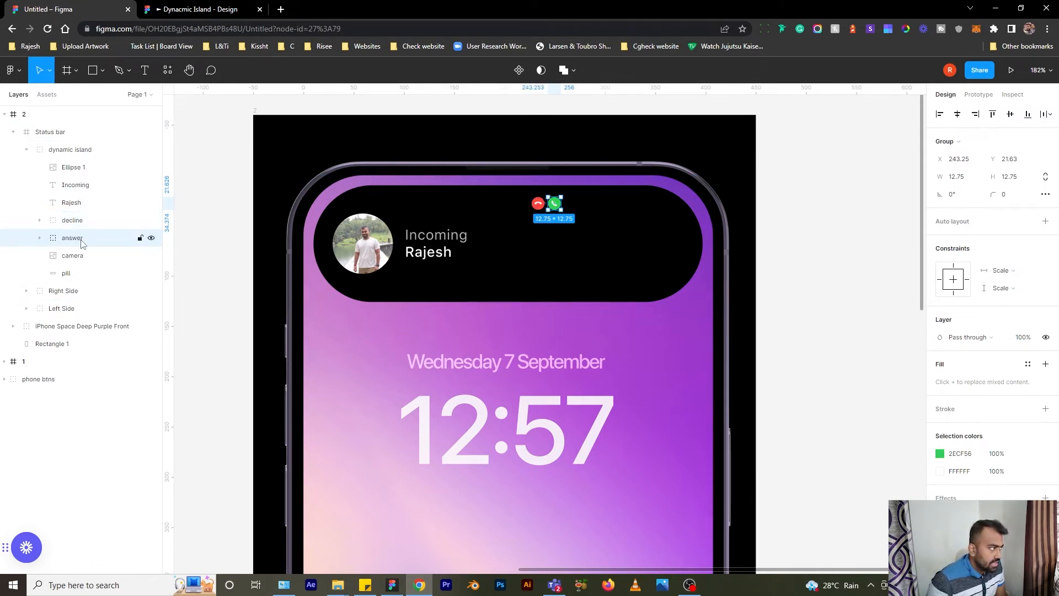
pyautogui.click(1016, 181)
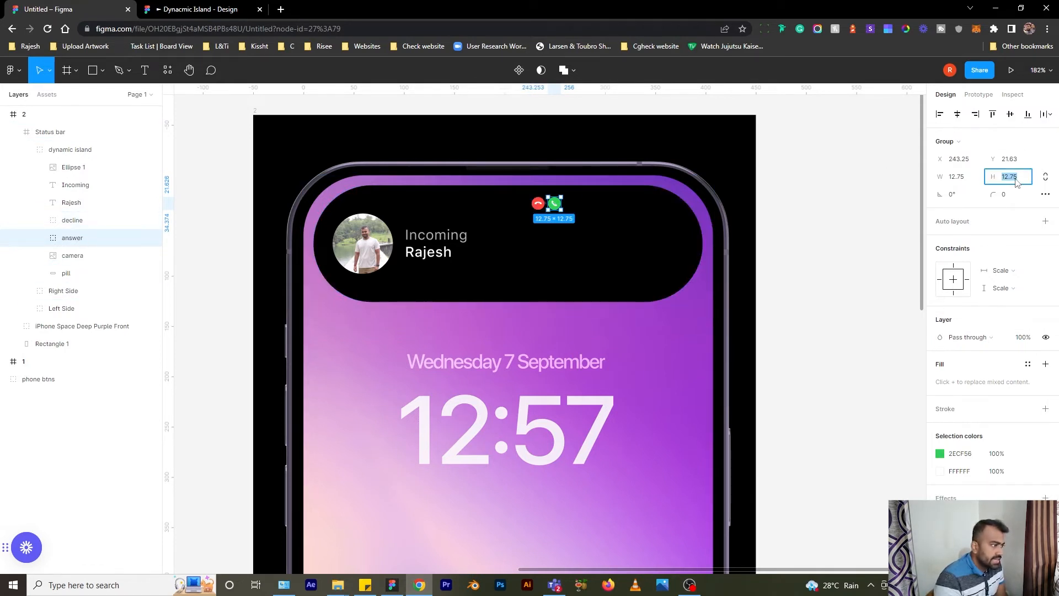
pyautogui.write('30')
pyautogui.press('Return')
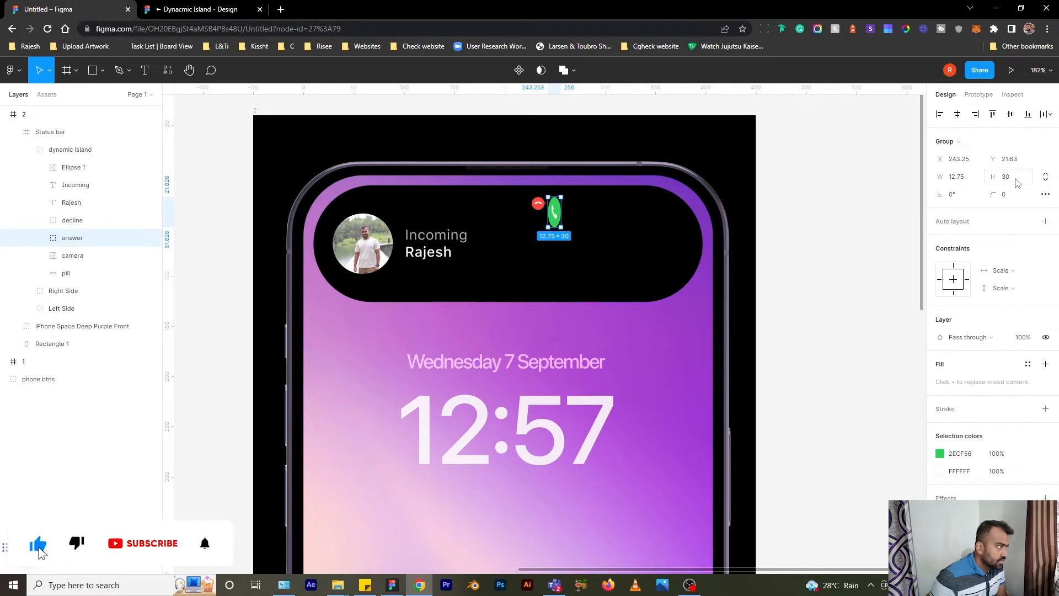
pyautogui.hotkey('ctrl', 'z')
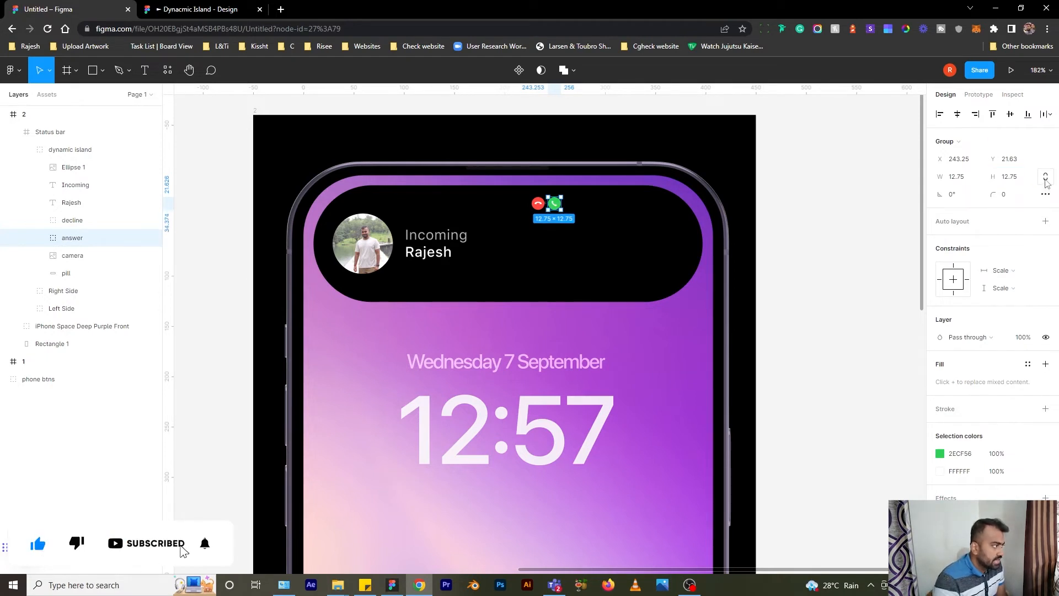
# - Constrain the answer button's proportions and resize it to 30 × 30
pyautogui.click(1045, 177)
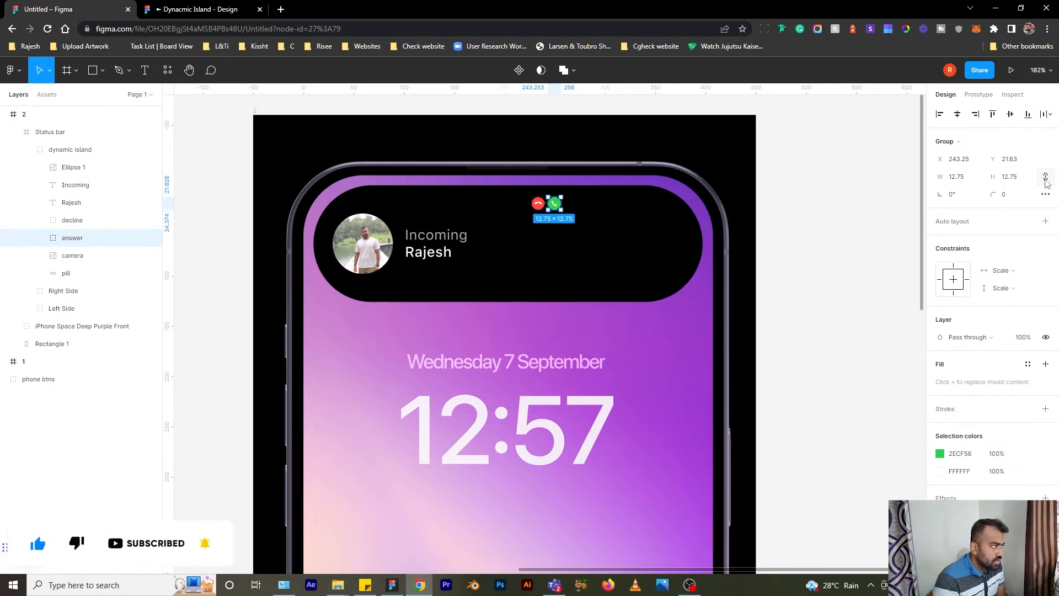
pyautogui.click(1020, 180)
pyautogui.hotkey('ctrl', 'a')
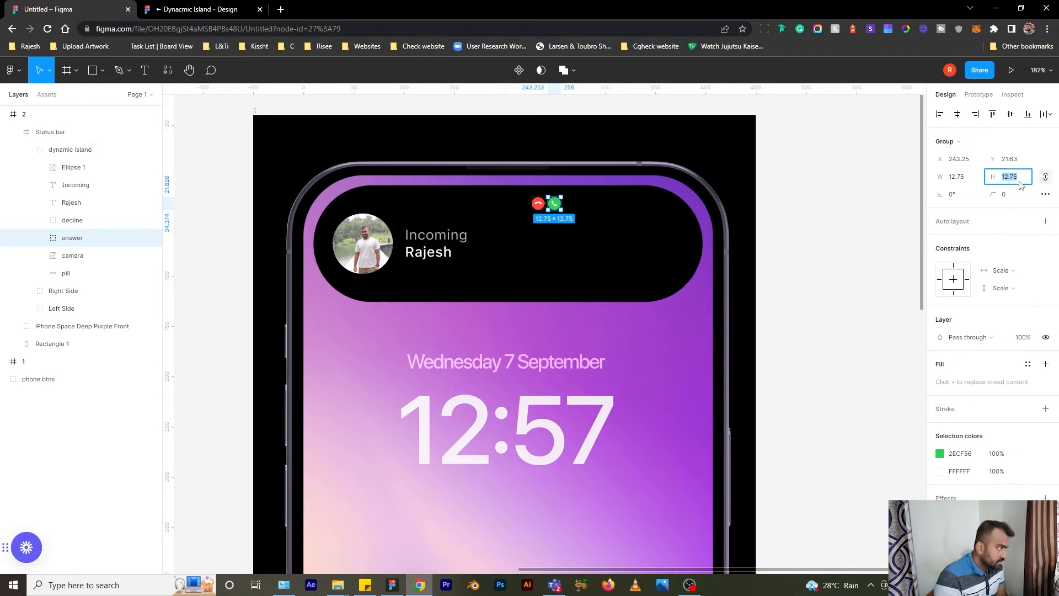
pyautogui.write('30')
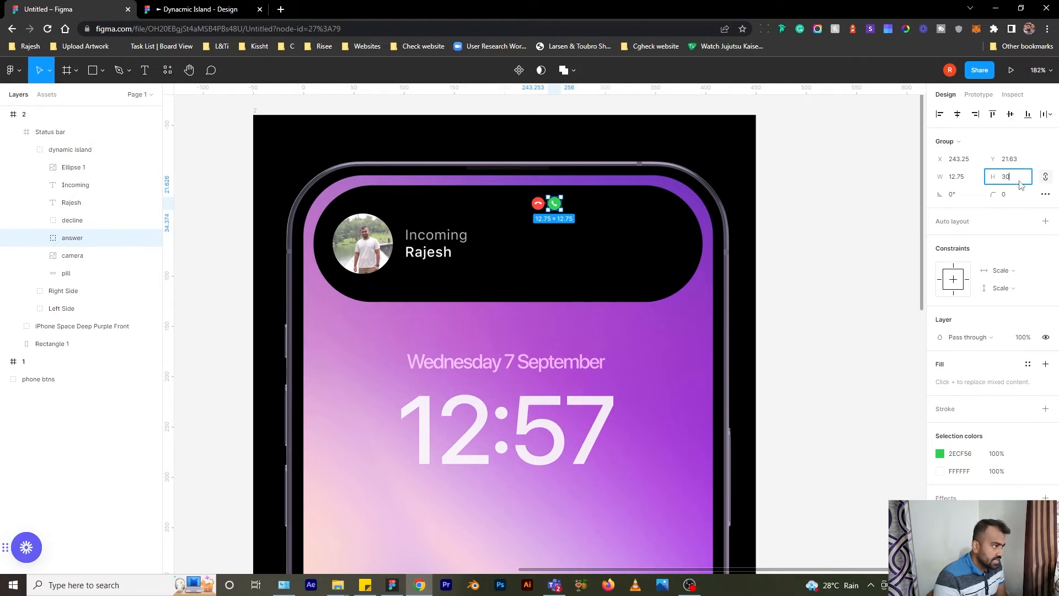
pyautogui.press('Return')
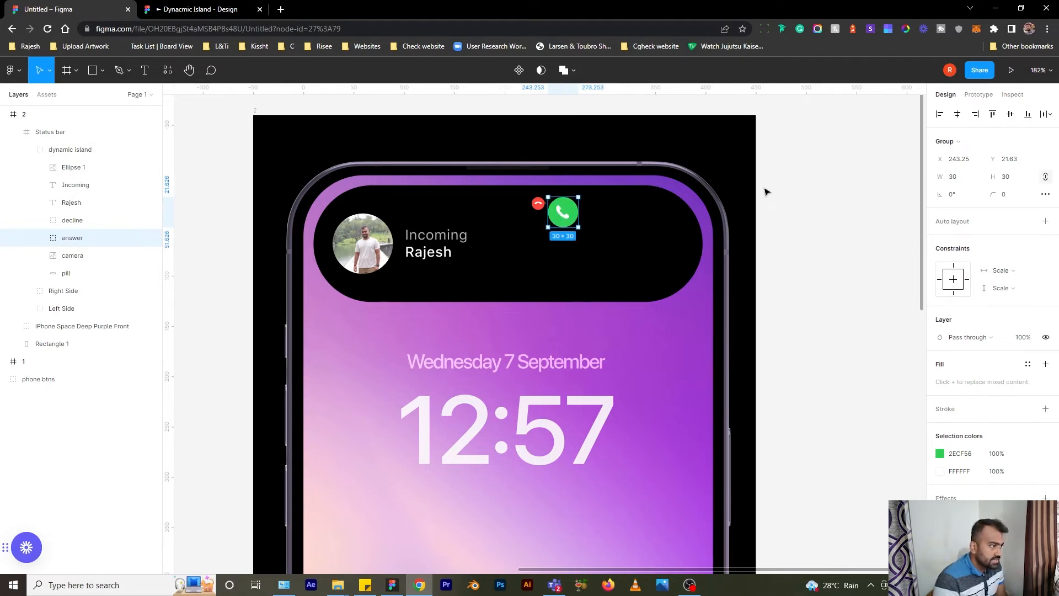
# - Try the answer button at 50 × 50, and settle on a size of 40 × 40
pyautogui.click(1016, 176)
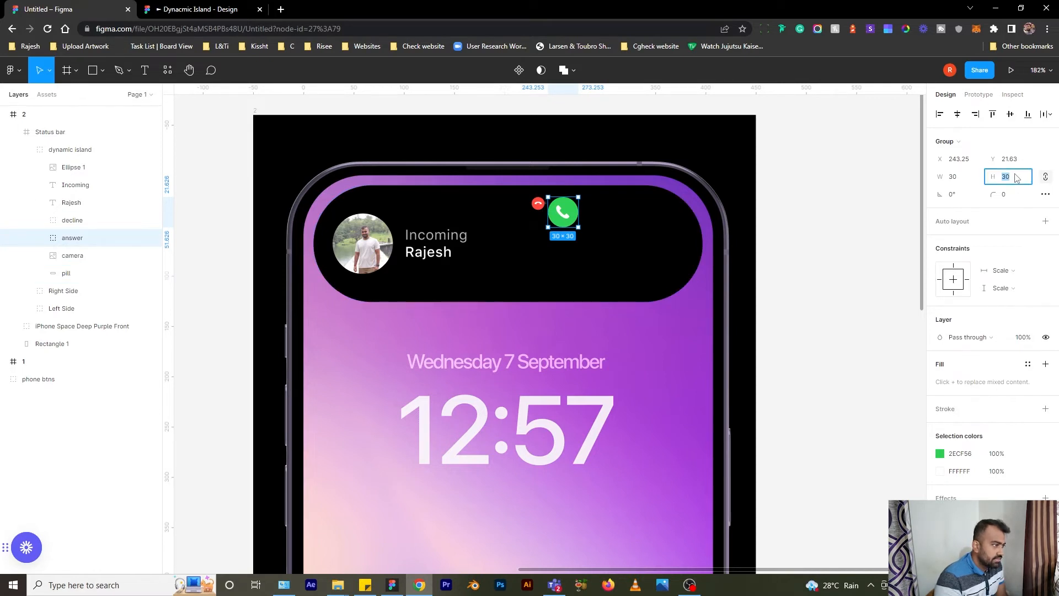
pyautogui.press('Return')
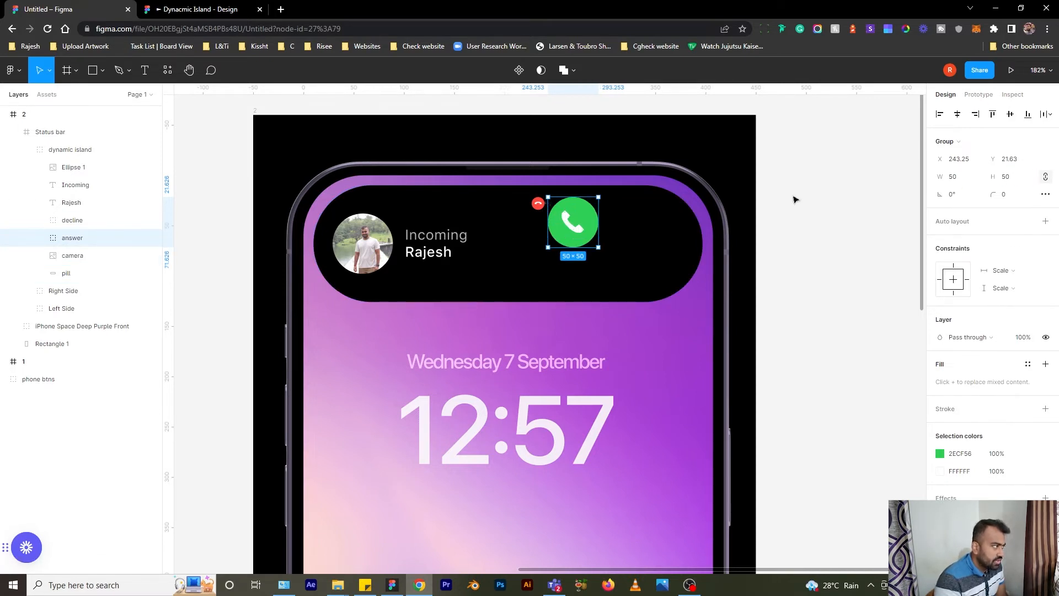
pyautogui.click(1013, 177)
pyautogui.write('40')
pyautogui.press('Return')
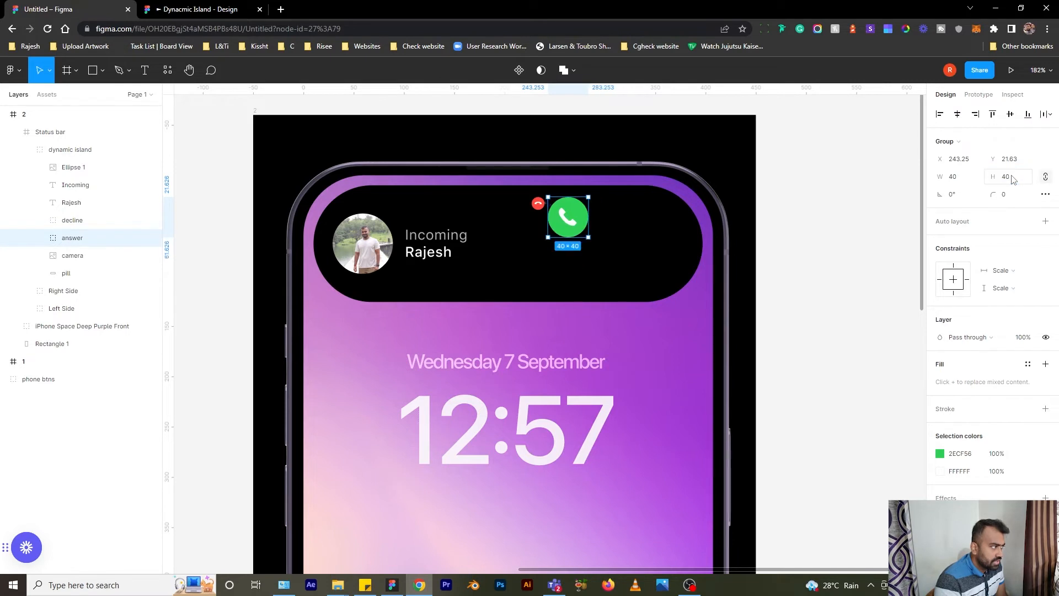
# - Resize the decline button in frame 2's island to 40 × 40 with constrained proportions
pyautogui.click(537, 205)
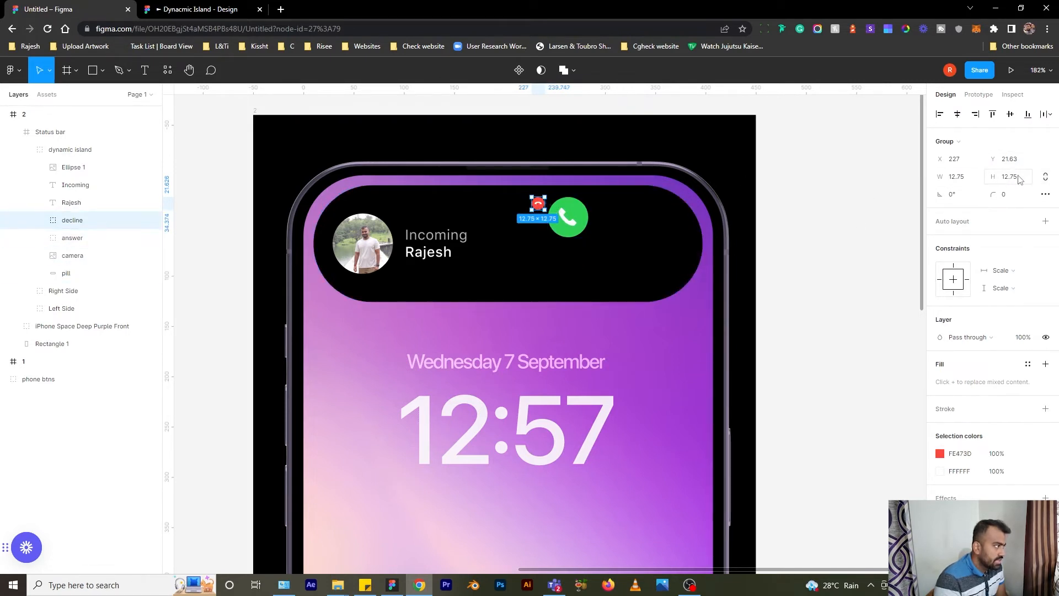
pyautogui.click(1020, 179)
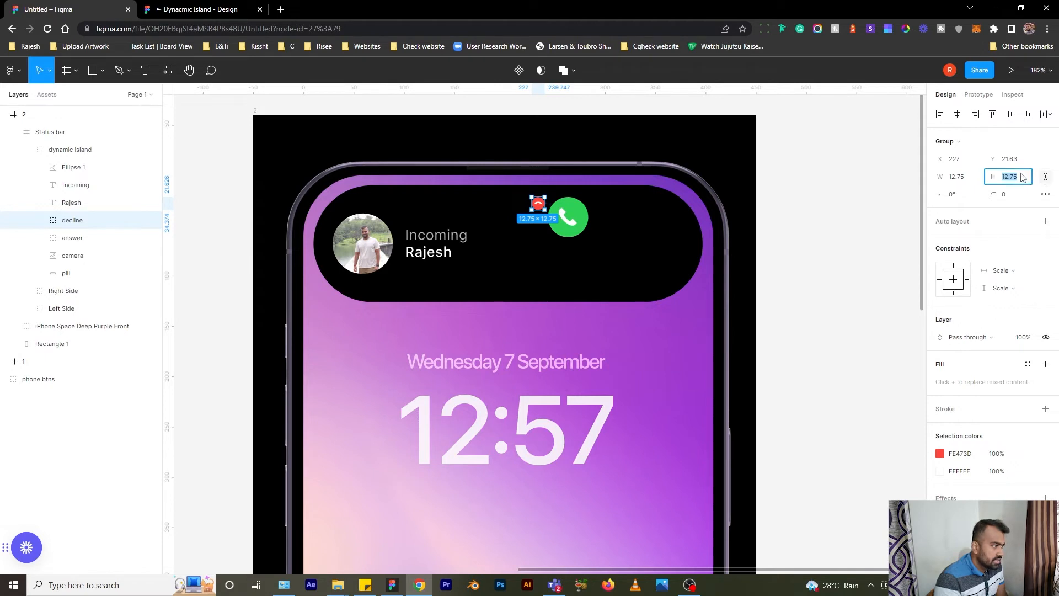
pyautogui.press('Return')
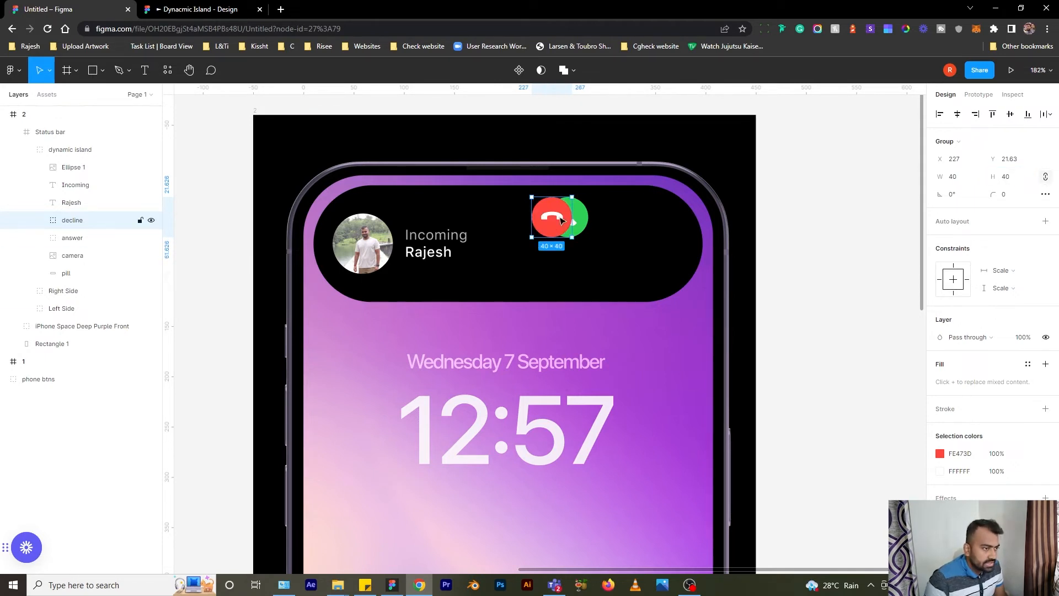
# - Place the answer button beside the decline button with a gap of 11, and move both to the island's right end at Y 44
pyautogui.moveTo(582, 222)
pyautogui.mouseDown()
pyautogui.moveTo(618, 230)
pyautogui.moveTo(571, 240)
pyautogui.mouseUp()
pyautogui.keyDown('shift'); pyautogui.click(556, 227); pyautogui.keyUp('shift')
pyautogui.hotkey('ctrl', 'z')
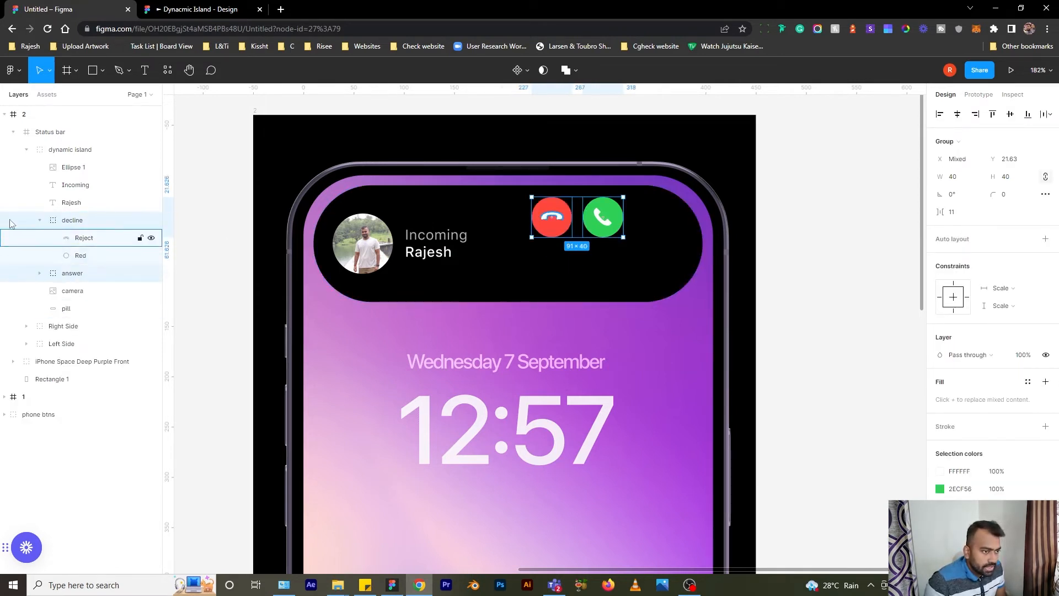
pyautogui.click(40, 220)
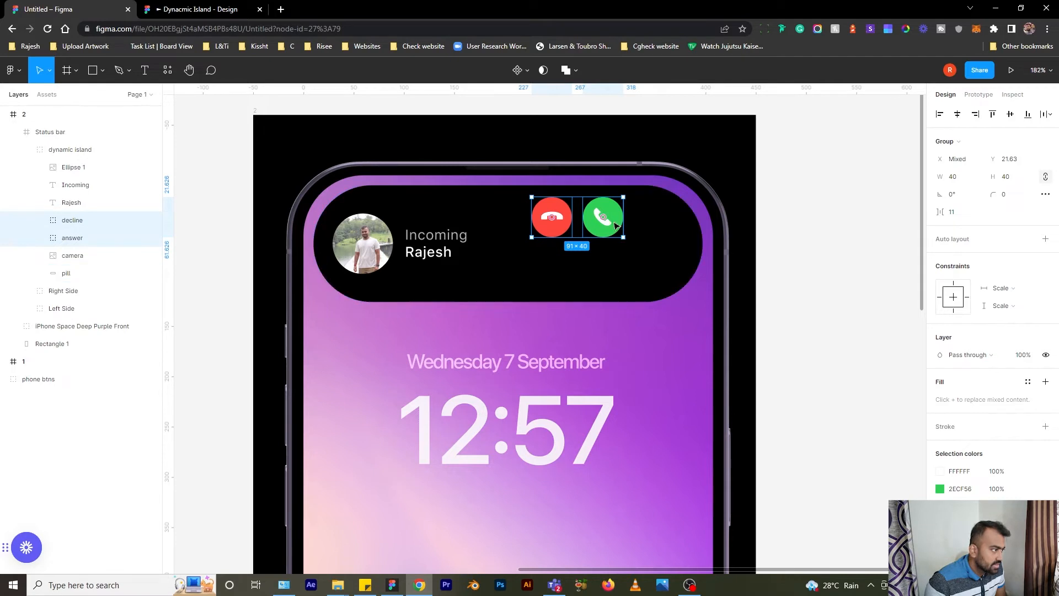
pyautogui.moveTo(615, 224); pyautogui.dragTo(675, 248)
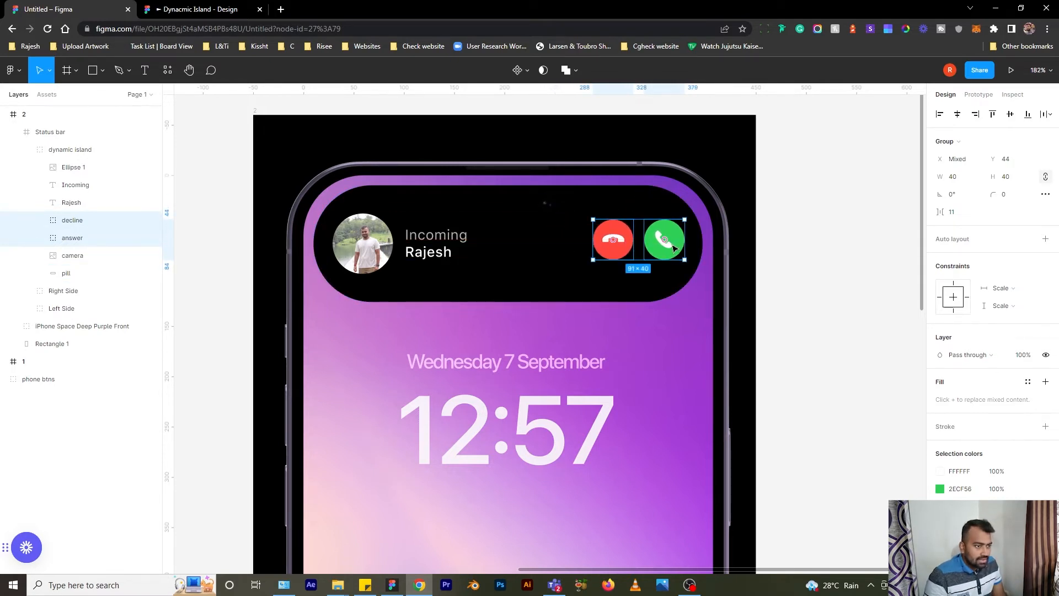
# - Reduce the height of frame 2's island pill to 100
pyautogui.click(80, 274)
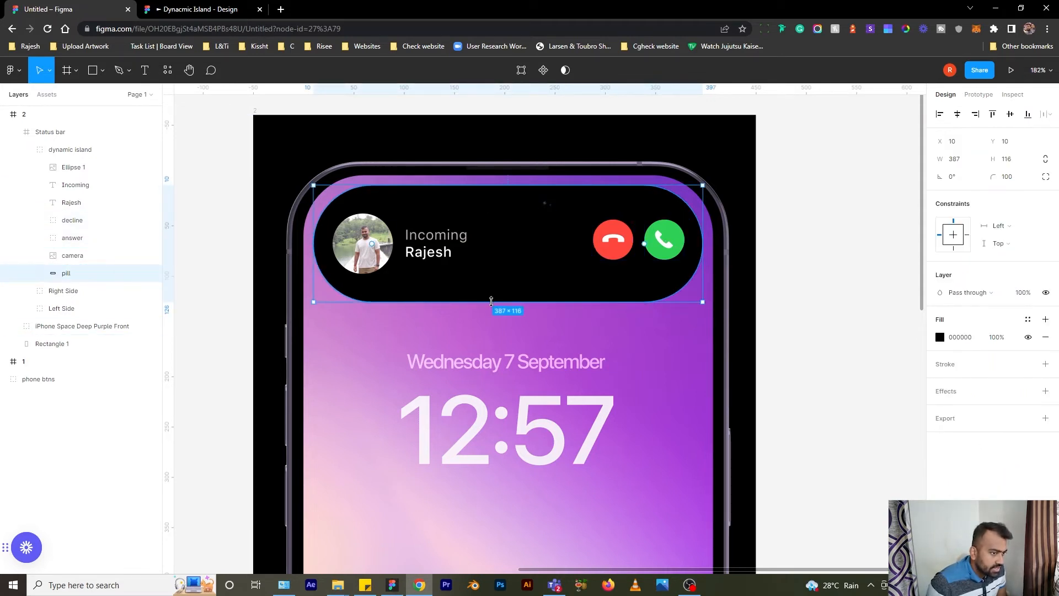
pyautogui.moveTo(491, 301); pyautogui.dragTo(487, 286)
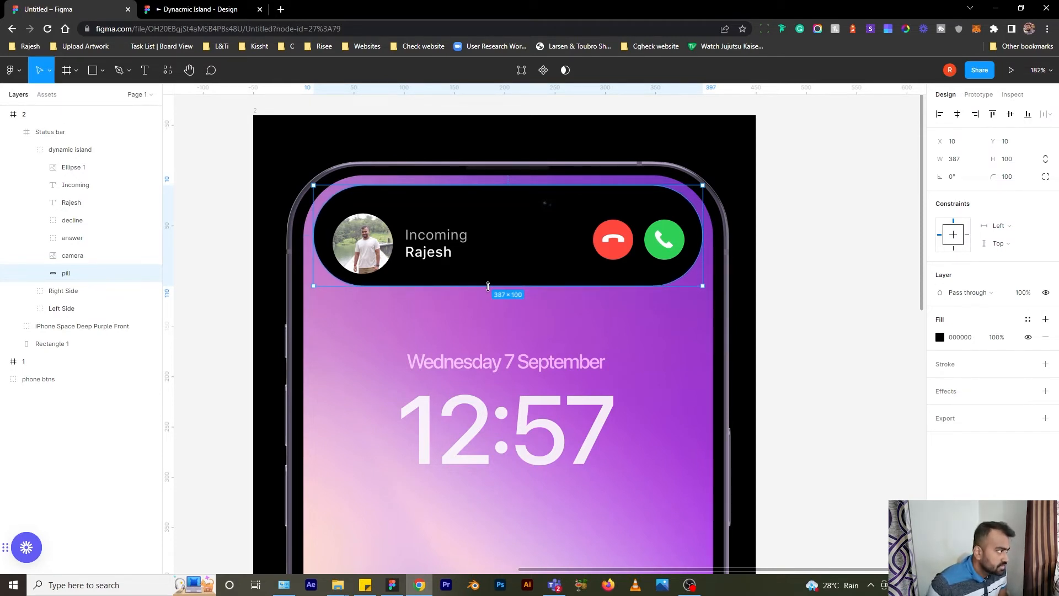
# - Move the caller photo, call texts and both call buttons up together so the photo sits vertically centred in the pill
pyautogui.click(363, 244)
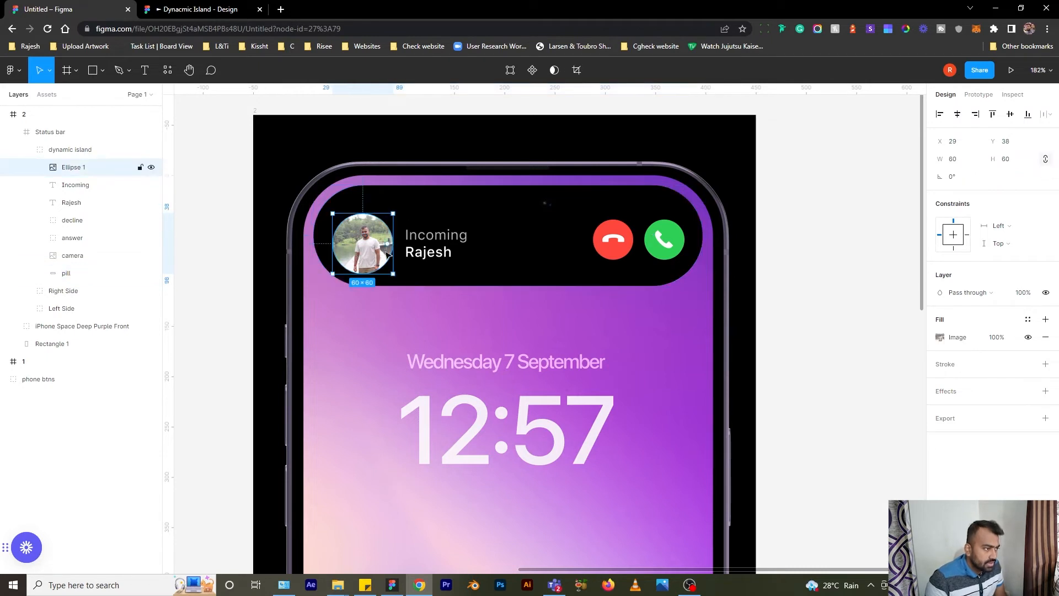
pyautogui.keyDown('shift'); pyautogui.click(436, 241); pyautogui.keyUp('shift')
pyautogui.keyDown('shift'); pyautogui.click(429, 253); pyautogui.keyUp('shift')
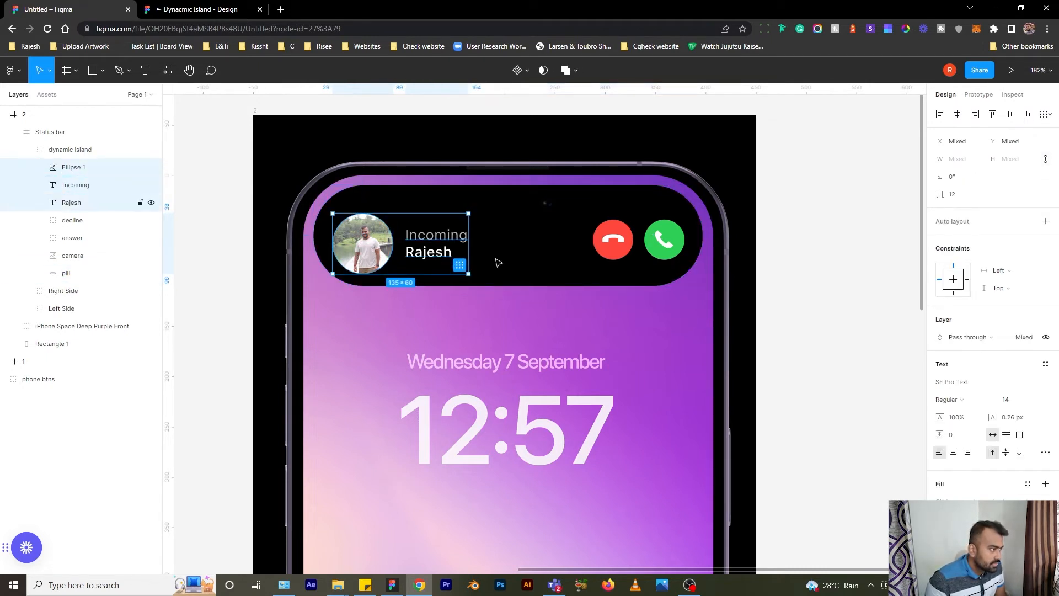
pyautogui.keyDown('shift'); pyautogui.click(611, 238); pyautogui.keyUp('shift')
pyautogui.keyDown('shift'); pyautogui.click(667, 254); pyautogui.keyUp('shift')
pyautogui.moveTo(367, 256); pyautogui.dragTo(365, 248)
pyautogui.keyDown('shift'); pyautogui.click(430, 252); pyautogui.keyUp('shift')
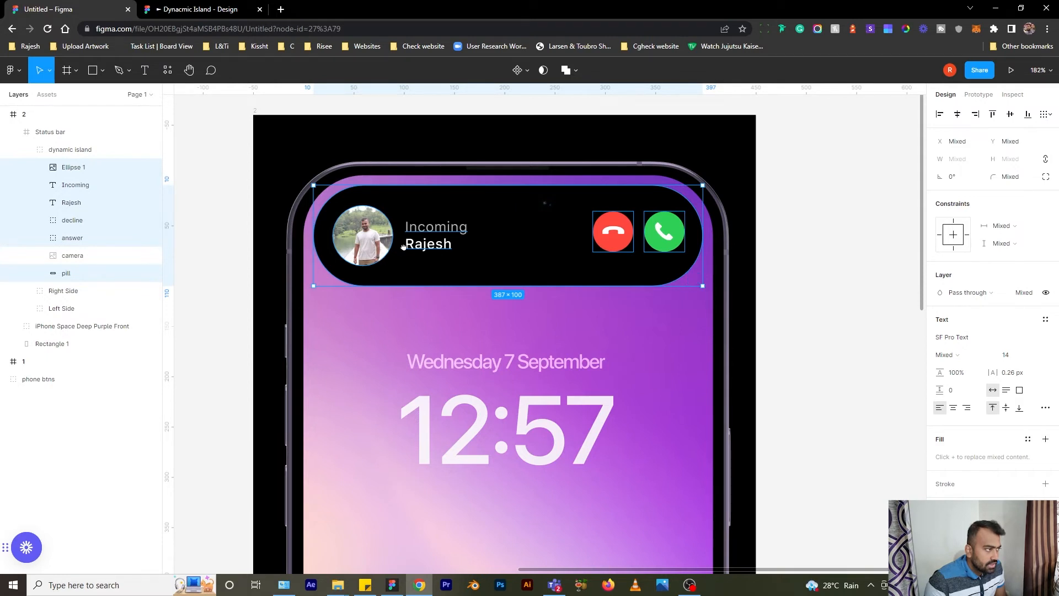
# - Align the decline and answer buttons individually to the vertical centre of frame 2's island pill
pyautogui.click(374, 249)
pyautogui.keyDown('shift'); pyautogui.click(440, 276); pyautogui.keyUp('shift')
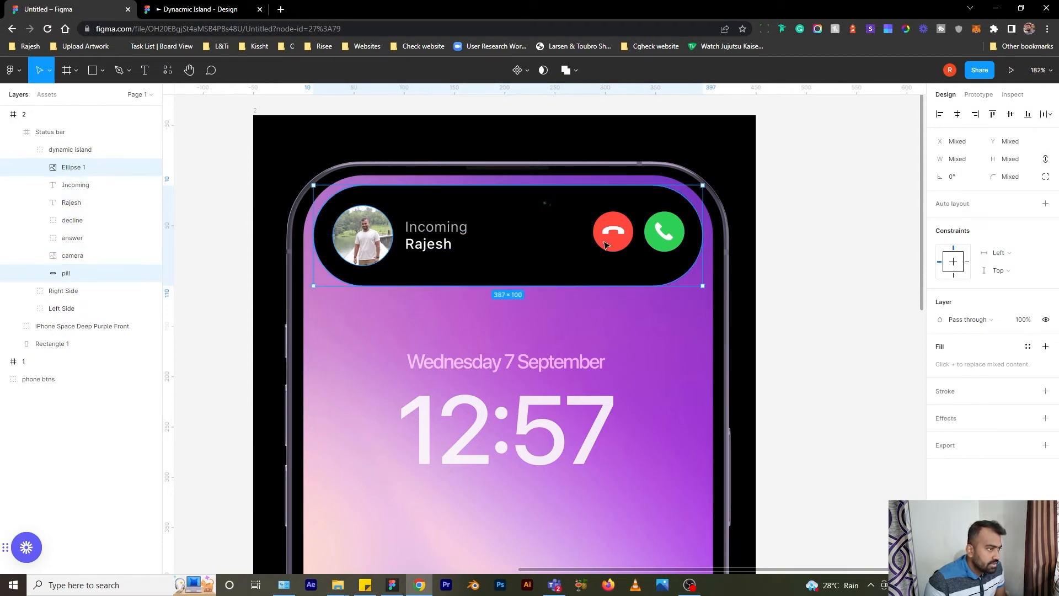
pyautogui.keyDown('shift'); pyautogui.click(626, 222); pyautogui.keyUp('shift')
pyautogui.click(1010, 113)
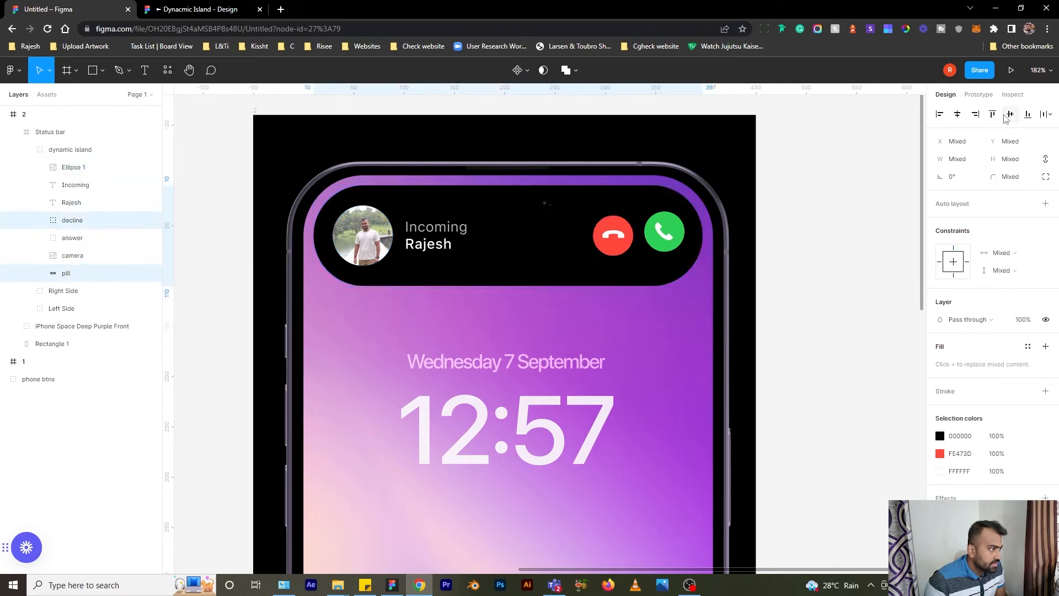
pyautogui.click(669, 231)
pyautogui.keyDown('shift'); pyautogui.click(658, 271); pyautogui.keyUp('shift')
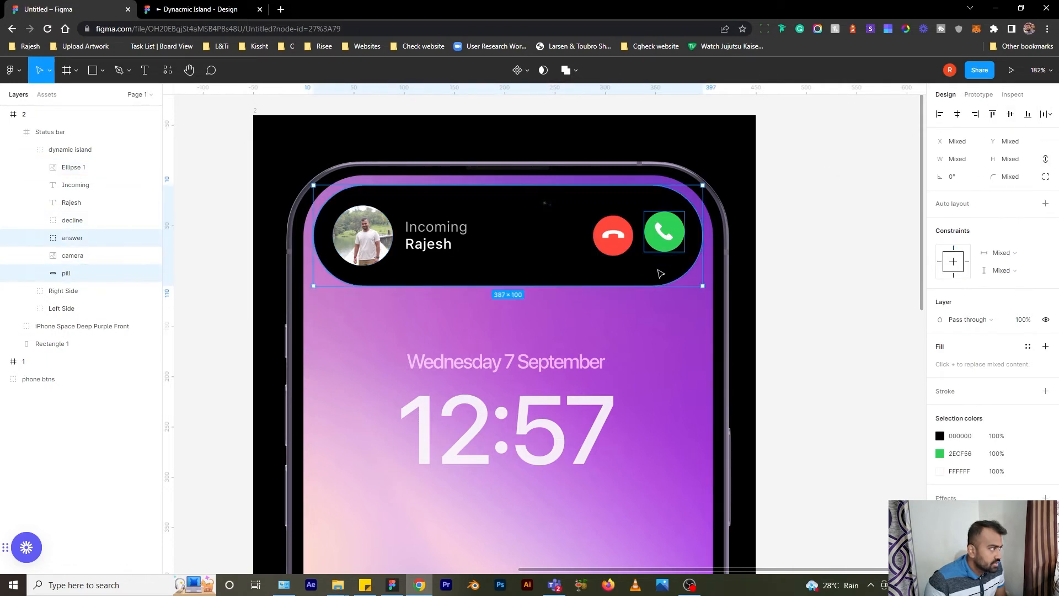
pyautogui.click(1010, 113)
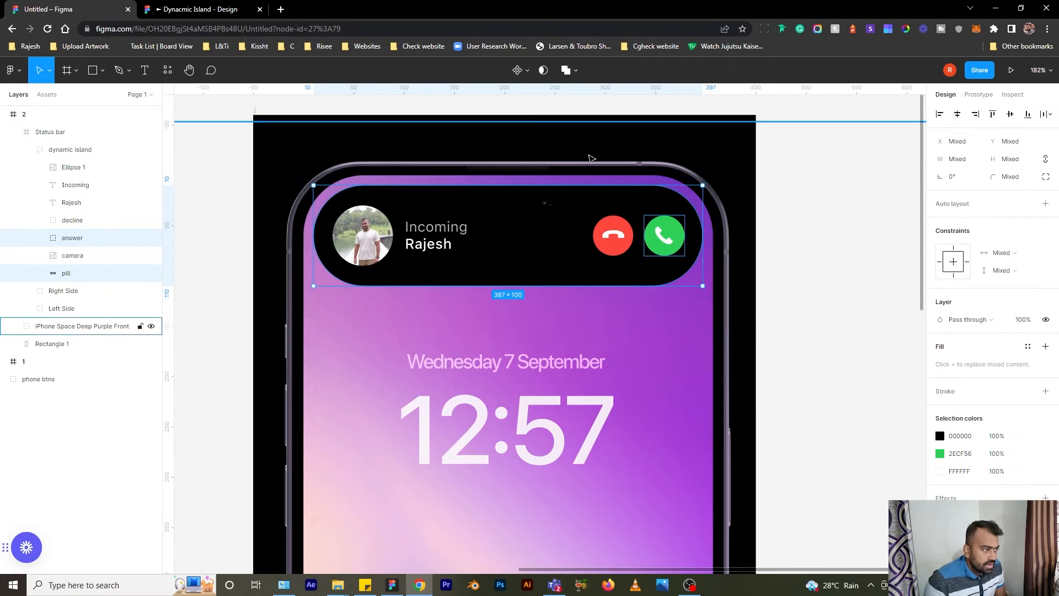
# - Examine the expanded island in frame 2 up close and side by side with frame 1
pyautogui.moveTo(366, 203); pyautogui.dragTo(385, 201)
pyautogui.keyDown('ctrl'); pyautogui.scroll(-3, 385, 202); pyautogui.keyUp('ctrl')
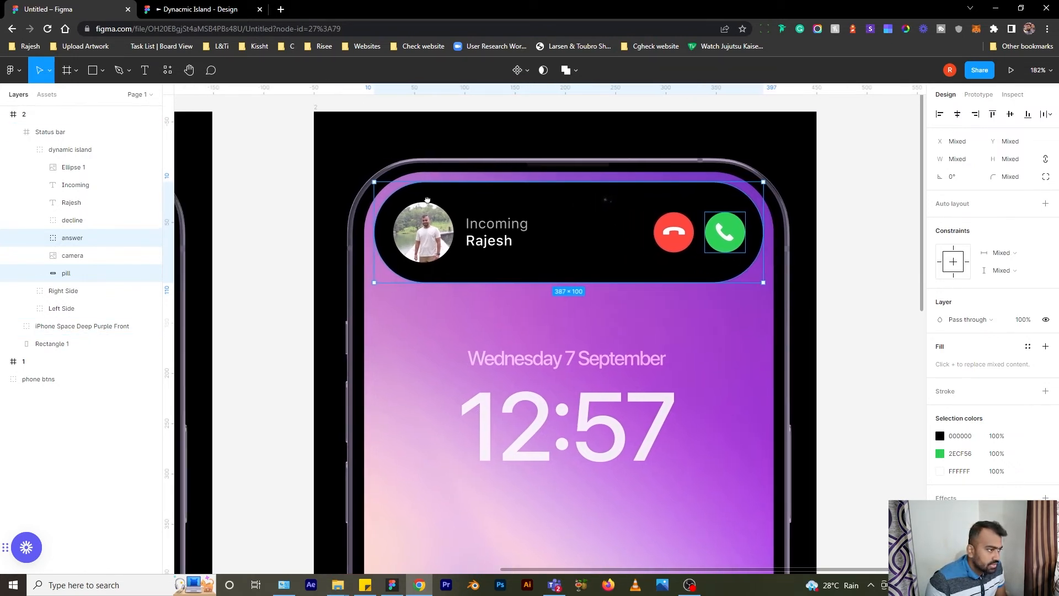
pyautogui.keyDown('ctrl'); pyautogui.scroll(-3, 665, 221); pyautogui.keyUp('ctrl')
pyautogui.keyDown('ctrl'); pyautogui.scroll(-1, 666, 221); pyautogui.keyUp('ctrl')
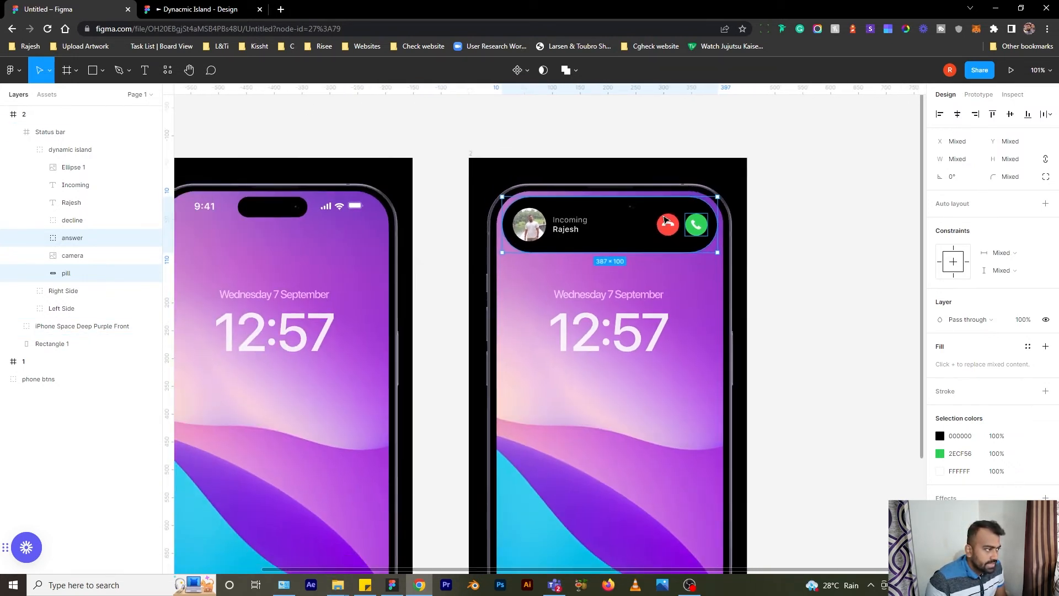
pyautogui.keyDown('ctrl'); pyautogui.scroll(-2, 666, 221); pyautogui.keyUp('ctrl')
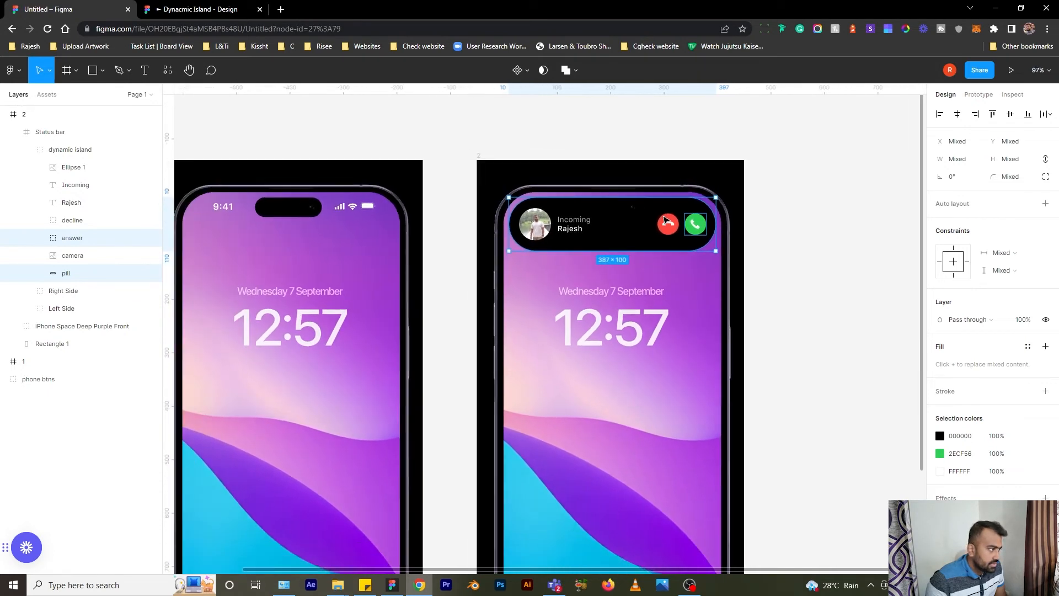
pyautogui.hscroll(3, 606, 199)
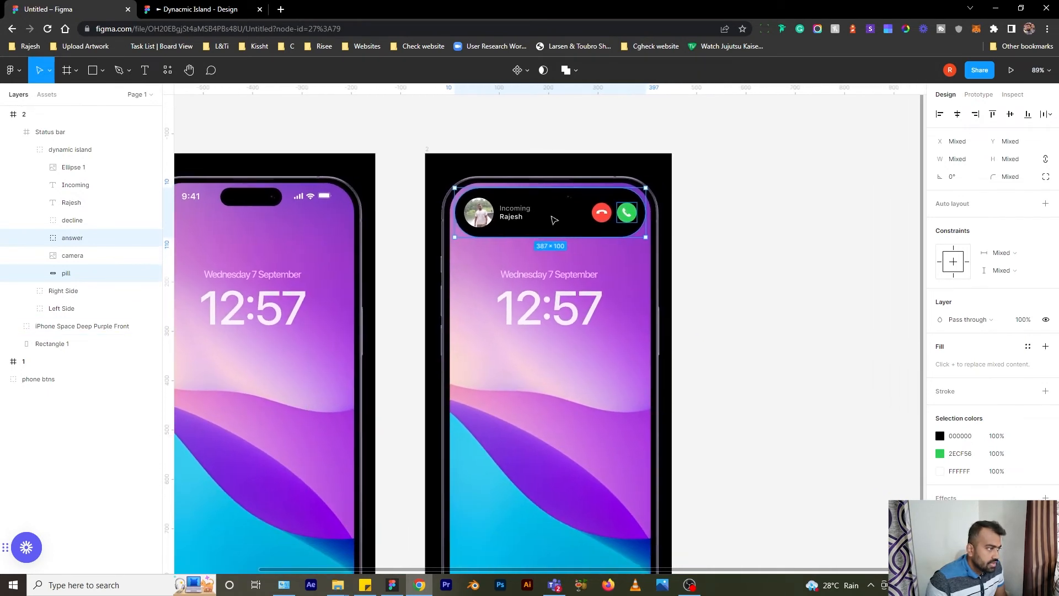
pyautogui.keyDown('ctrl'); pyautogui.scroll(4, 585, 168); pyautogui.keyUp('ctrl')
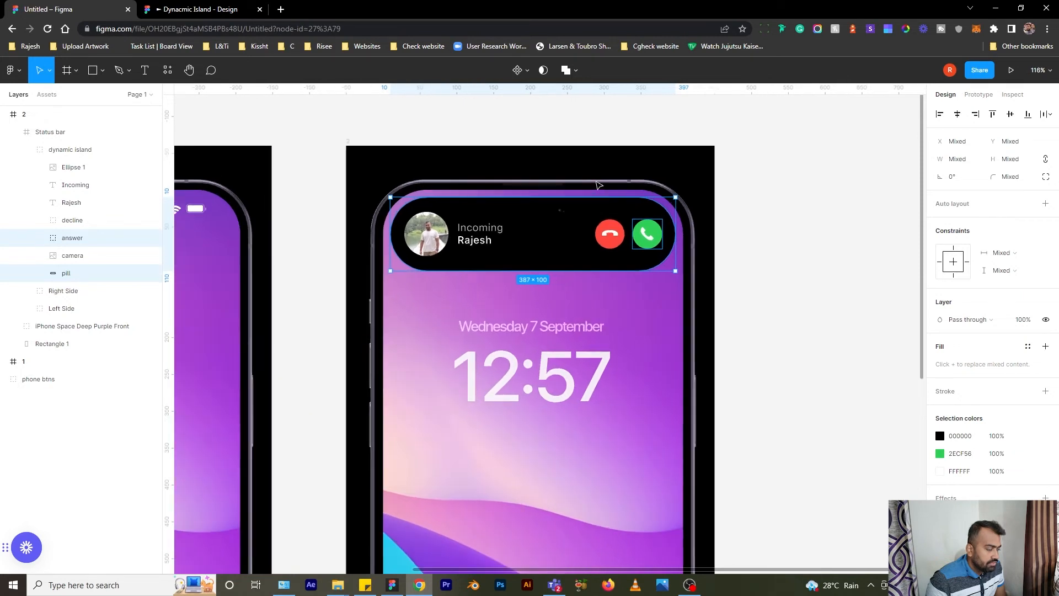
pyautogui.keyDown('ctrl'); pyautogui.scroll(-5, 607, 192); pyautogui.keyUp('ctrl')
pyautogui.keyDown('ctrl'); pyautogui.scroll(-3, 609, 193); pyautogui.keyUp('ctrl')
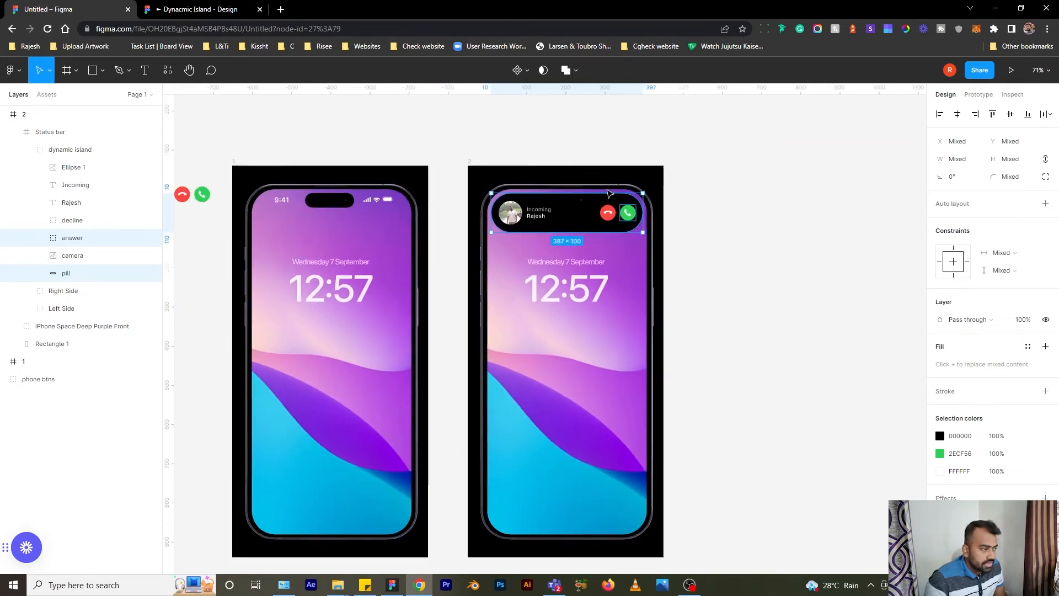
pyautogui.moveTo(343, 126); pyautogui.dragTo(359, 118)
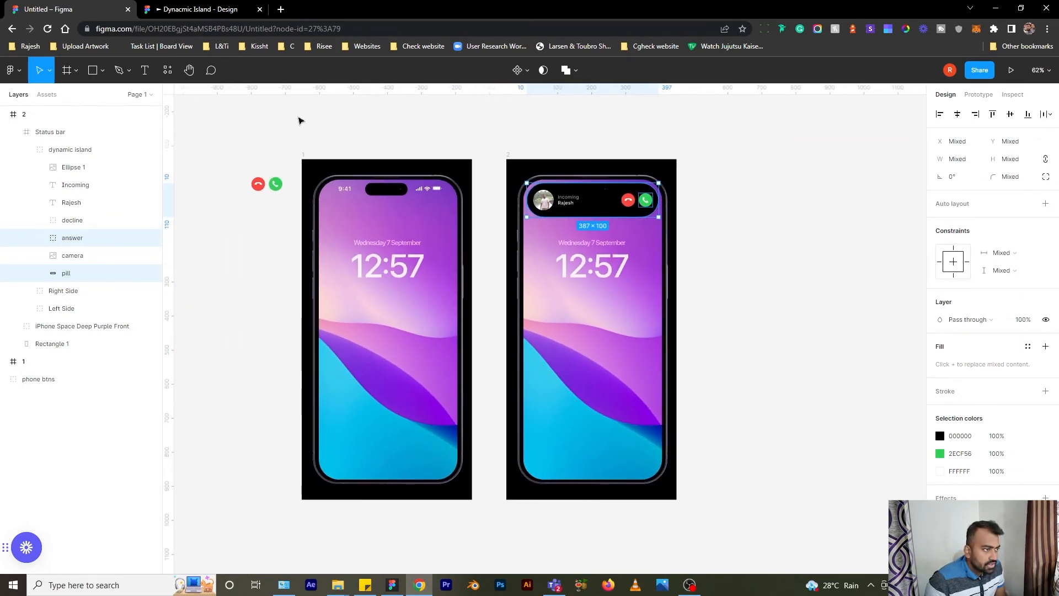
# - Connect the pill inside frame 1's dynamic island to frame 2 with an on-click Navigate to interaction
pyautogui.click(306, 158)
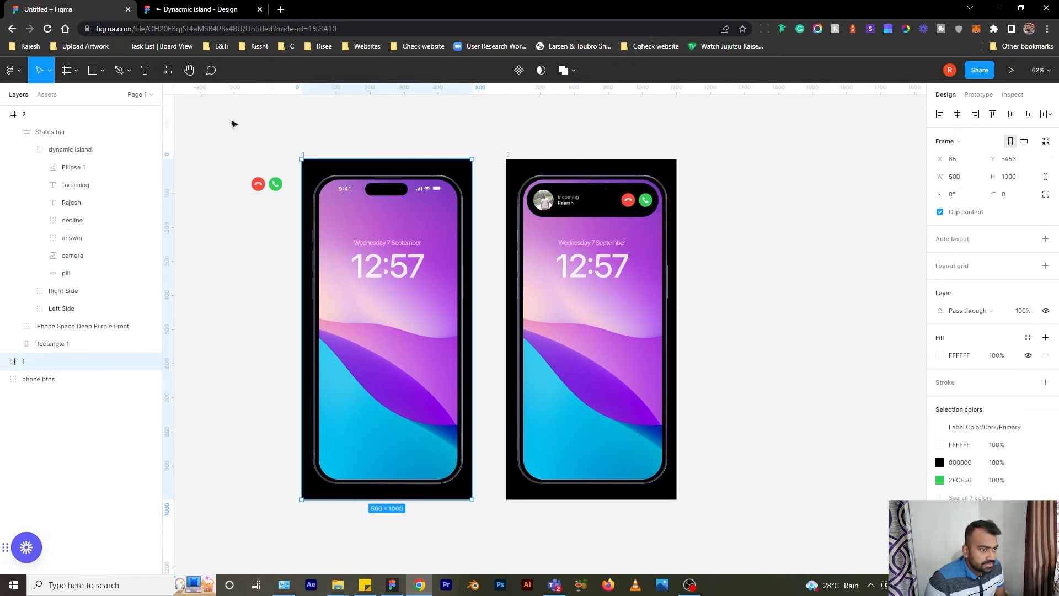
pyautogui.click(5, 114)
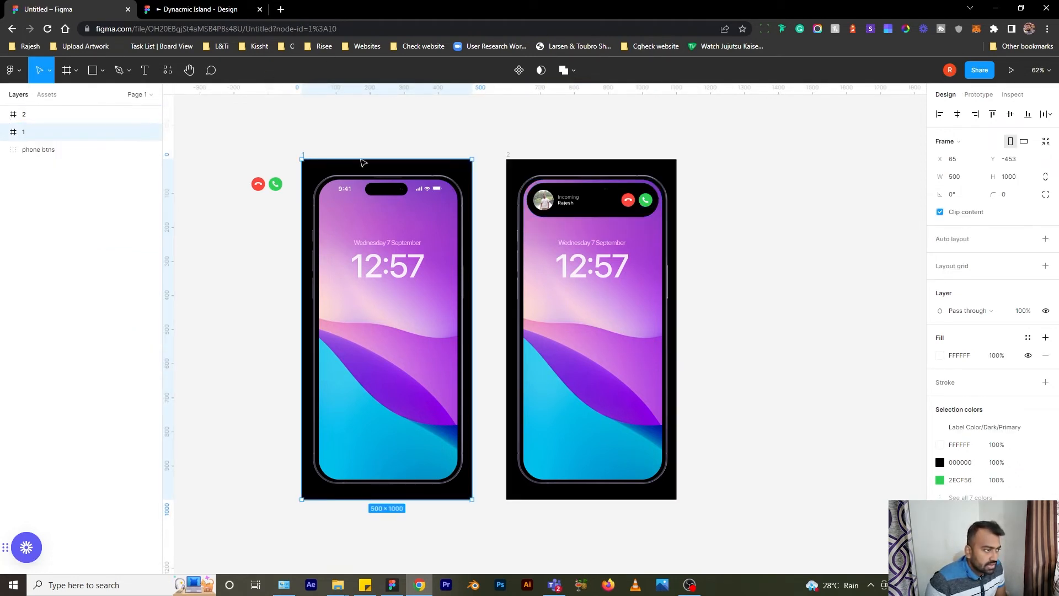
pyautogui.scroll(2, 398, 185)
pyautogui.doubleClick(375, 194)
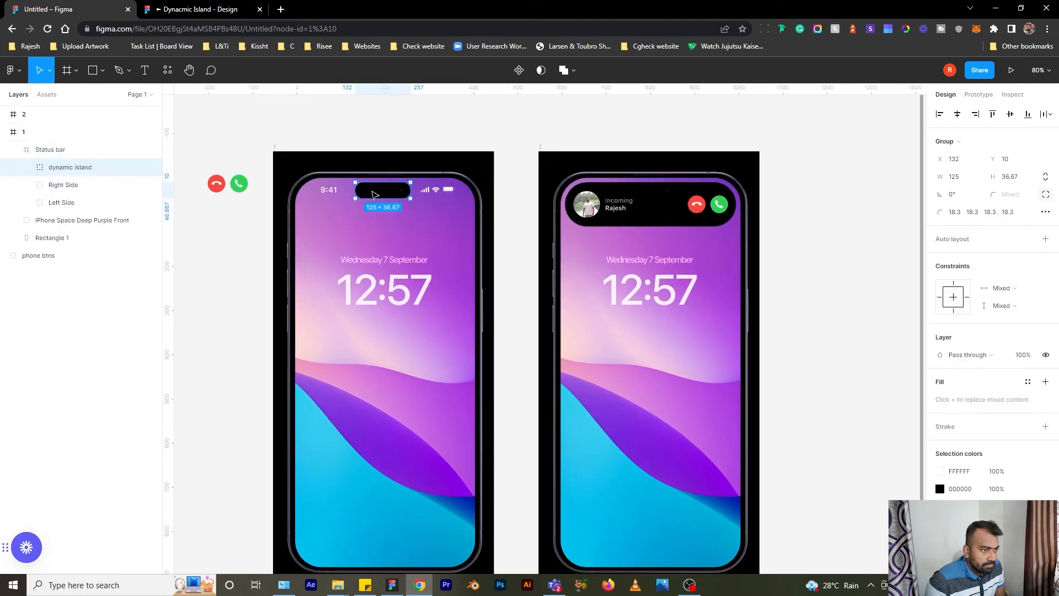
pyautogui.doubleClick(370, 189)
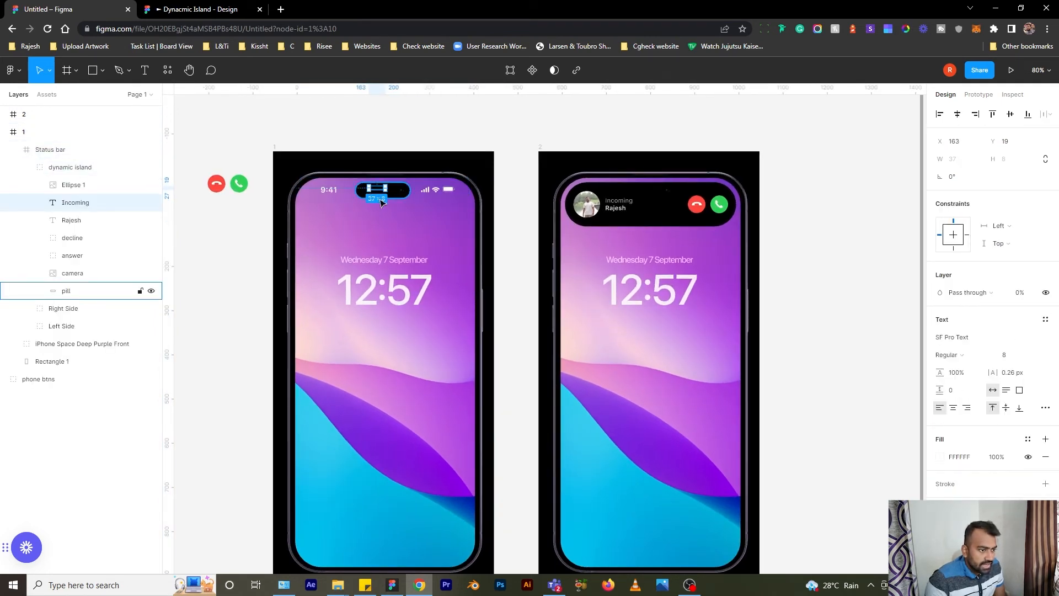
pyautogui.click(105, 291)
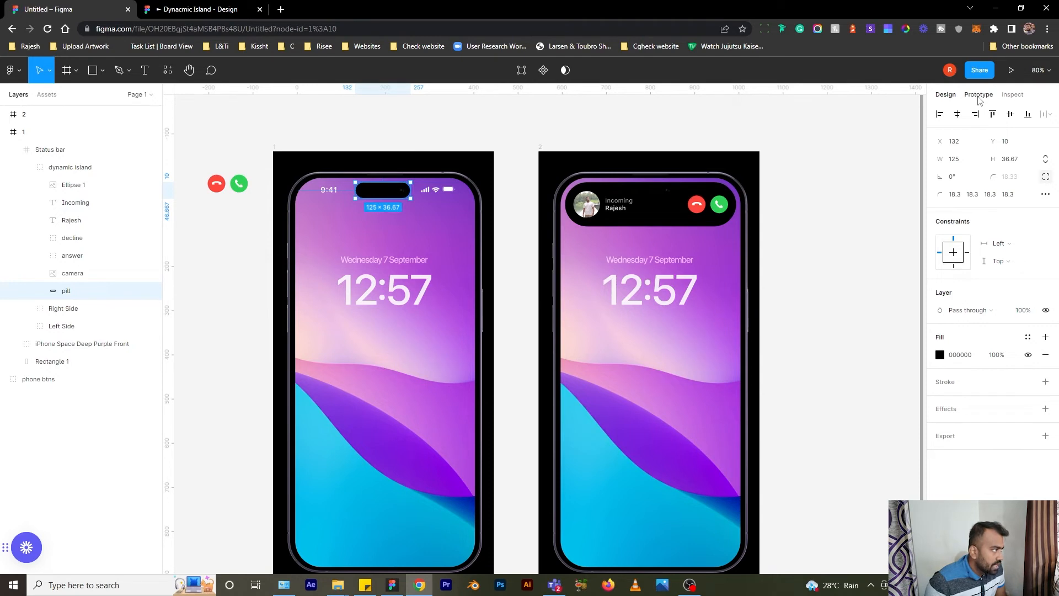
pyautogui.click(978, 95)
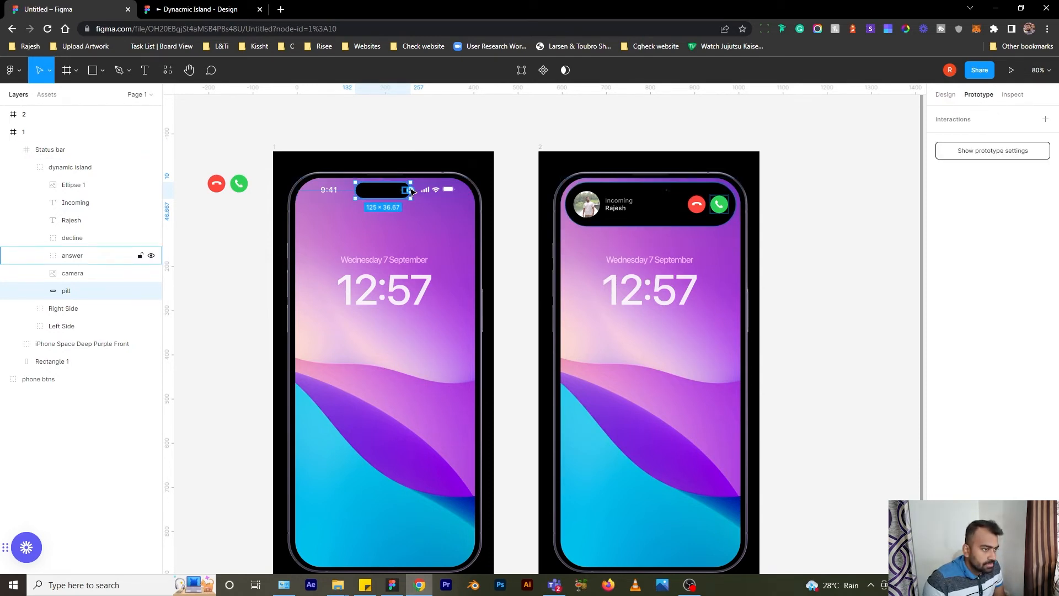
pyautogui.moveTo(411, 192); pyautogui.dragTo(421, 202)
pyautogui.moveTo(453, 257); pyautogui.dragTo(571, 395)
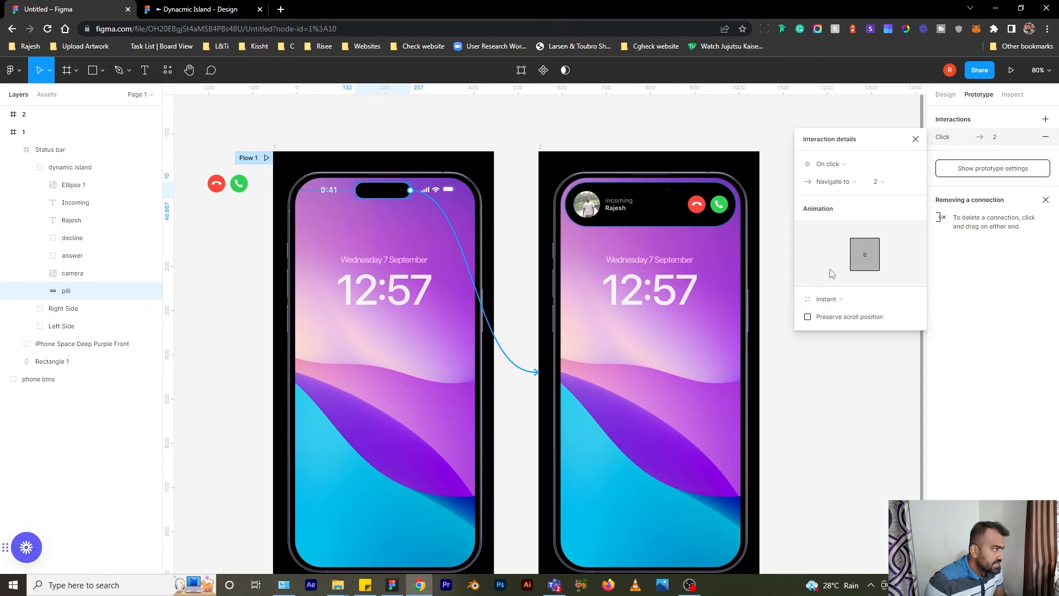
# - Set the pill interaction's animation to Smart animate with Ease in and out back easing
pyautogui.click(834, 300)
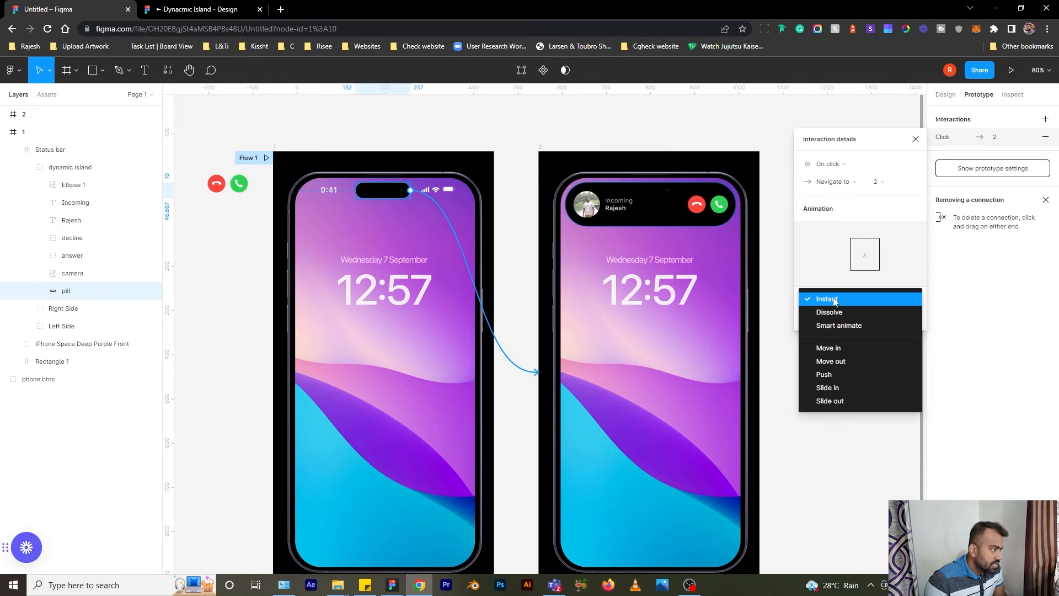
pyautogui.click(840, 328)
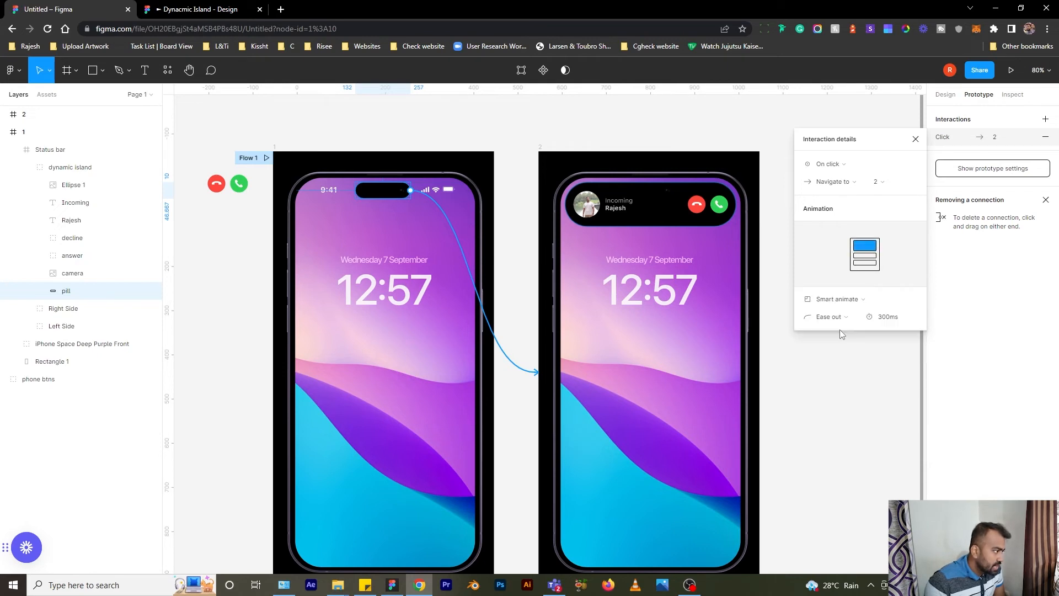
pyautogui.click(841, 321)
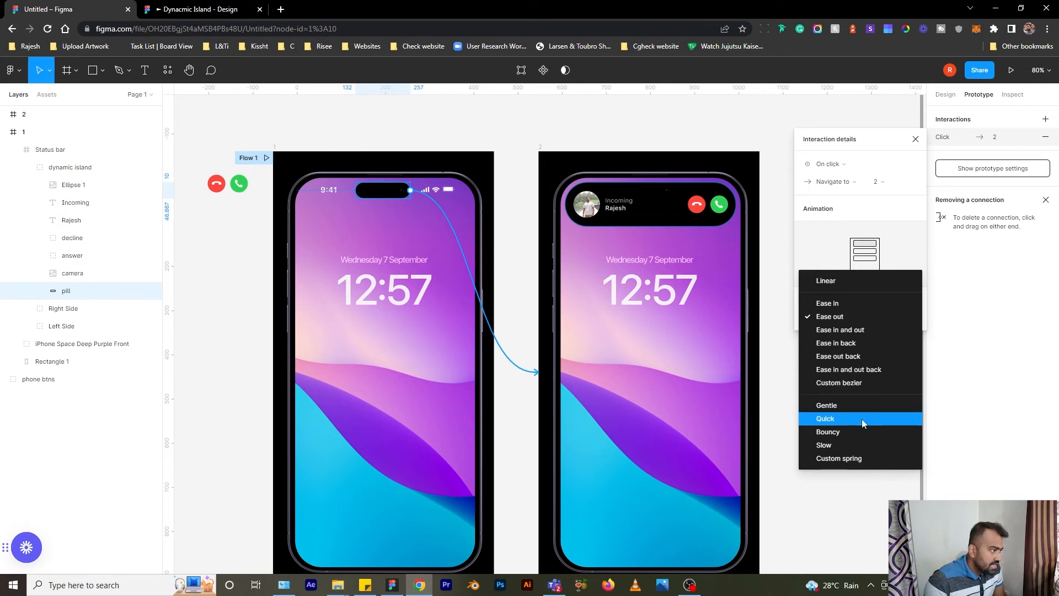
pyautogui.click(878, 375)
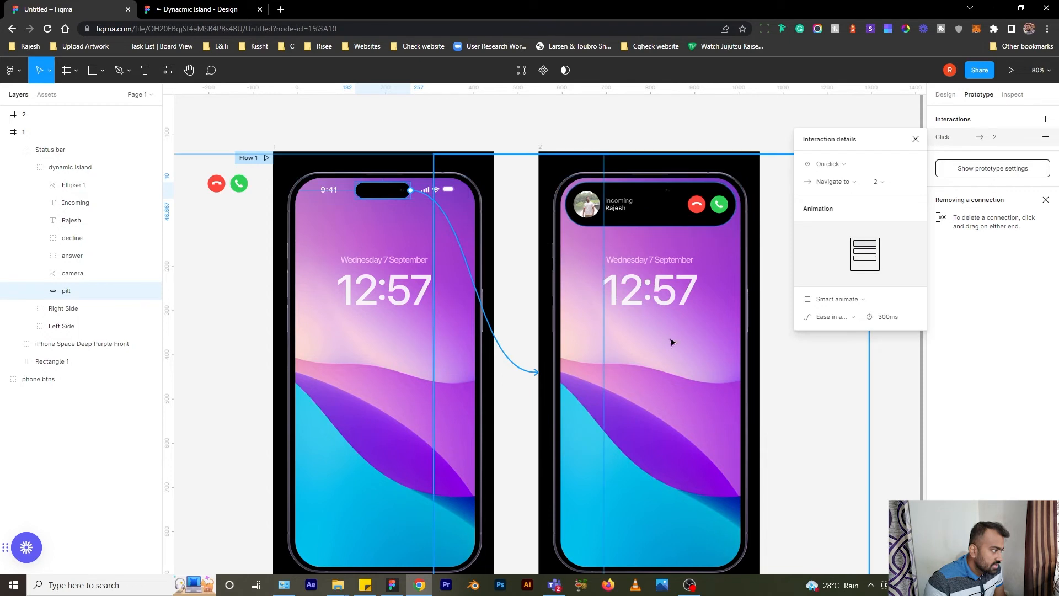
# - Connect the decline button in frame 2's expanded island to frame 1 with an on-click Navigate to interaction
pyautogui.click(698, 215)
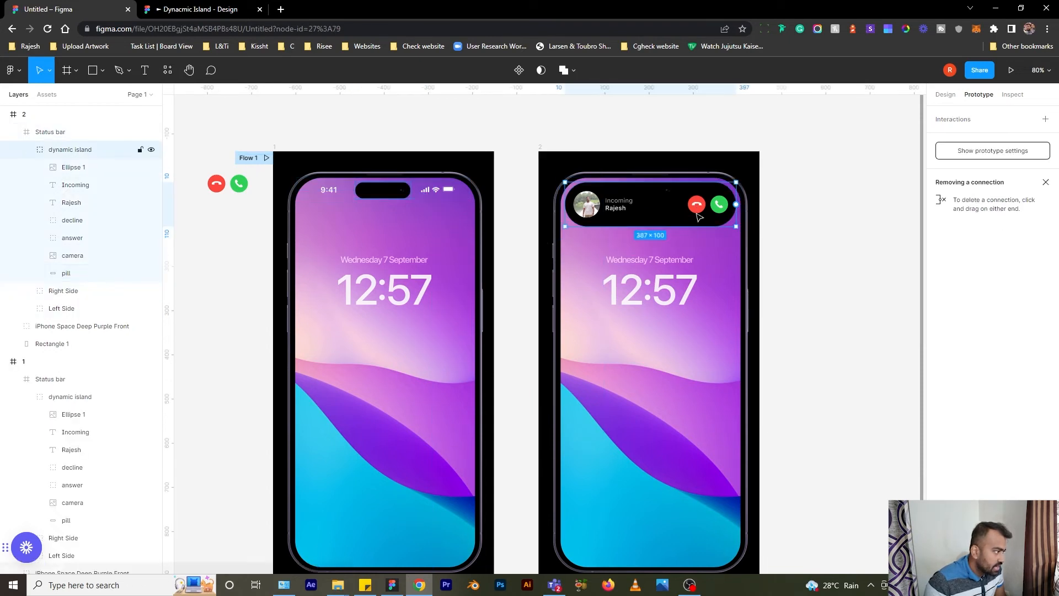
pyautogui.doubleClick(696, 212)
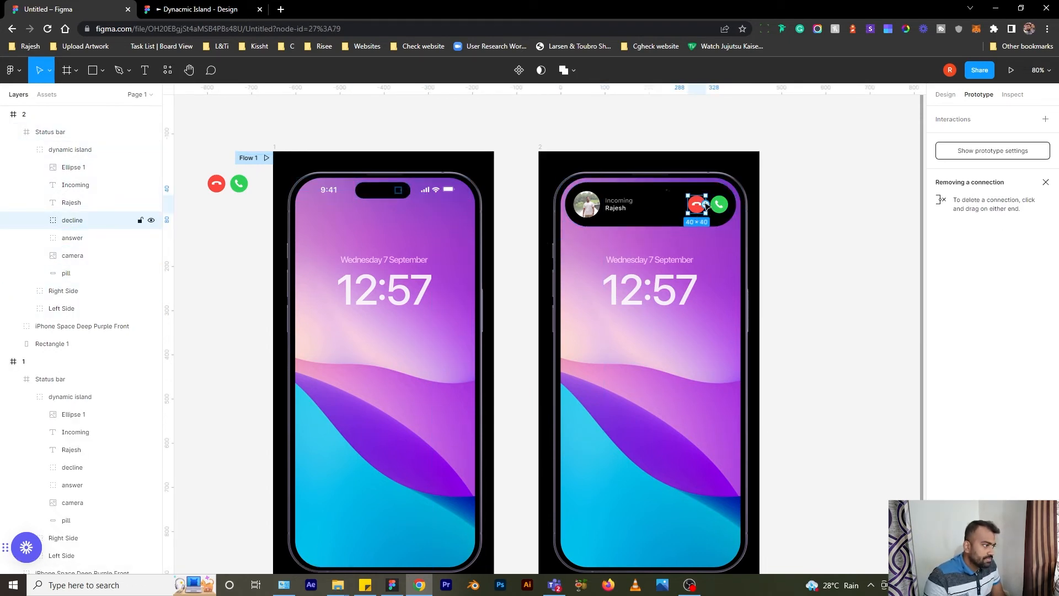
pyautogui.moveTo(706, 205); pyautogui.dragTo(479, 424)
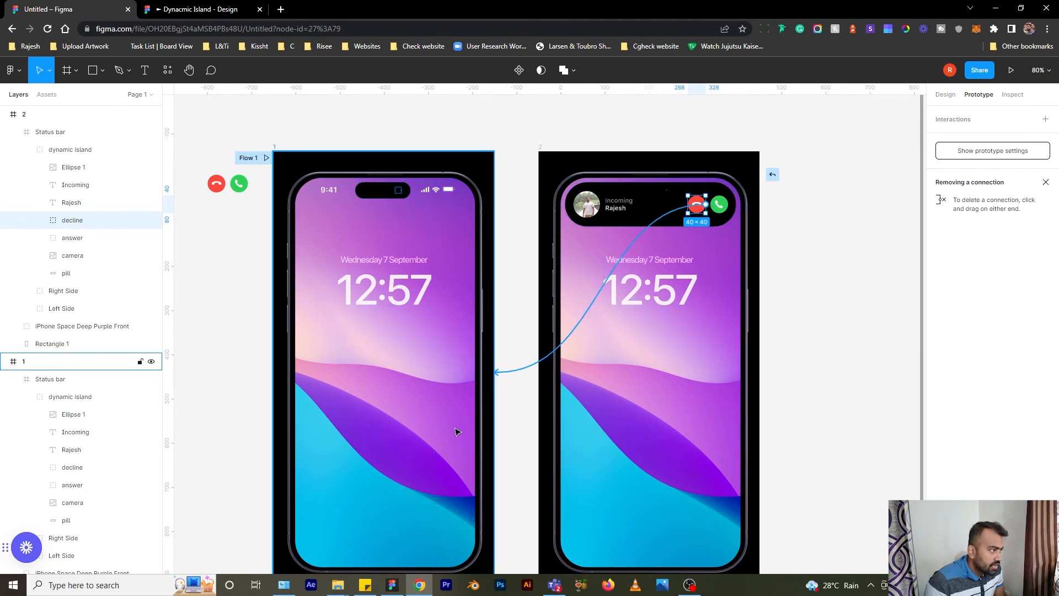
pyautogui.moveTo(456, 432); pyautogui.dragTo(456, 432)
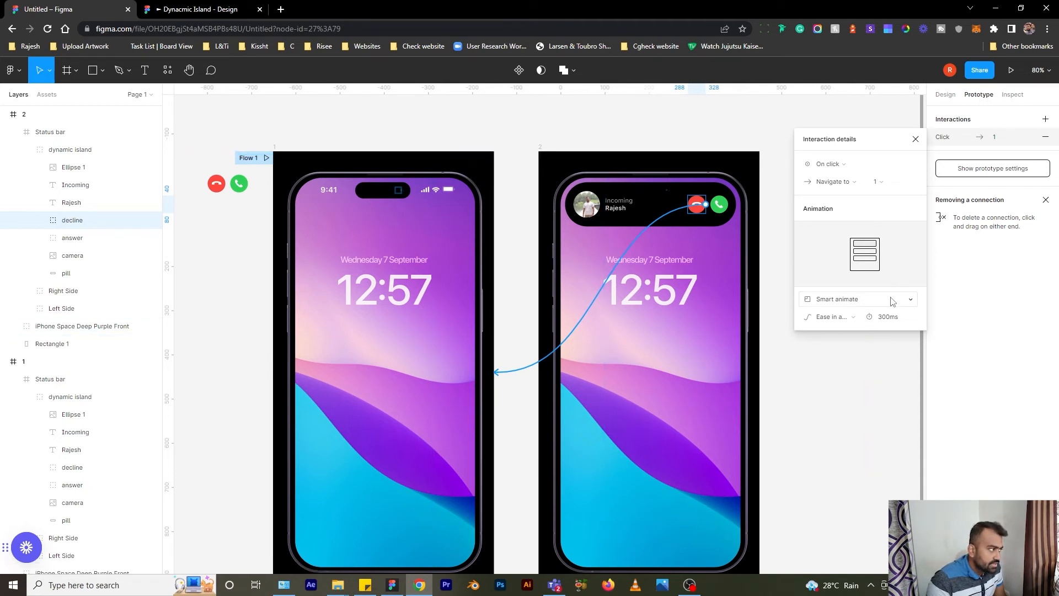
# - Play Flow 1 and test expanding the island and declining the call
pyautogui.click(267, 158)
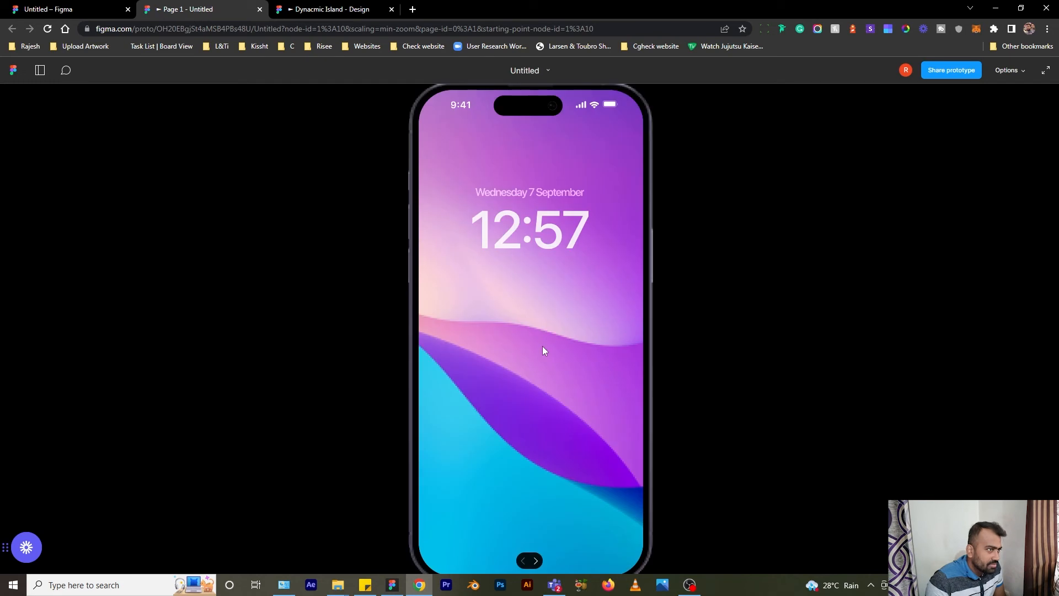
pyautogui.click(520, 112)
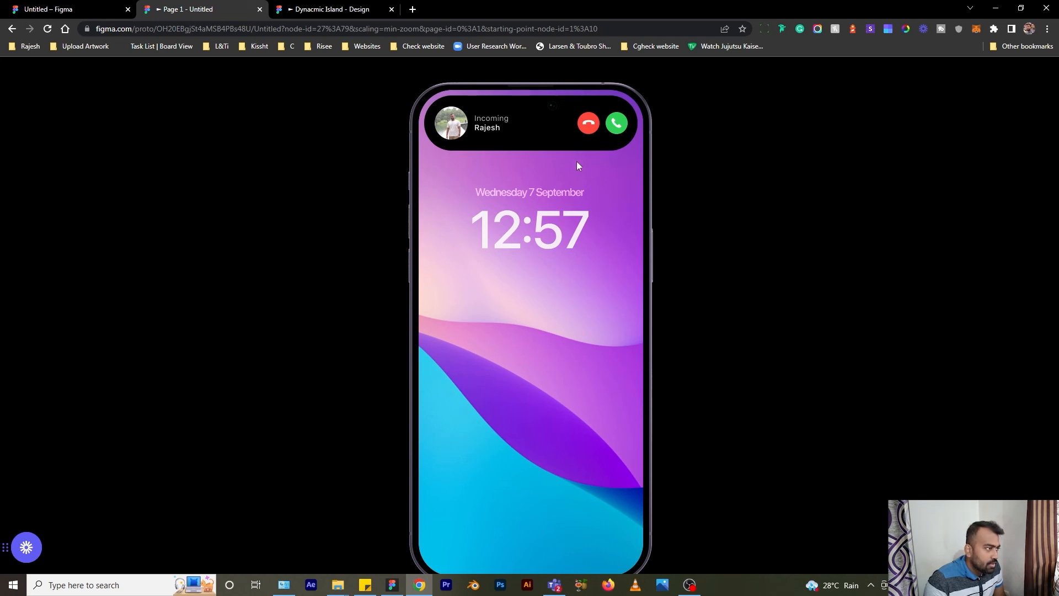
pyautogui.click(588, 126)
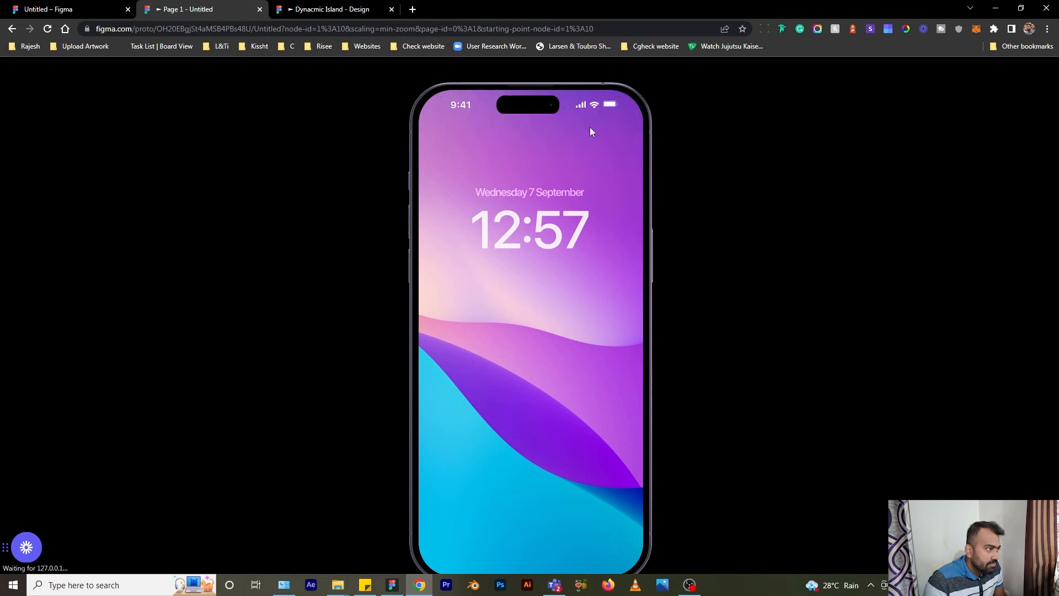
# - Try Quick easing on the decline button's Smart animate interaction to frame 1
pyautogui.click(49, 9)
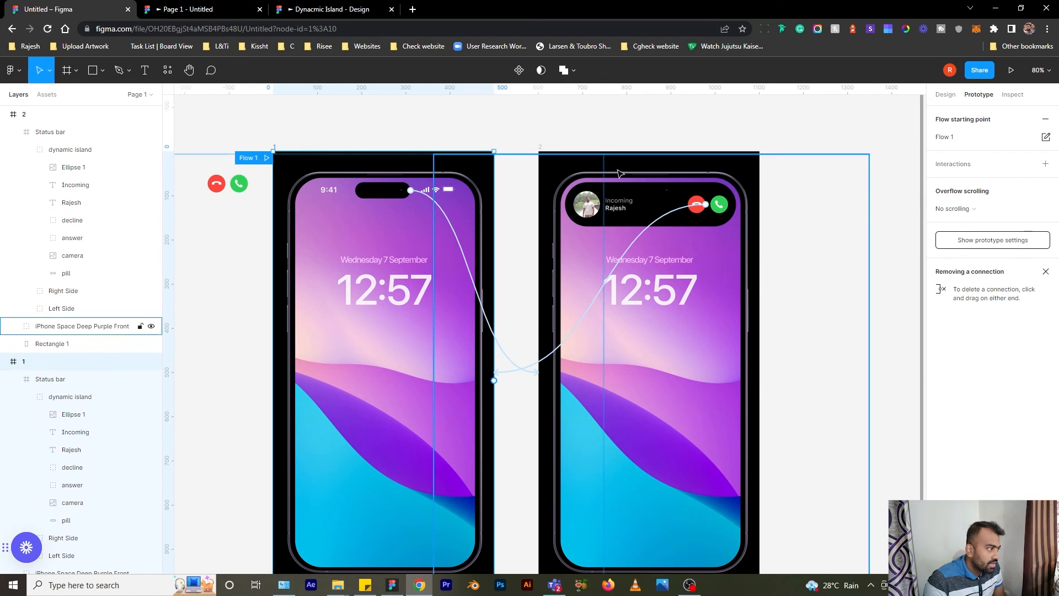
pyautogui.click(817, 287)
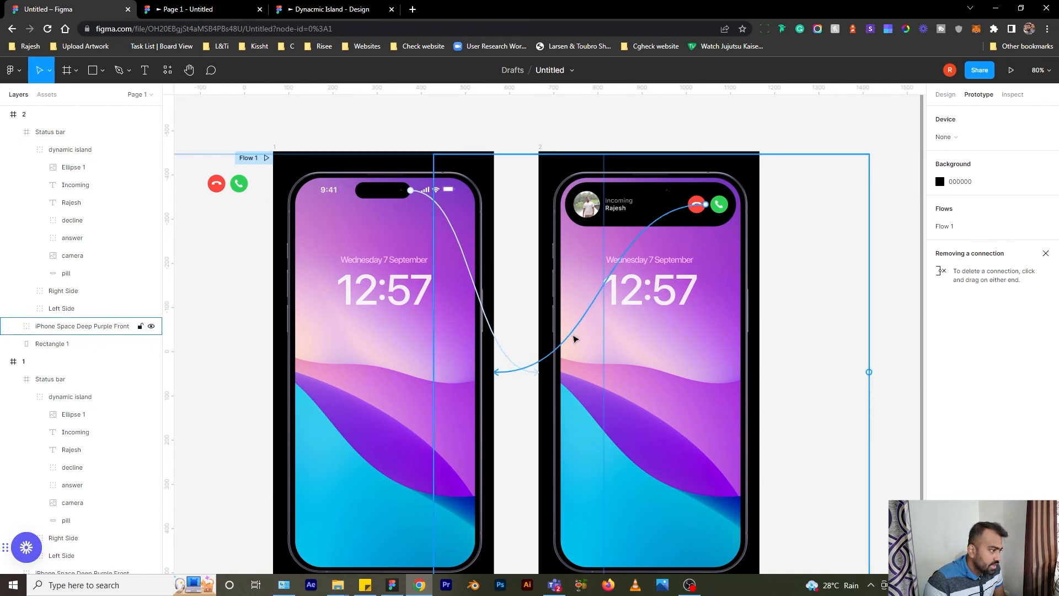
pyautogui.click(575, 340)
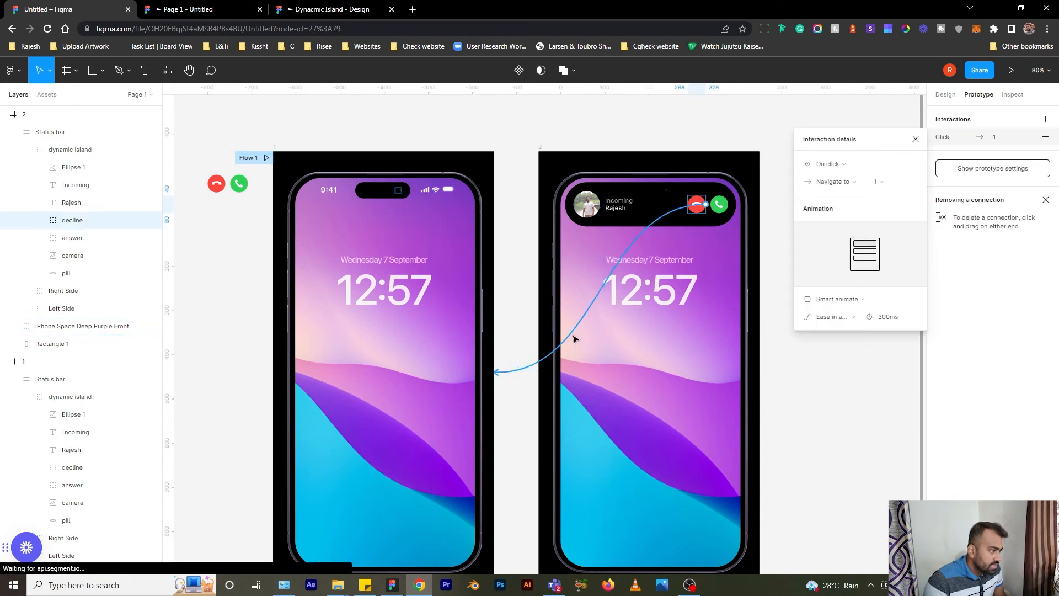
pyautogui.click(848, 317)
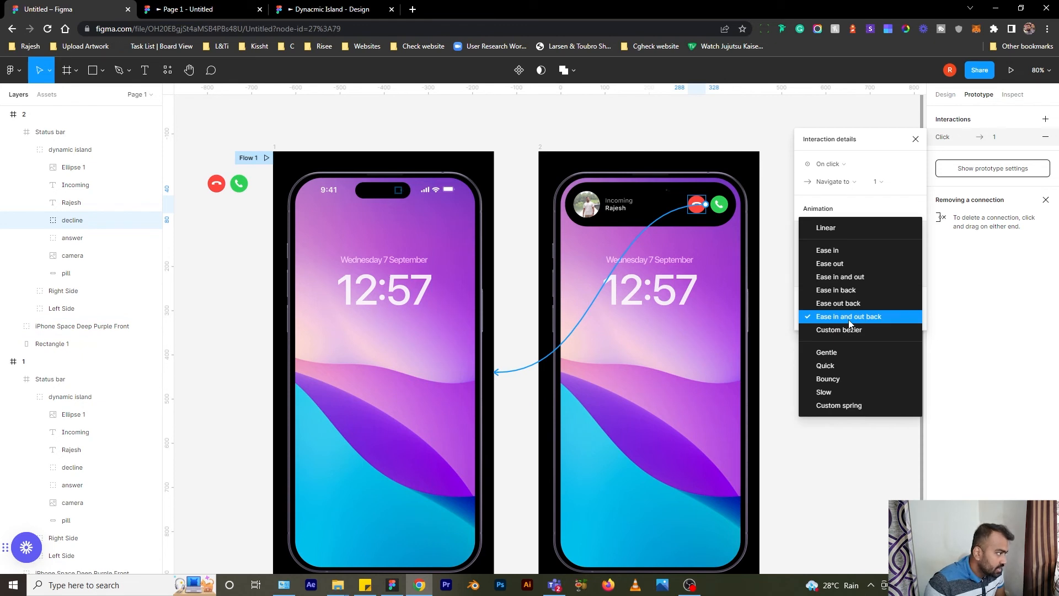
pyautogui.click(846, 366)
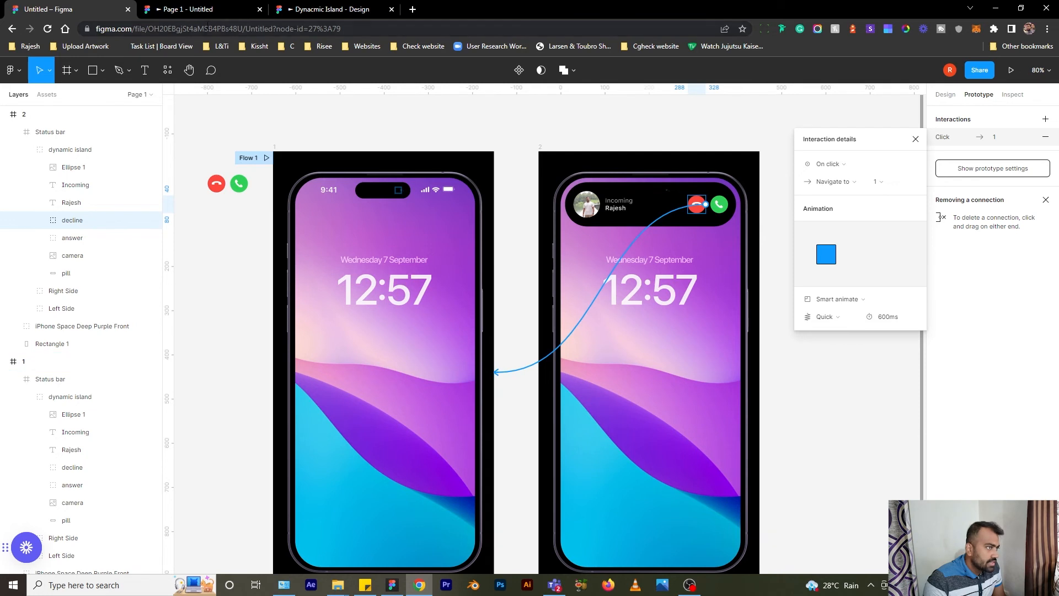
# - Replay the prototype several times, expanding the island and declining the call to check the Quick collapse
pyautogui.click(198, 10)
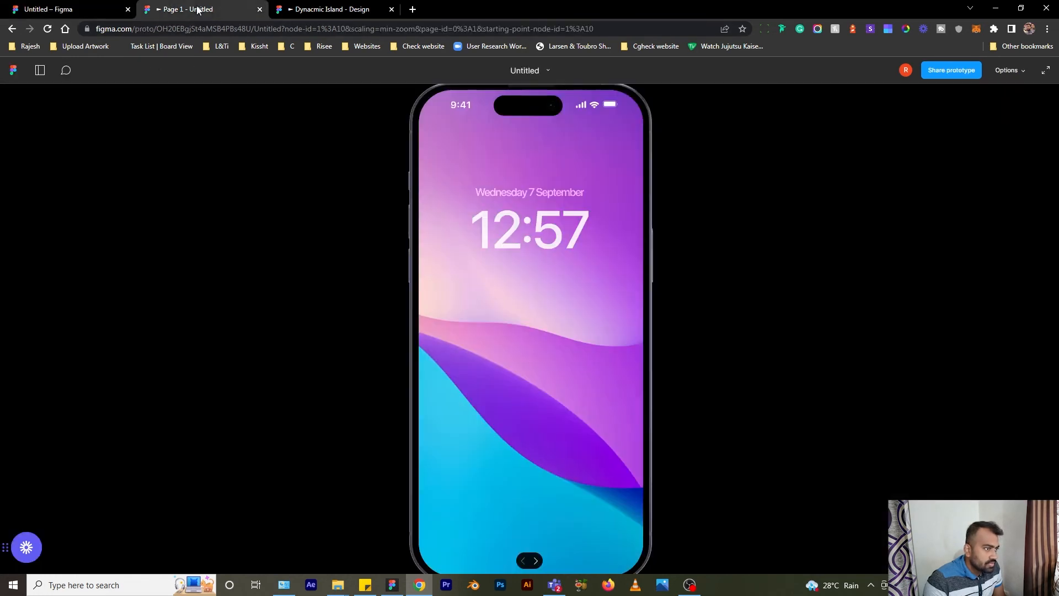
pyautogui.click(534, 108)
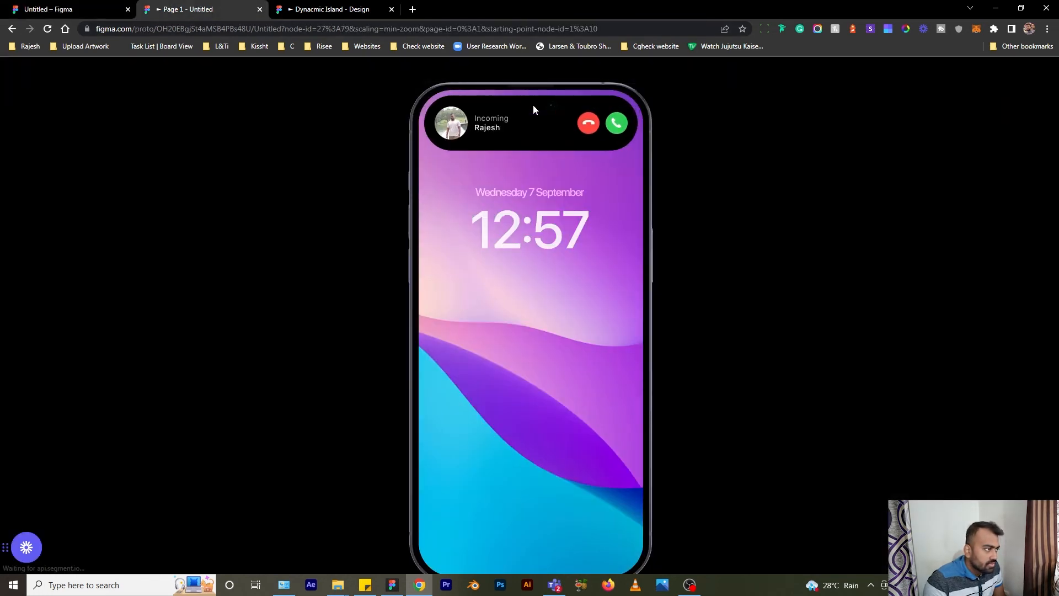
pyautogui.click(590, 131)
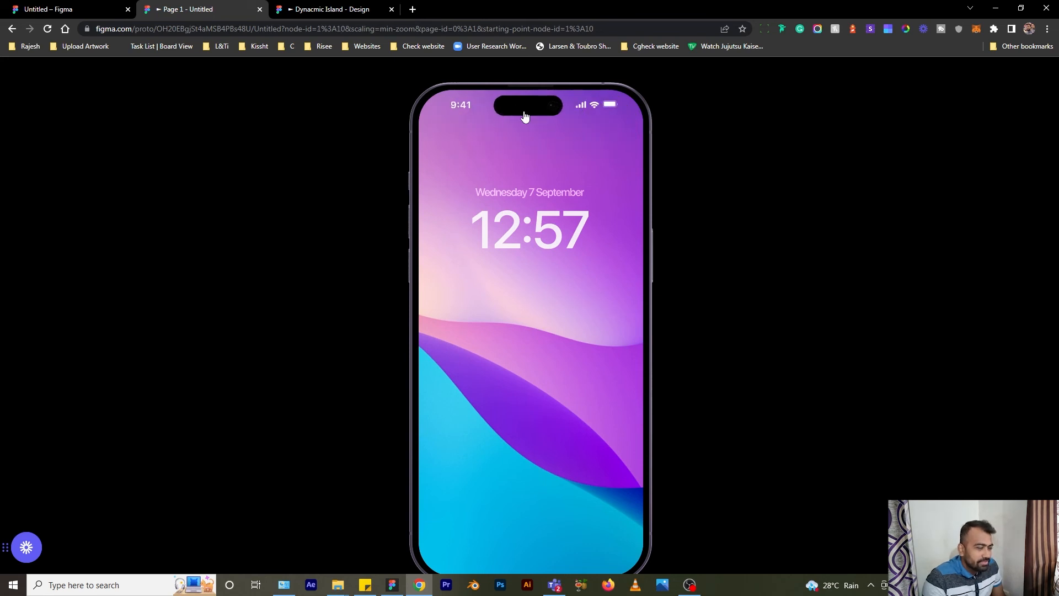
pyautogui.click(525, 116)
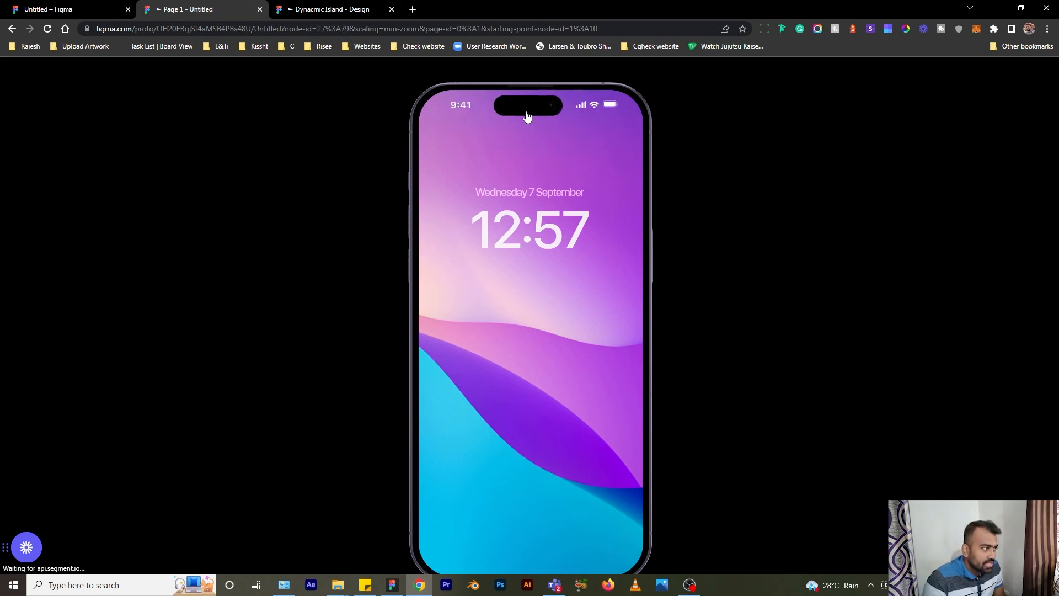
pyautogui.click(588, 124)
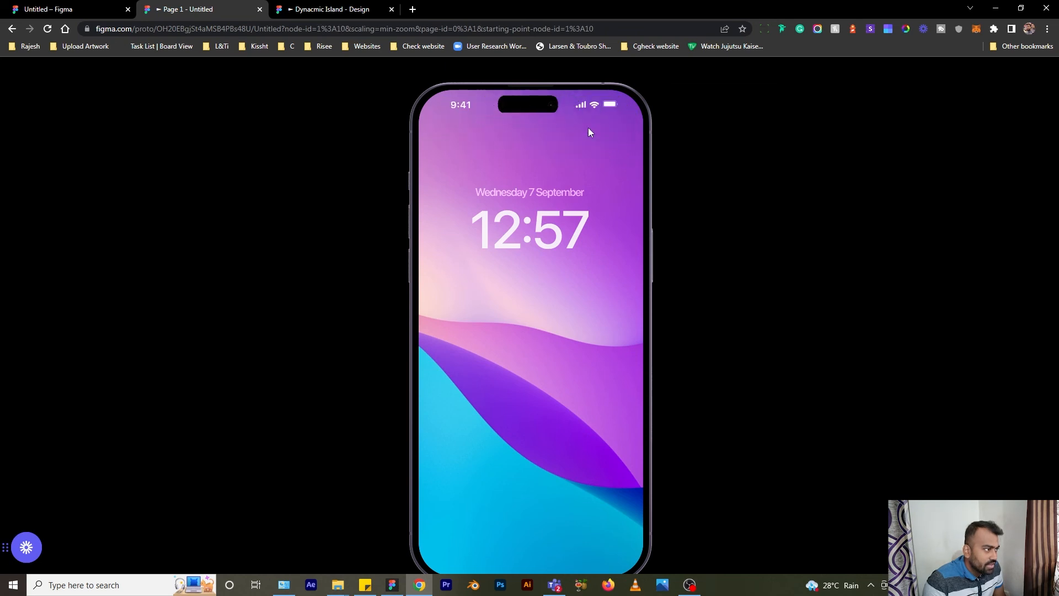
pyautogui.click(525, 108)
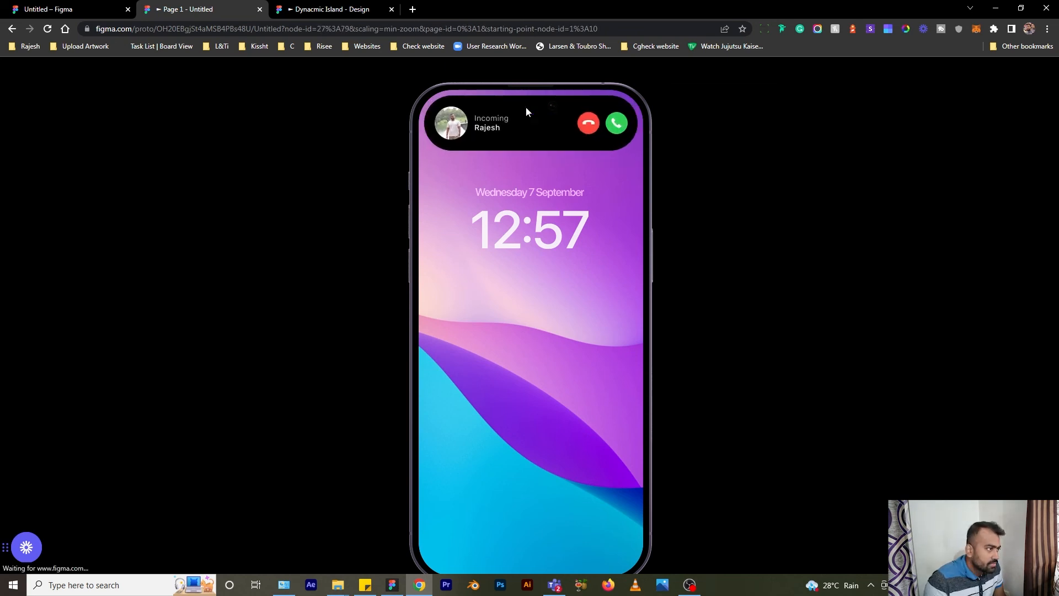
pyautogui.click(588, 129)
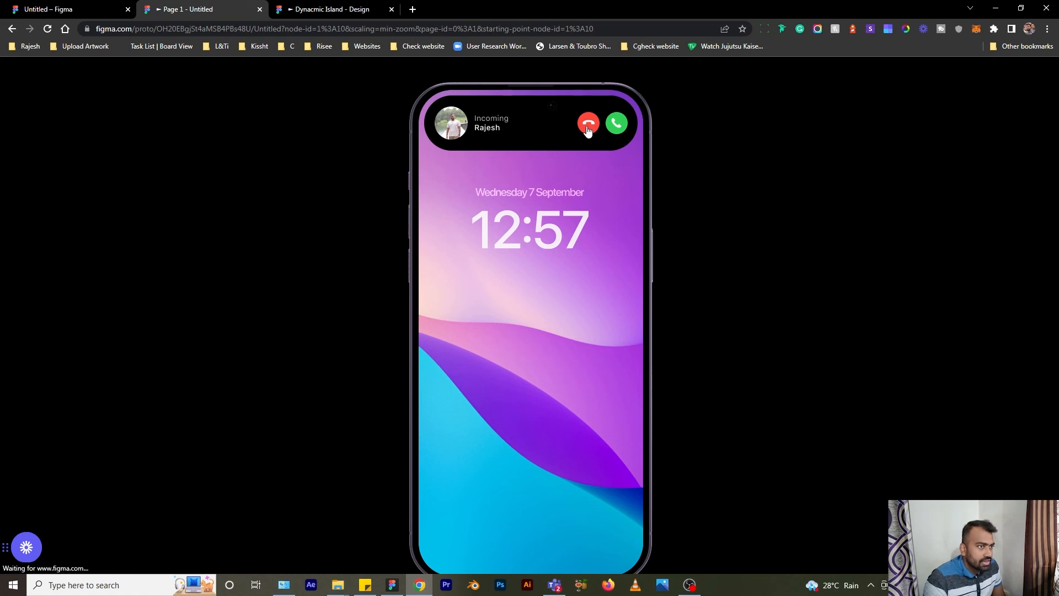
# - Try Bouncy easing on the decline button's interaction to frame 1
pyautogui.click(22, 10)
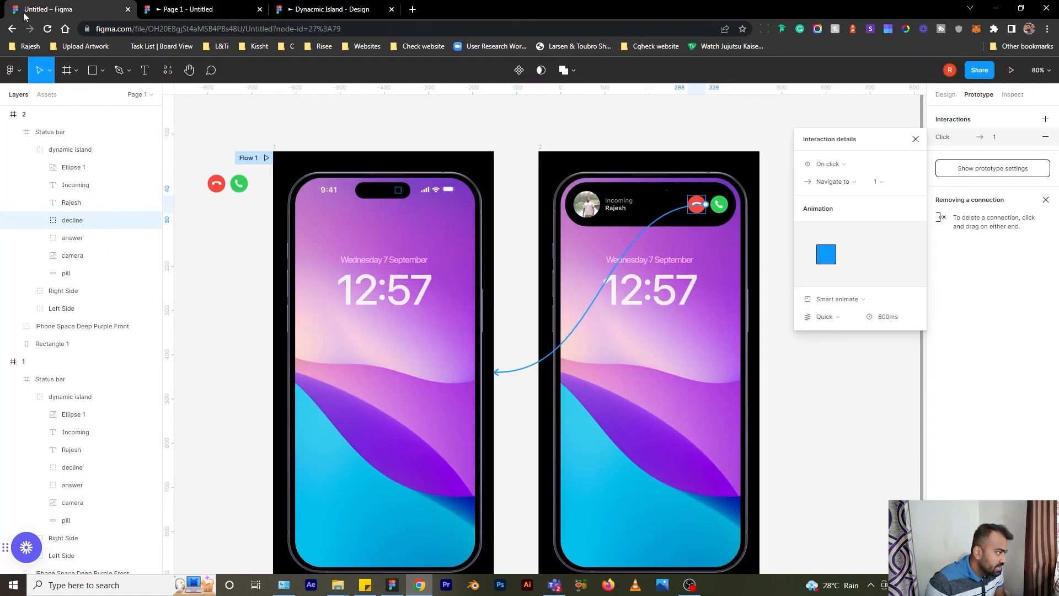
pyautogui.click(847, 316)
pyautogui.click(845, 329)
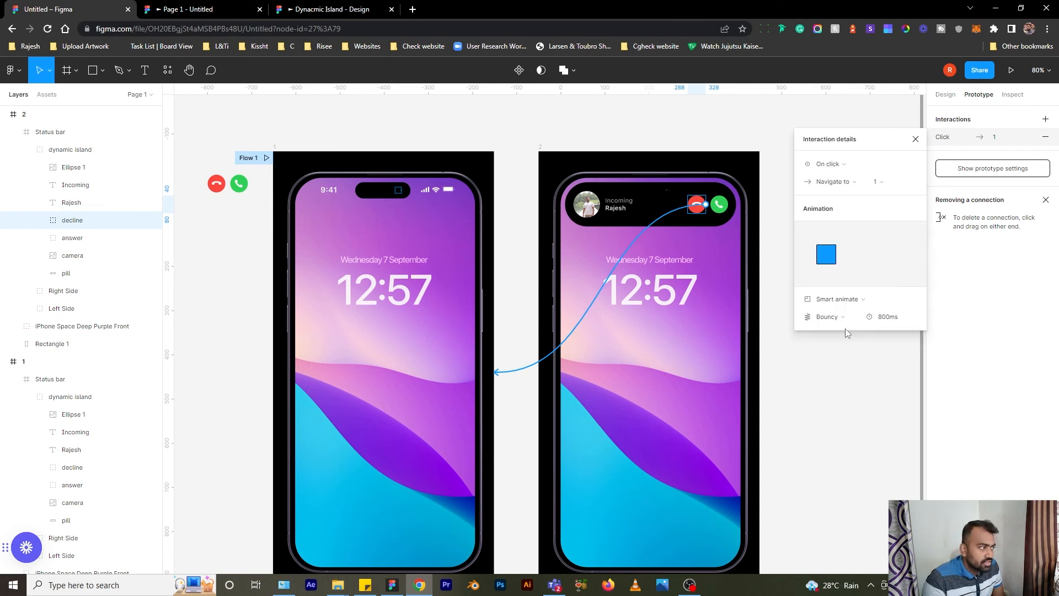
# - Expand the island in the prototype preview and decline the call to check the Bouncy collapse
pyautogui.click(180, 7)
pyautogui.click(510, 106)
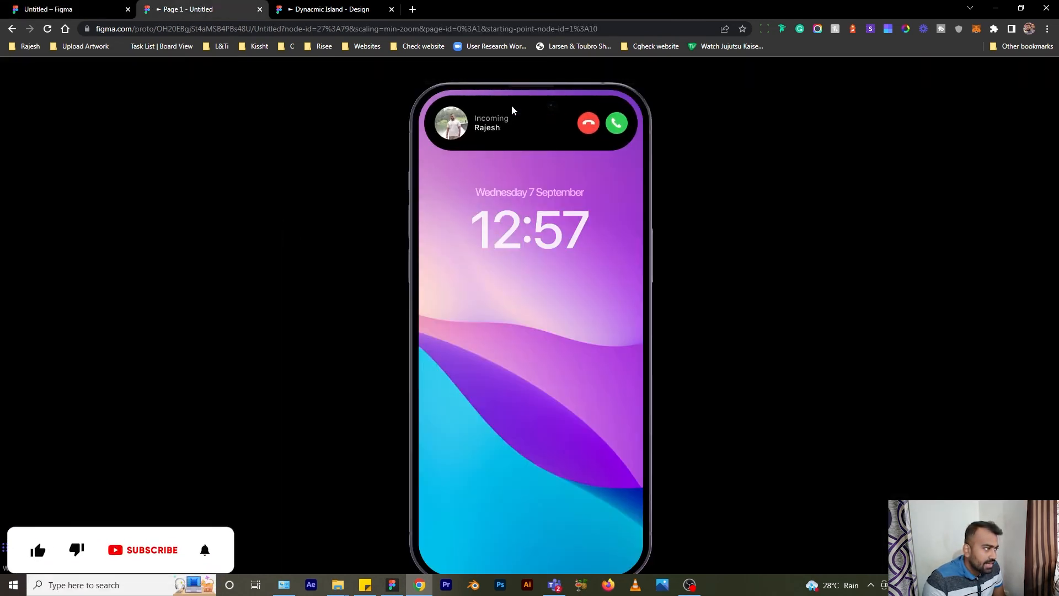
pyautogui.click(587, 128)
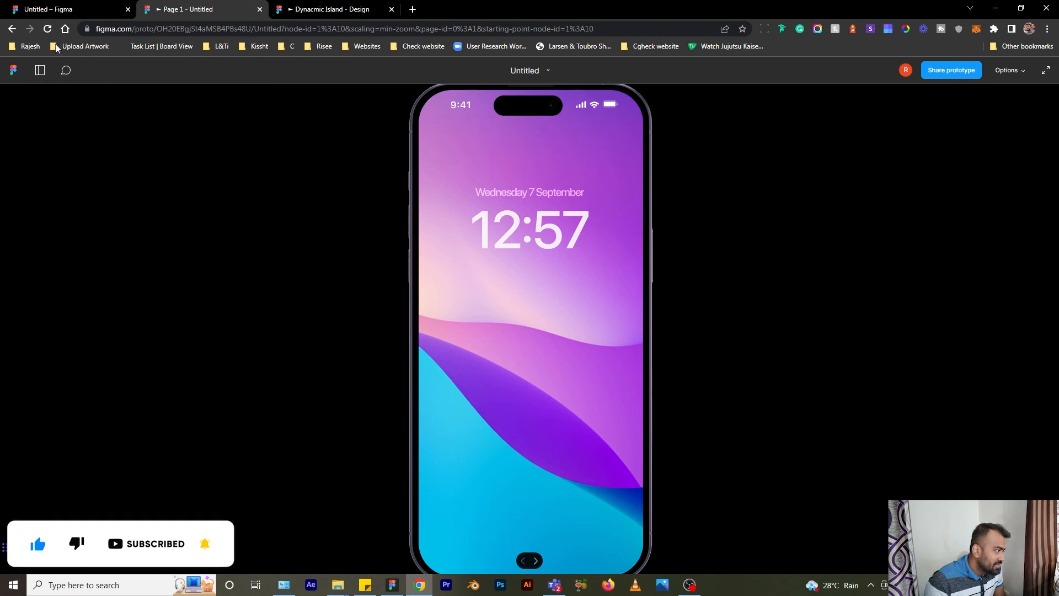
# - Try Gentle easing on the decline button's interaction to frame 1
pyautogui.click(48, 6)
pyautogui.click(854, 318)
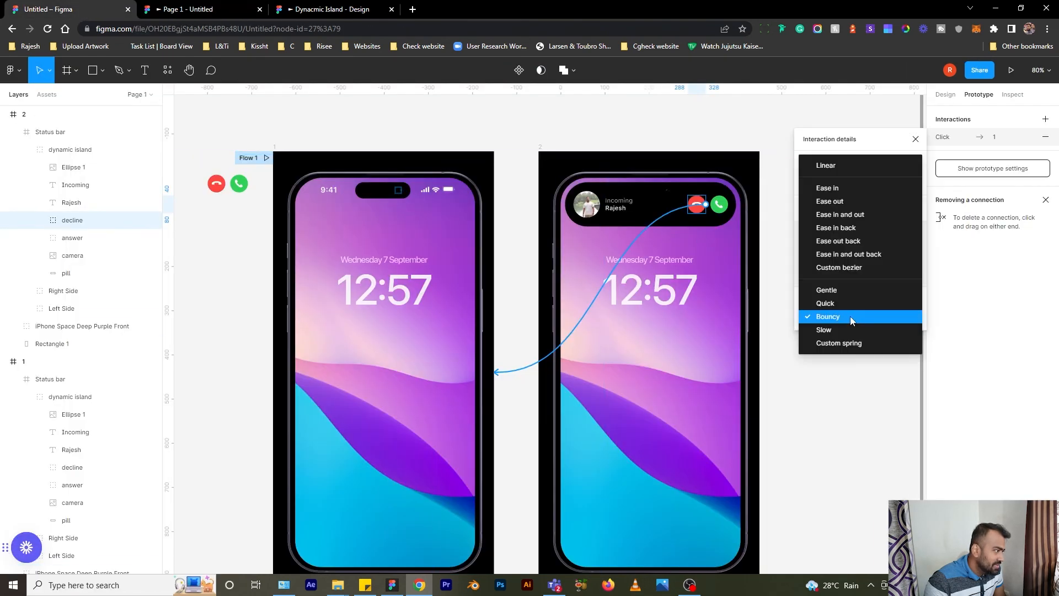
pyautogui.click(845, 288)
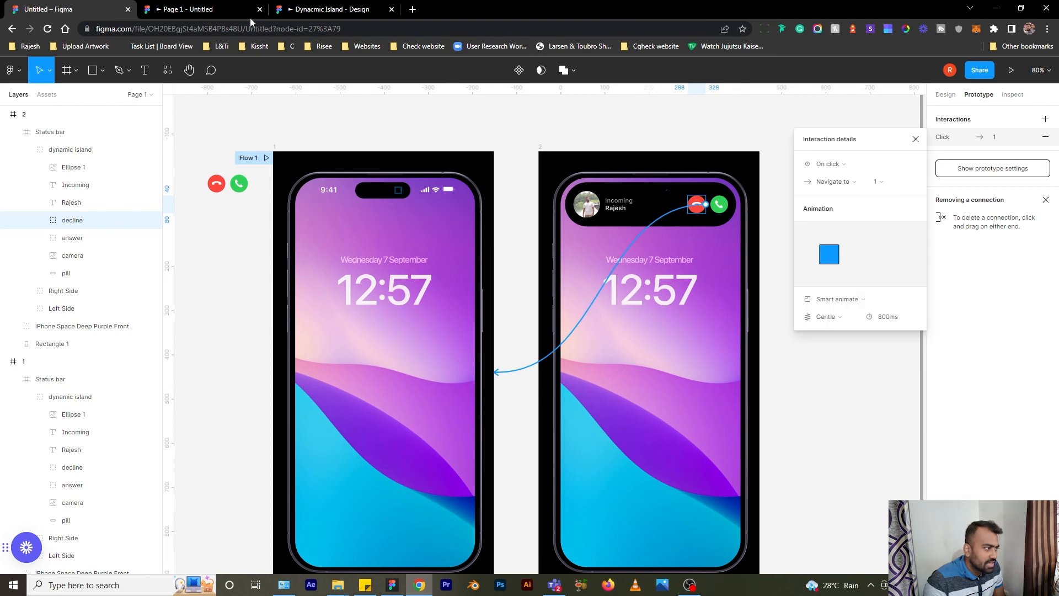
# - Expand the island in the prototype preview and decline the call to check the Gentle collapse
pyautogui.click(209, 7)
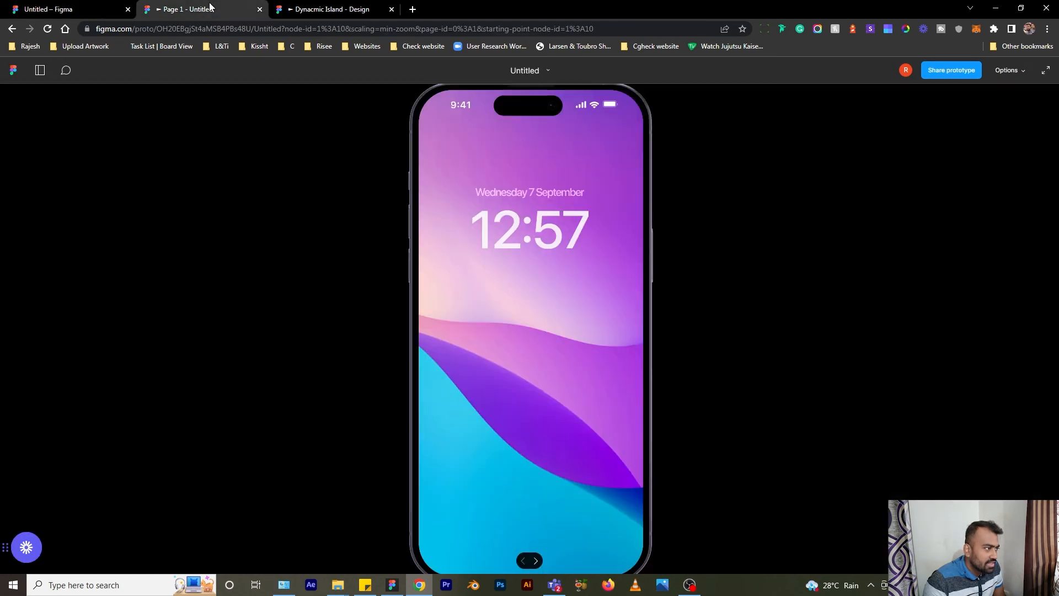
pyautogui.click(527, 108)
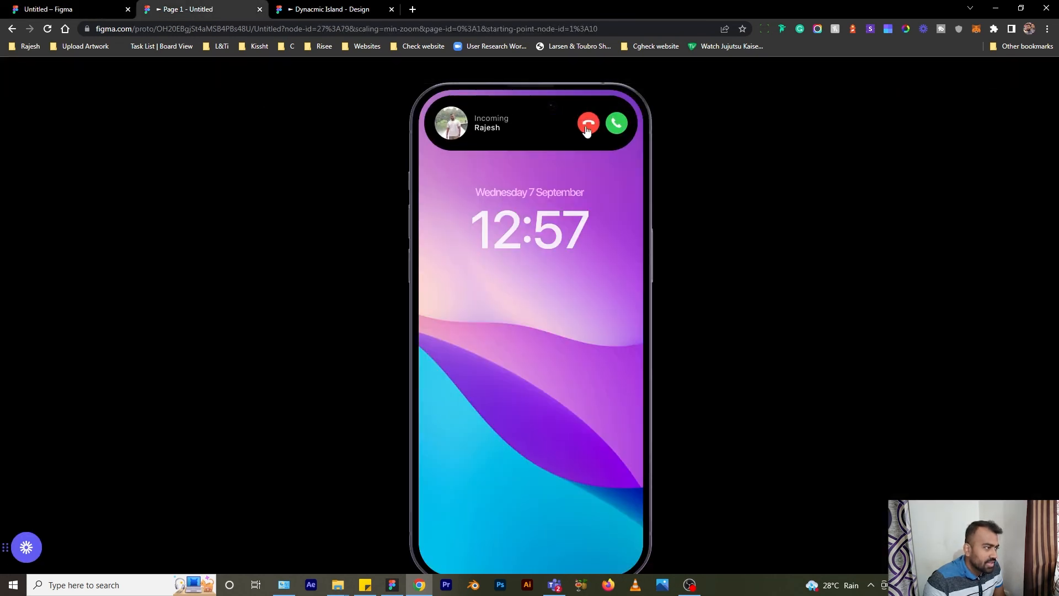
pyautogui.click(586, 129)
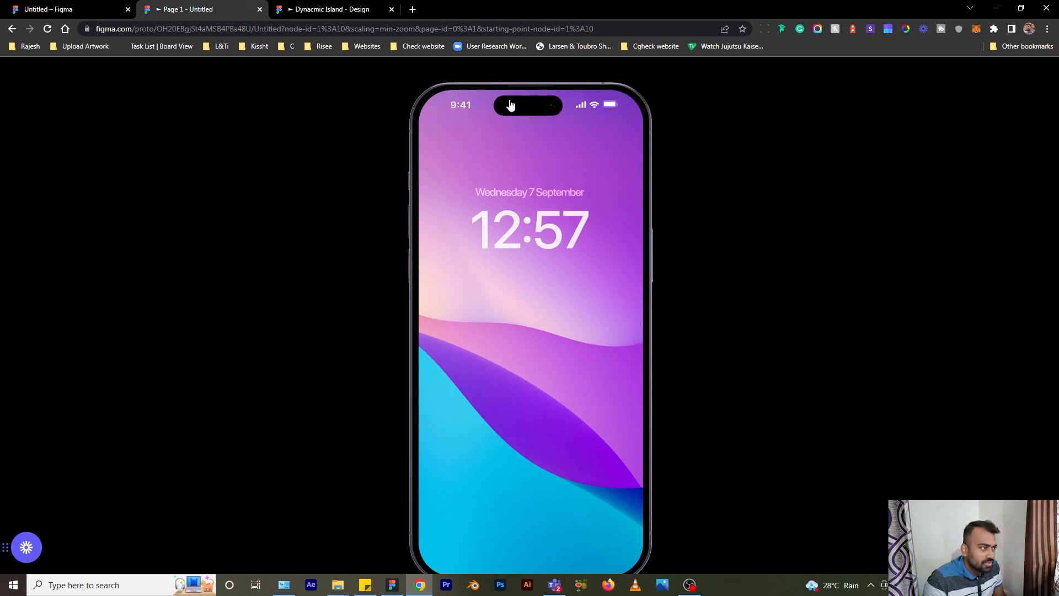
# - Set the decline button's Smart animate interaction to Ease in and out back easing
pyautogui.click(62, 9)
pyautogui.click(849, 300)
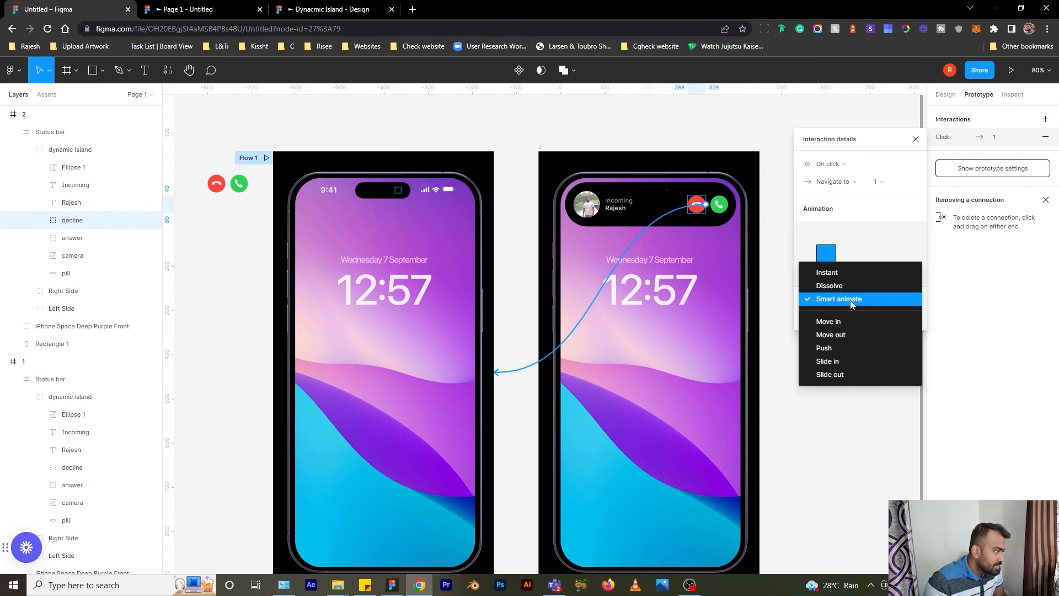
pyautogui.click(851, 303)
pyautogui.click(850, 315)
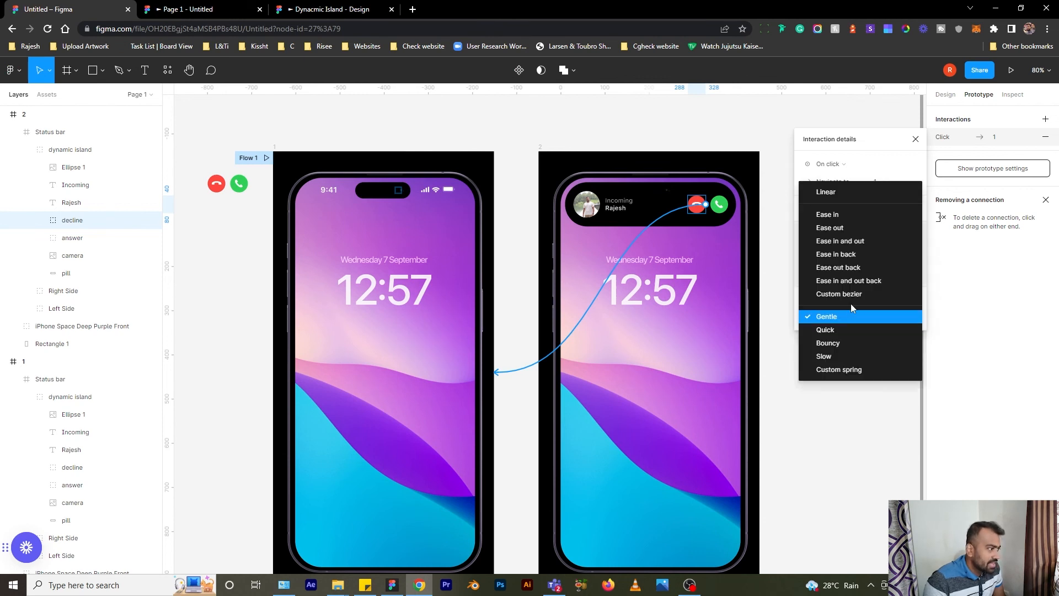
pyautogui.click(853, 284)
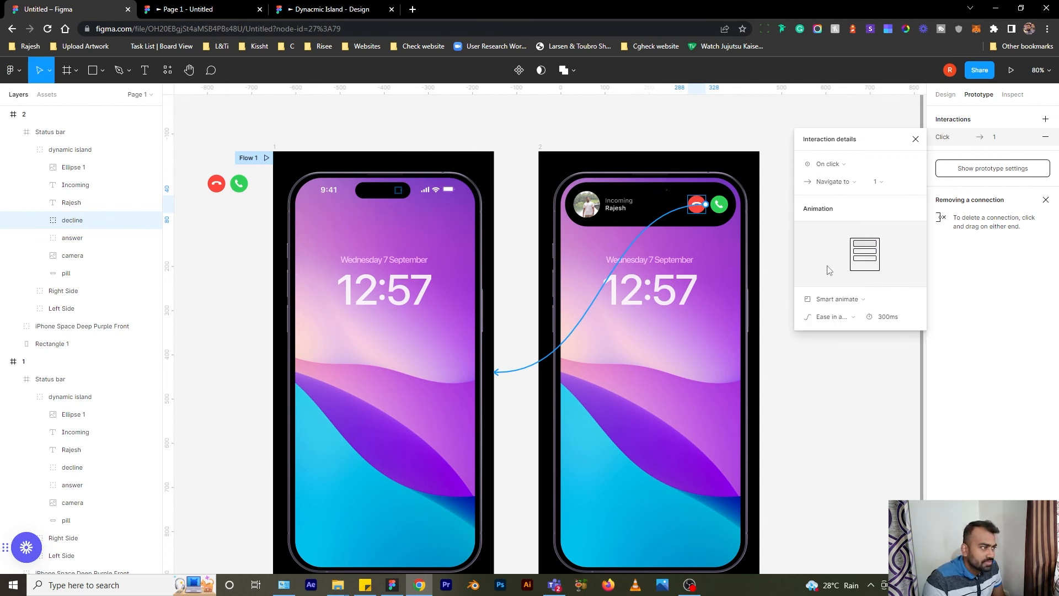
# - Test the island's expand and decline transitions in the preview with Ease in and out back, and return to the design file
pyautogui.click(191, 12)
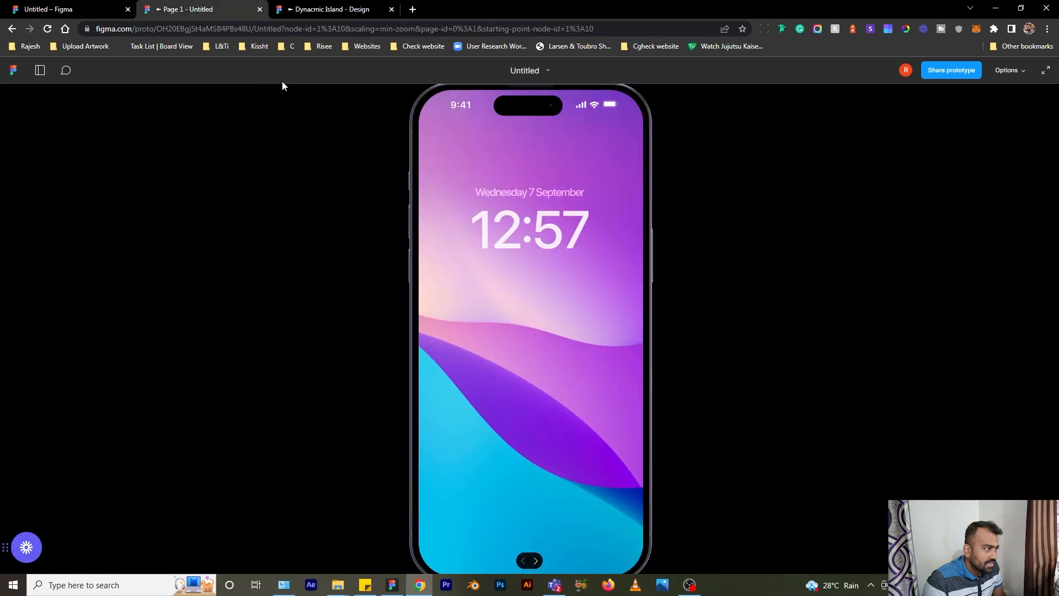
pyautogui.click(519, 105)
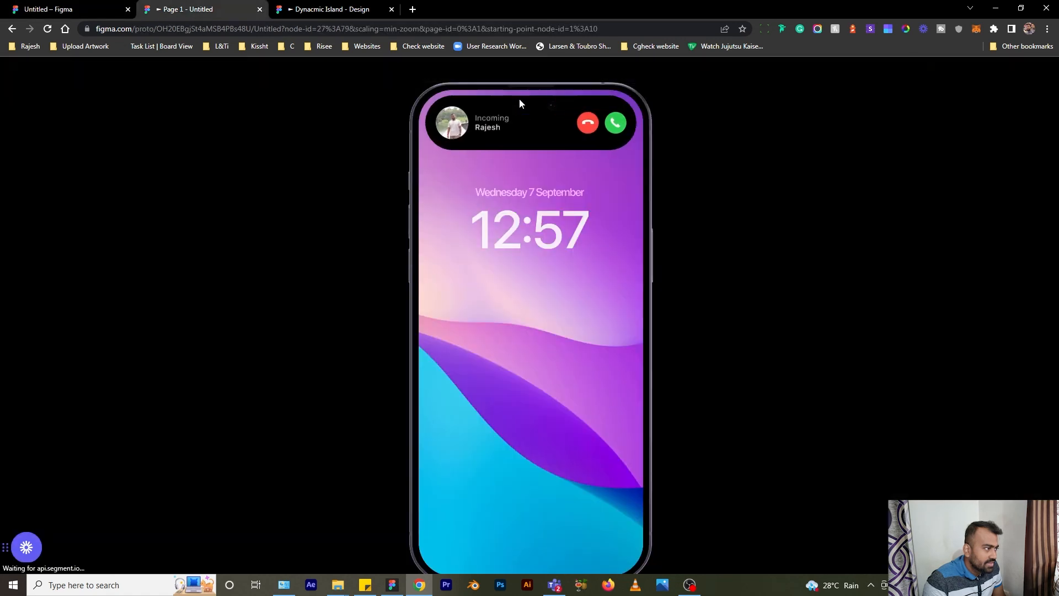
pyautogui.click(589, 124)
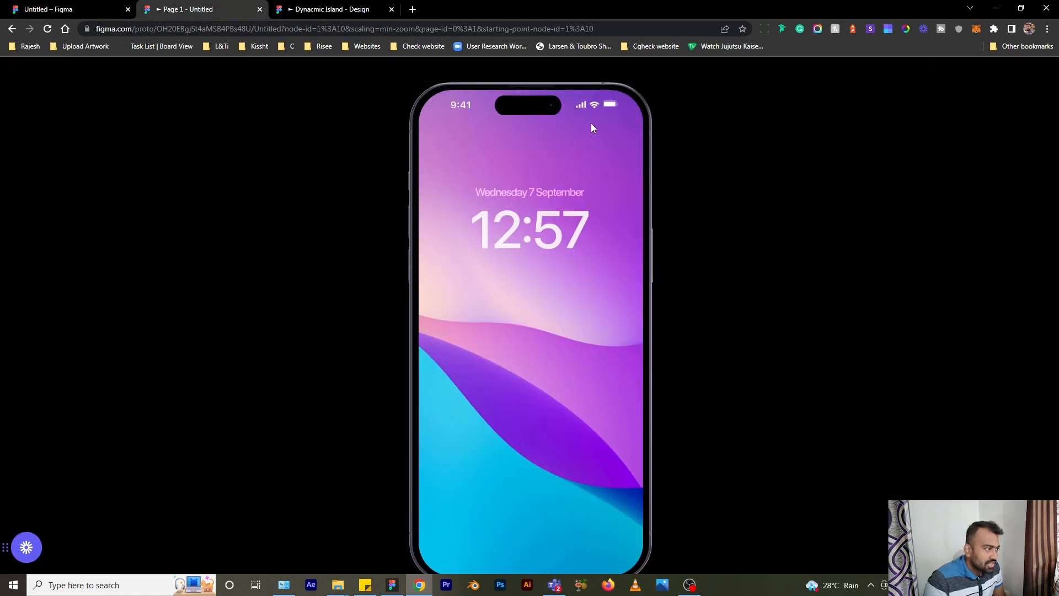
pyautogui.click(57, 9)
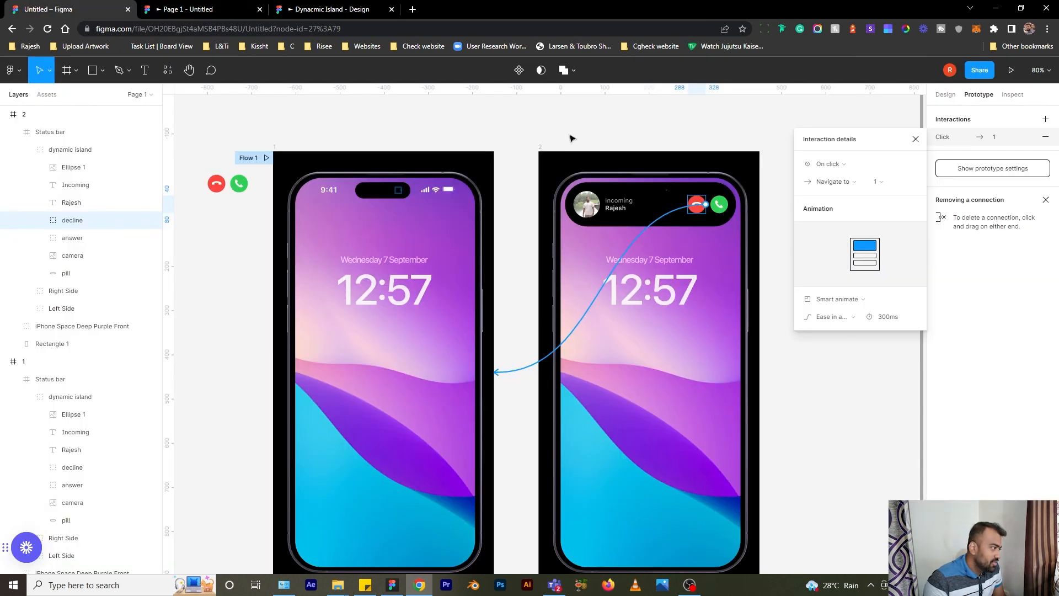
# - Keep Ease in and out back easing on the decline button's interaction and set its animation duration to 400 ms
pyautogui.click(847, 318)
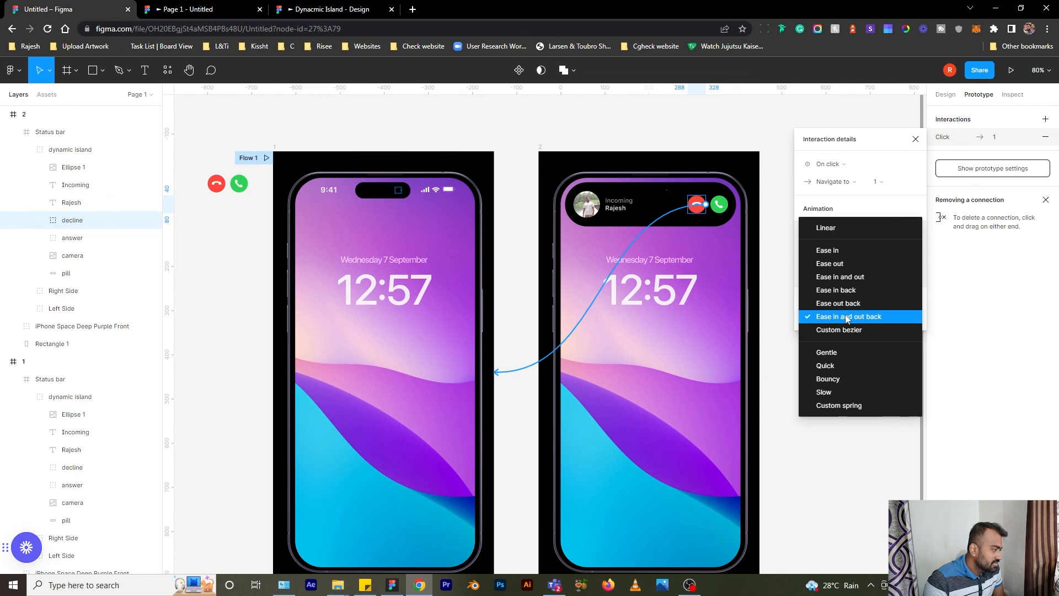
pyautogui.click(847, 317)
pyautogui.click(847, 319)
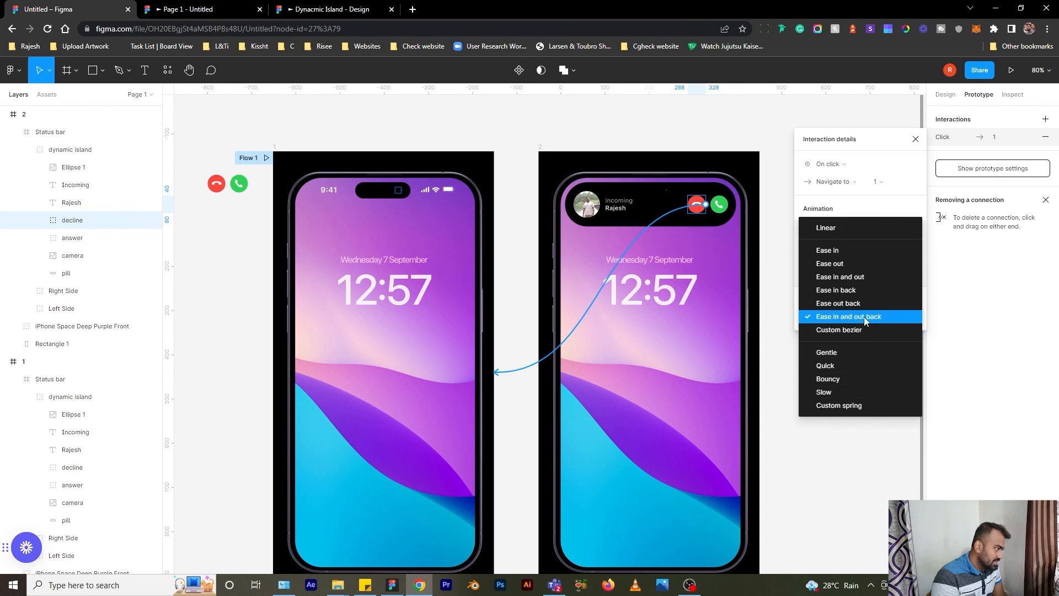
pyautogui.click(865, 321)
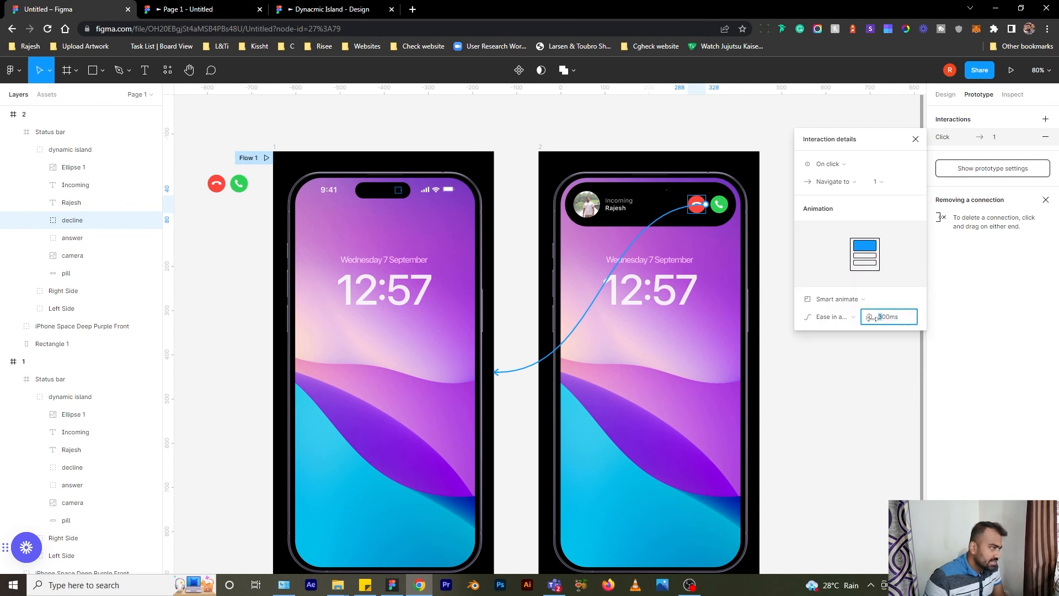
pyautogui.press('Return')
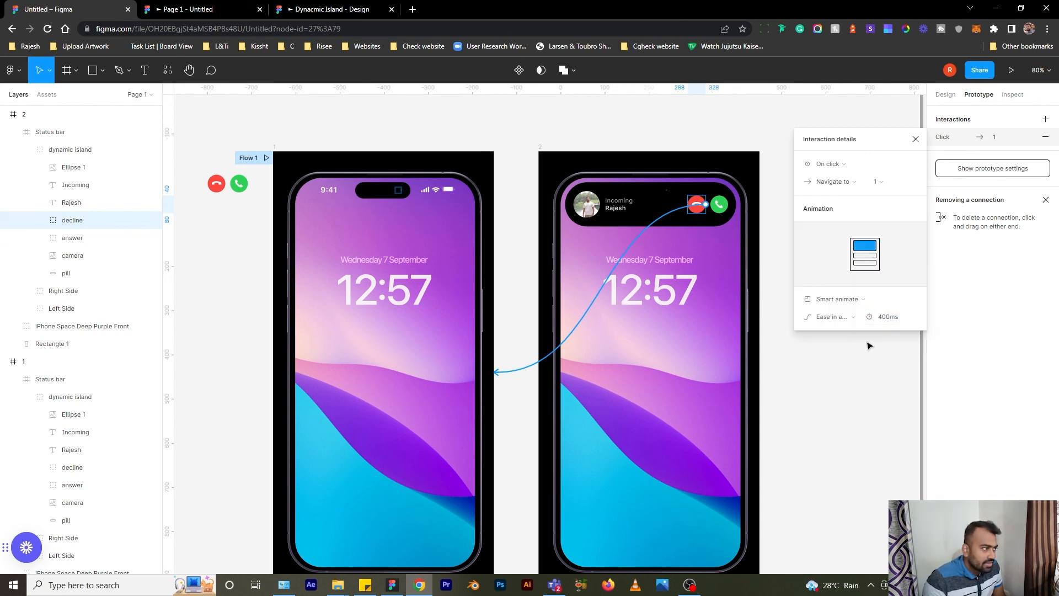
# - Test the island's expand and decline transitions in the prototype preview with the 400 ms duration, and return to the design file
pyautogui.click(197, 11)
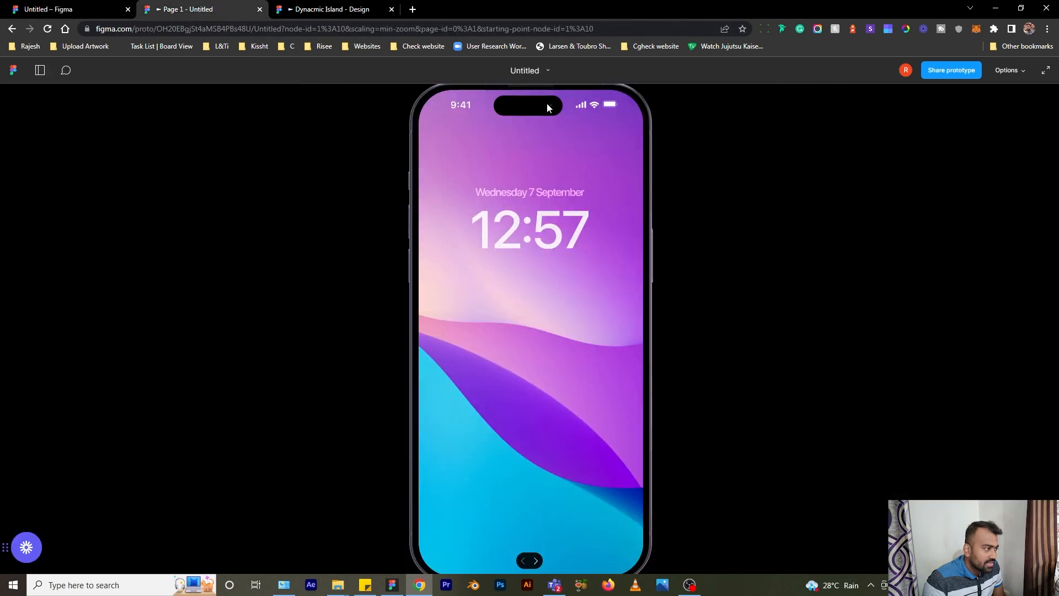
pyautogui.click(587, 132)
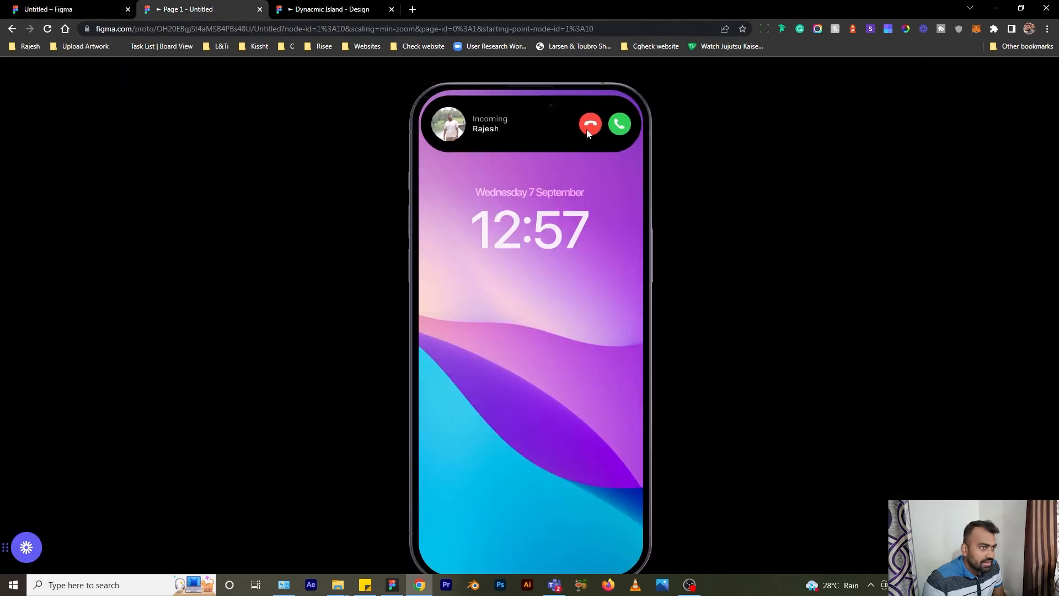
pyautogui.click(77, 10)
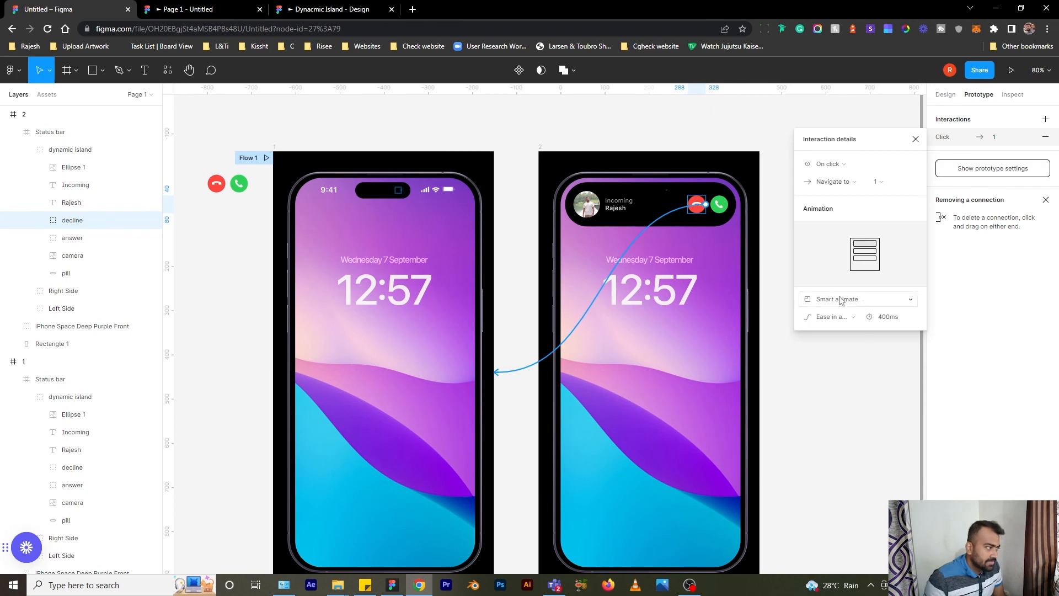